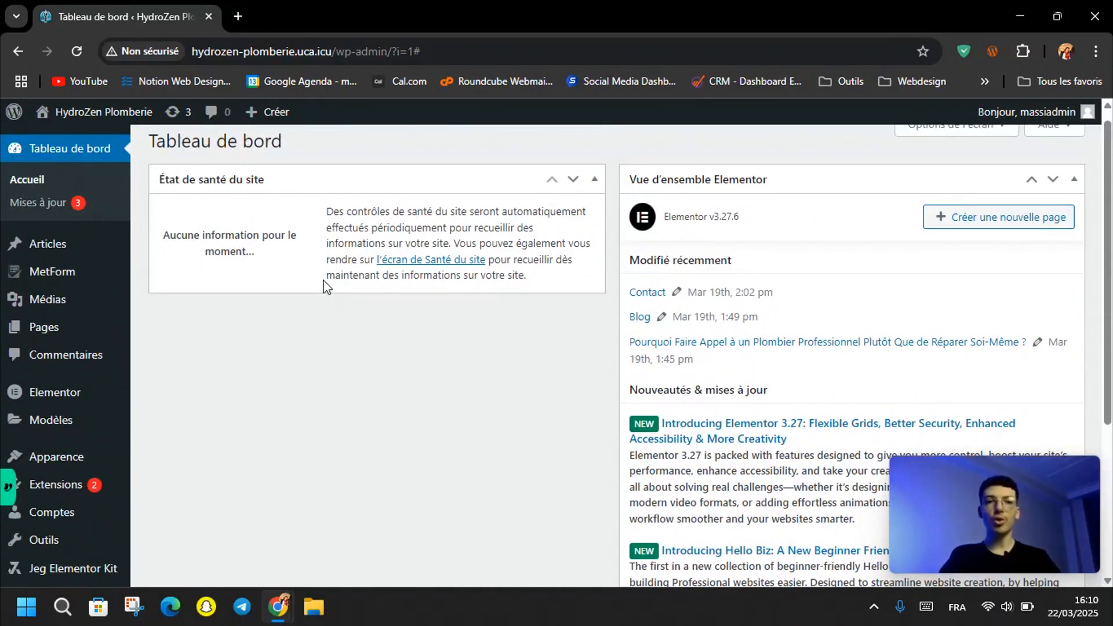
- Search the WordPress plugin directory for "updraft" to find a backup extension
{"action": "scroll", "coordinate": [281, 427], "scroll_direction": "down", "scroll_amount": 3}
{"action": "mouse_move", "coordinate": [51, 397]}
{"action": "left_click", "coordinate": [200, 415]}
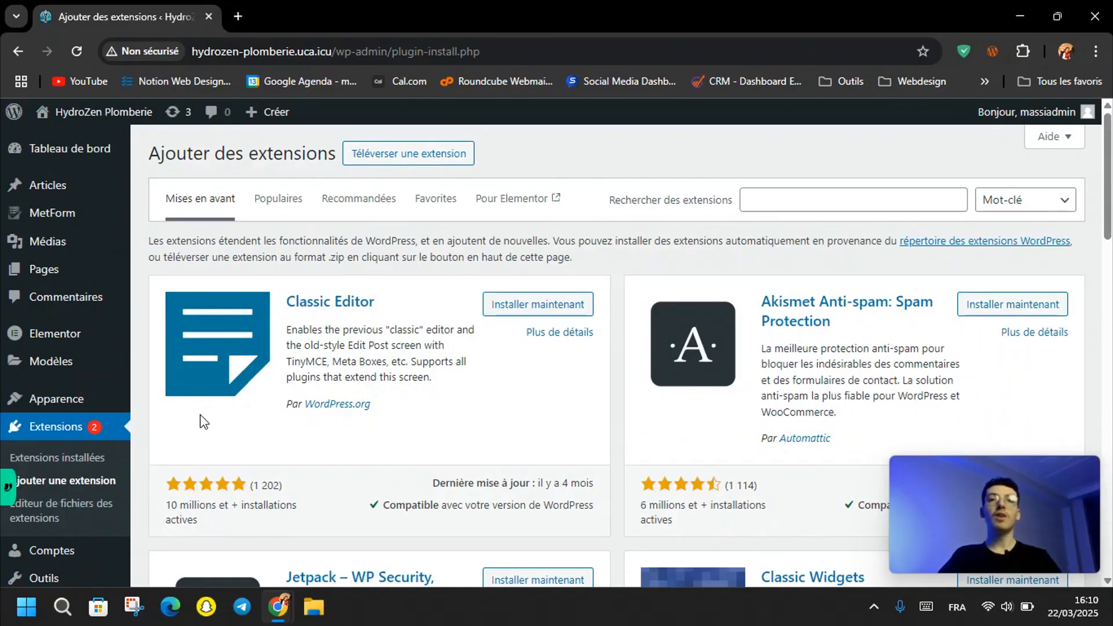
{"action": "left_click", "coordinate": [809, 203]}
{"action": "type", "text": "updraft"}
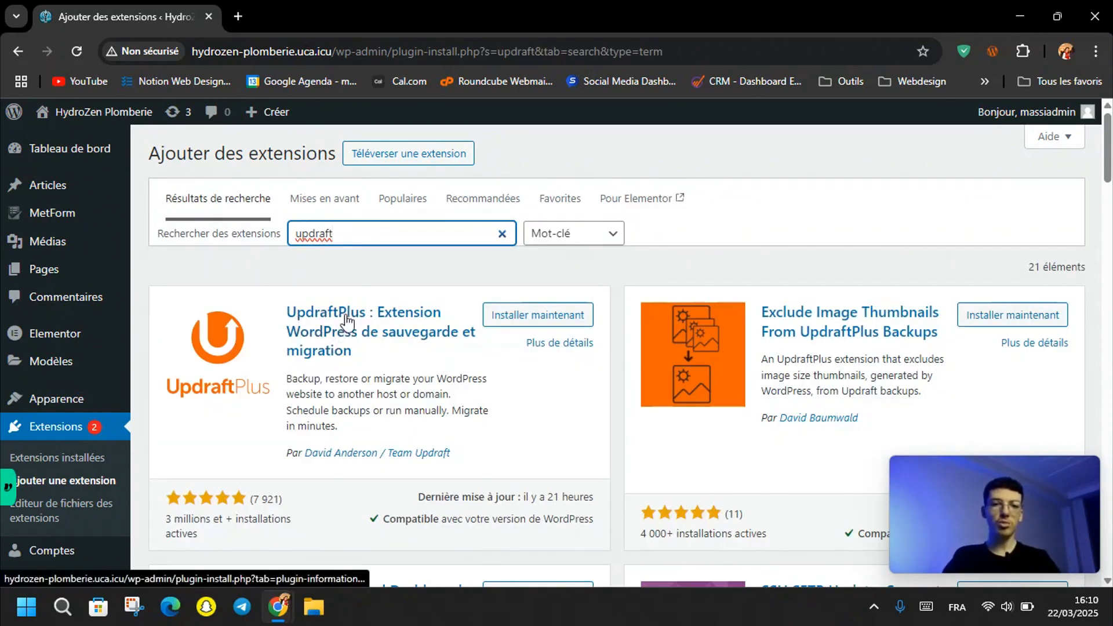
- Install and activate the UpdraftPlus backup and migration extension, and dismiss its welcome message
{"action": "left_click", "coordinate": [522, 325]}
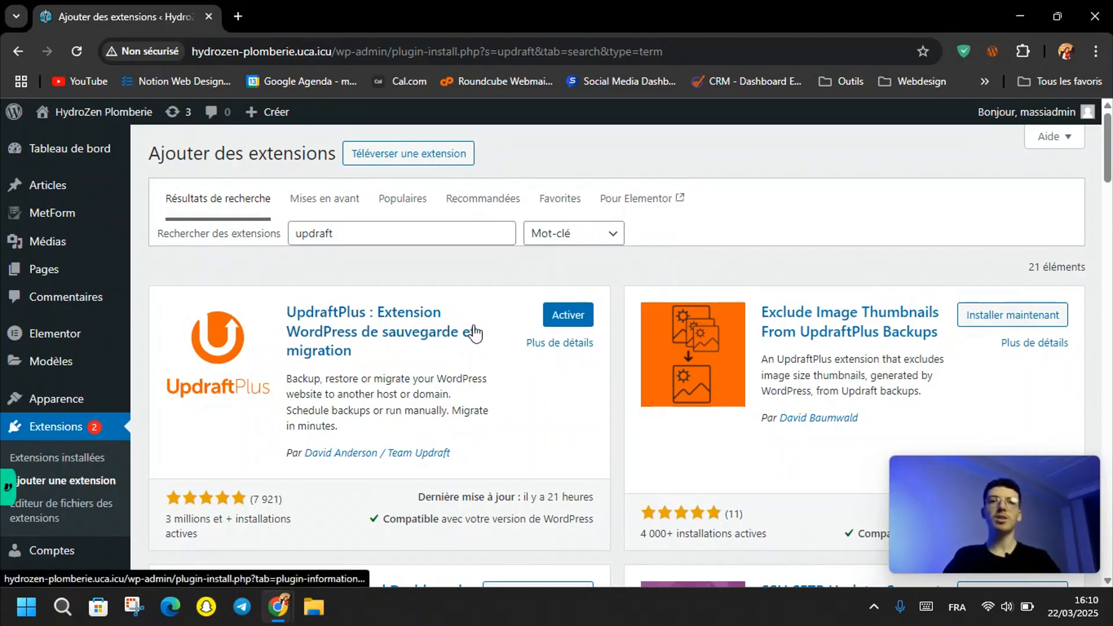
{"action": "left_click", "coordinate": [570, 318]}
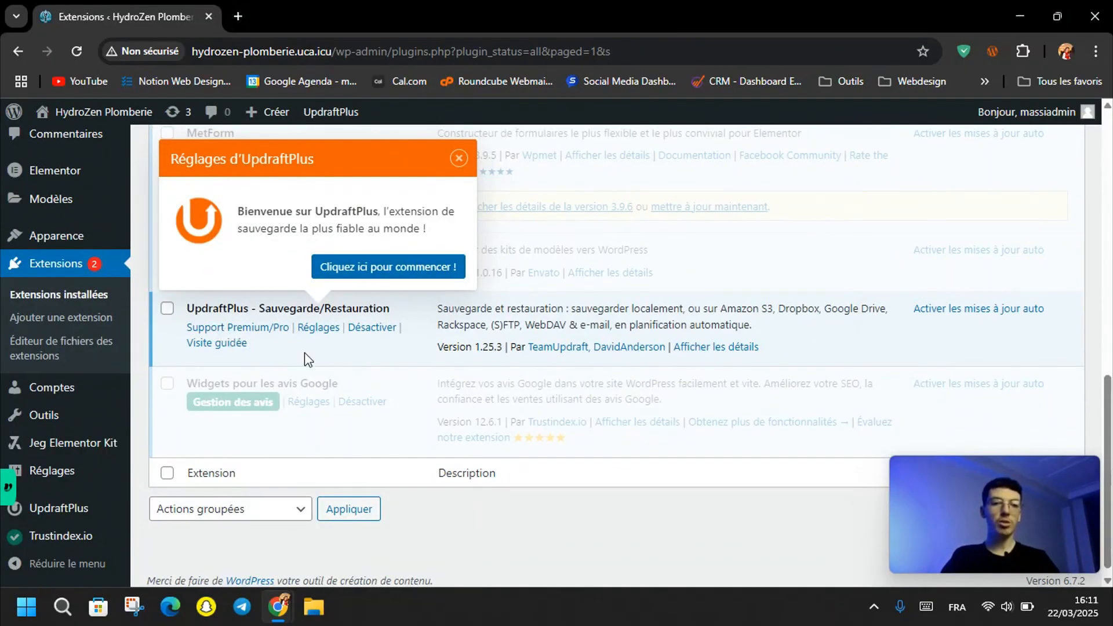
{"action": "key", "text": "Escape"}
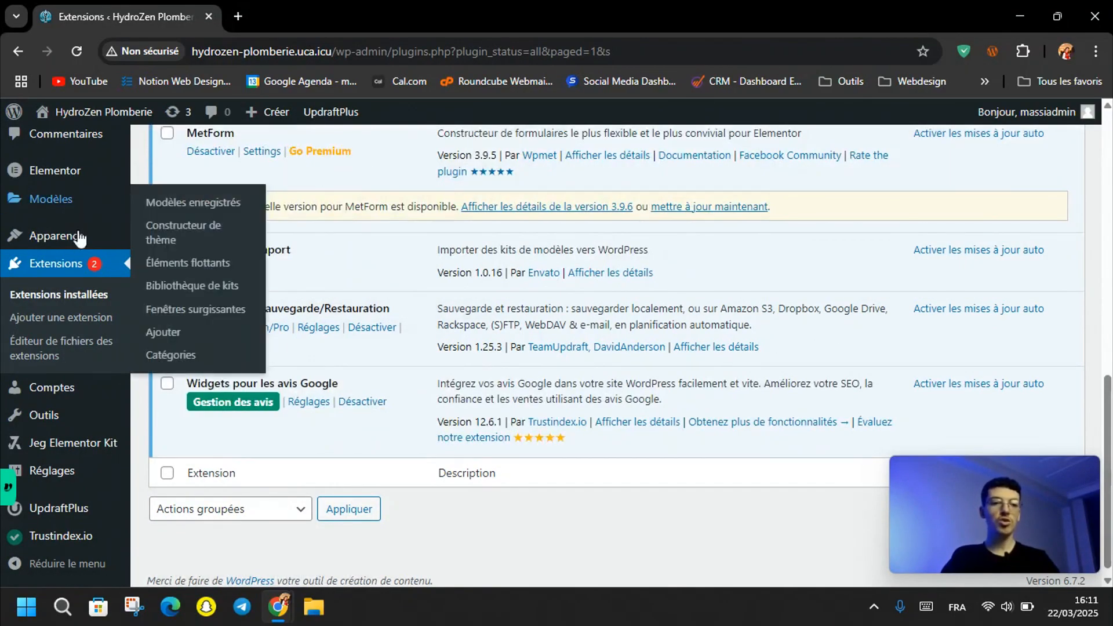
- Open the UpdraftPlus backup and restore page and look over its scheduled and existing backups sections
{"action": "left_click", "coordinate": [66, 511]}
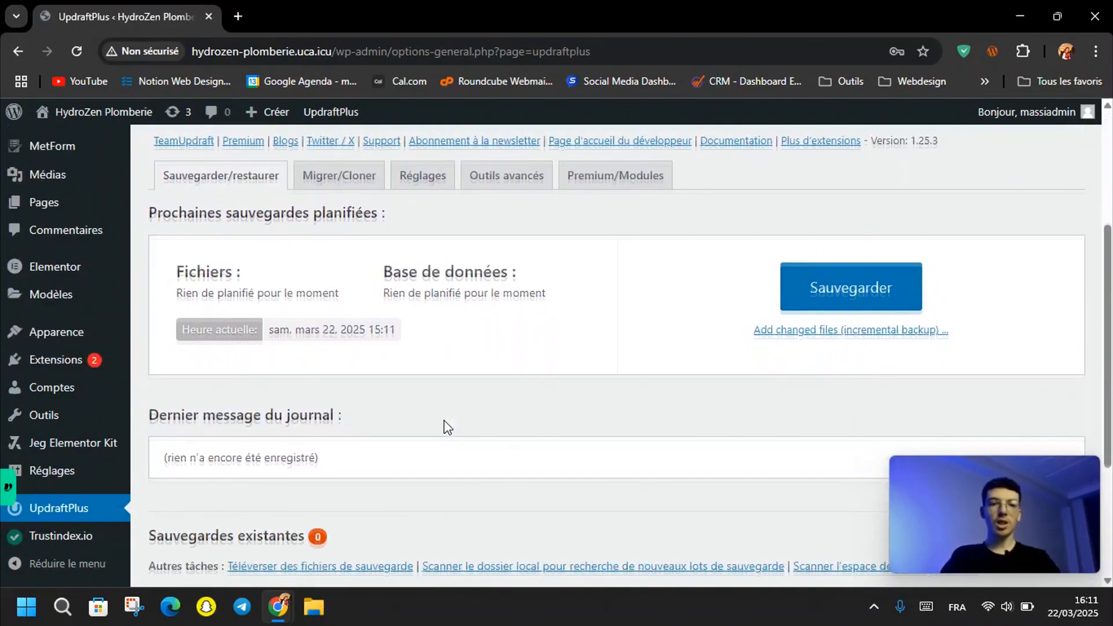
{"action": "scroll", "coordinate": [446, 427], "scroll_direction": "down", "scroll_amount": 3}
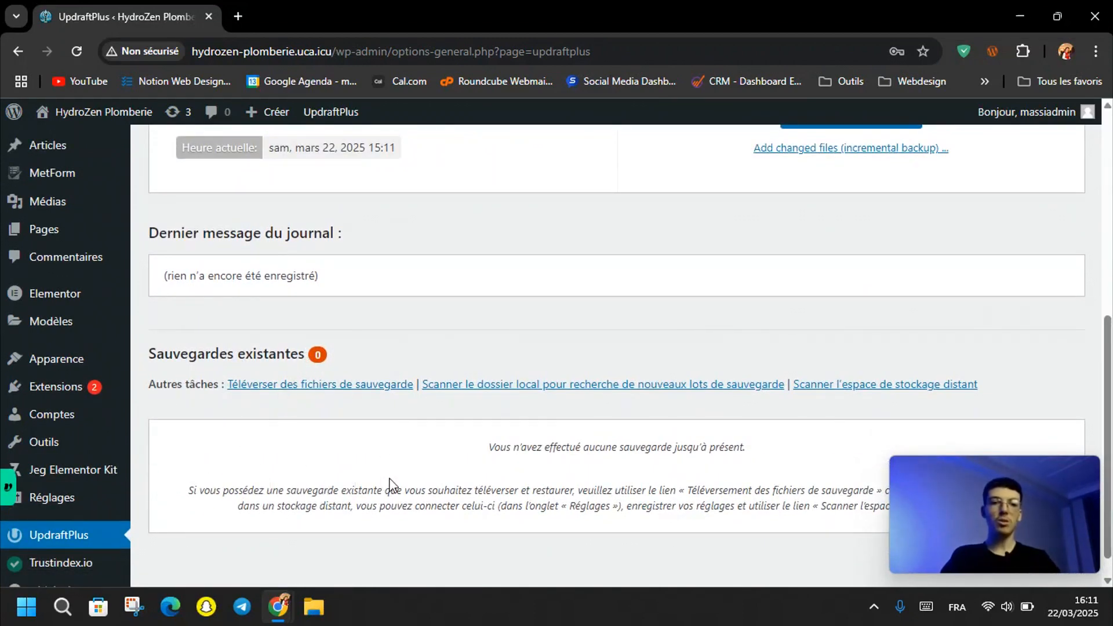
{"action": "scroll", "coordinate": [390, 483], "scroll_direction": "up", "scroll_amount": 2}
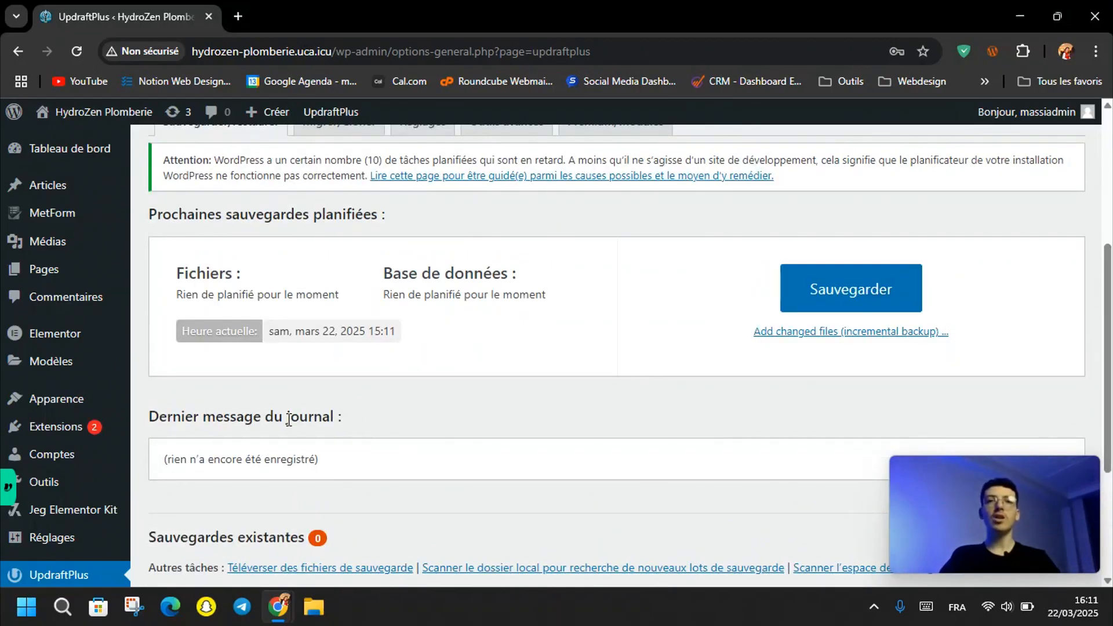
{"action": "scroll", "coordinate": [288, 419], "scroll_direction": "up", "scroll_amount": 1}
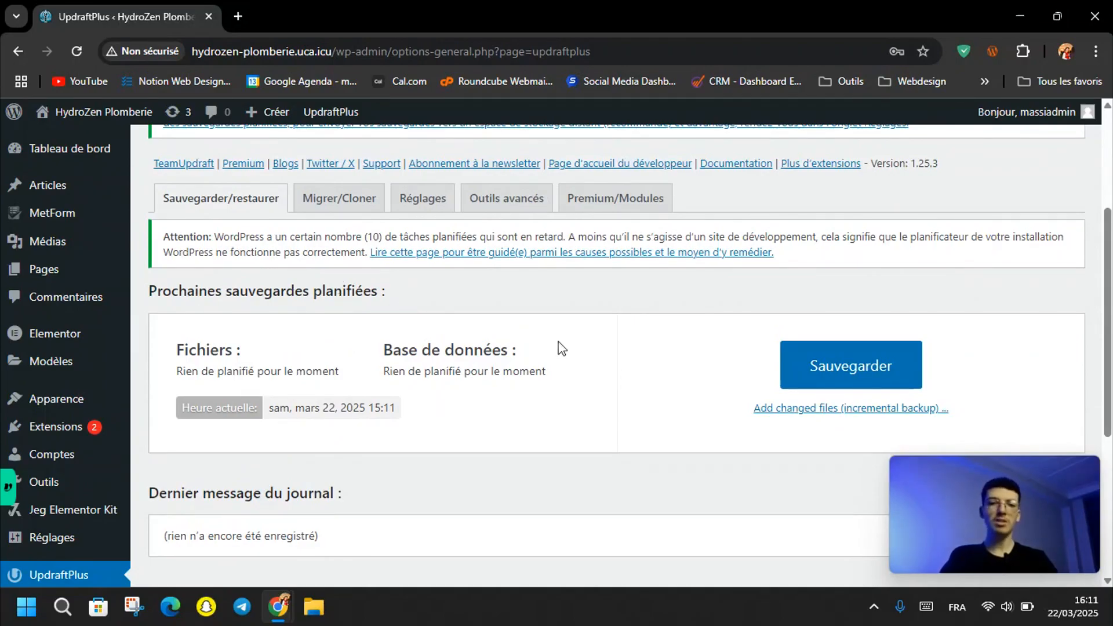
{"action": "scroll", "coordinate": [464, 360], "scroll_direction": "down", "scroll_amount": 1}
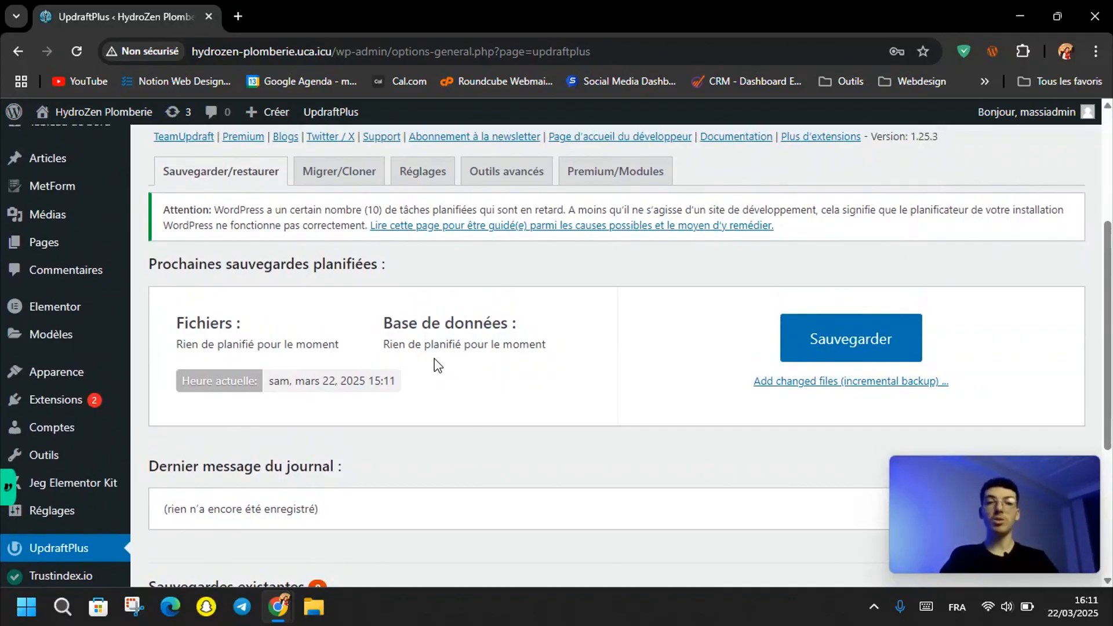
- Run a new backup including the database and files, allowing it to be deleted only manually, and close the completion message
{"action": "left_click", "coordinate": [844, 352]}
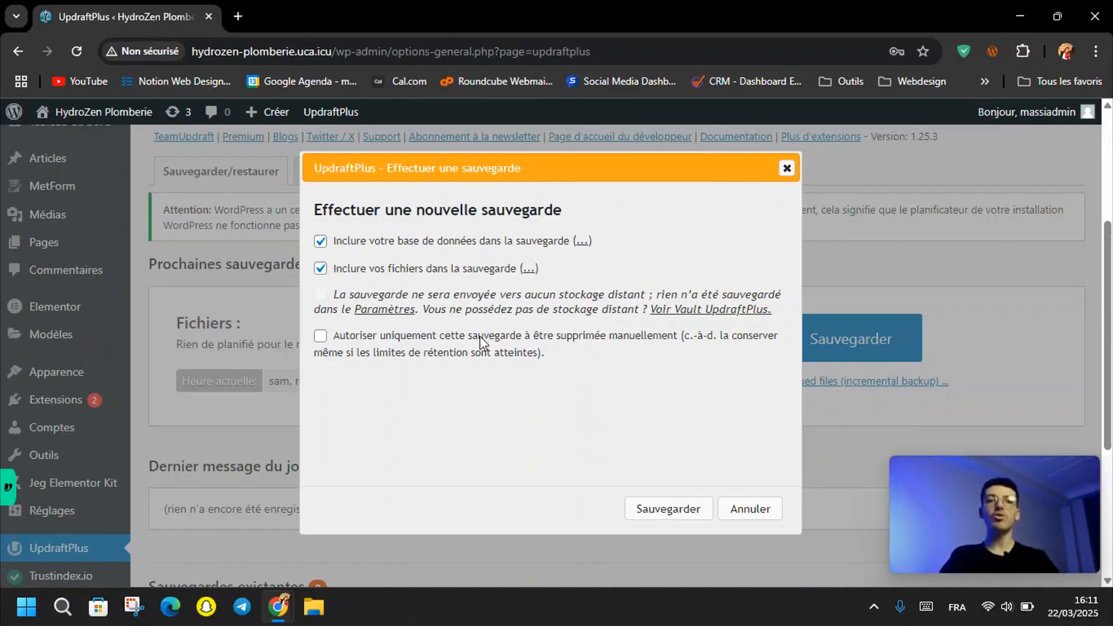
{"action": "left_click", "coordinate": [443, 335]}
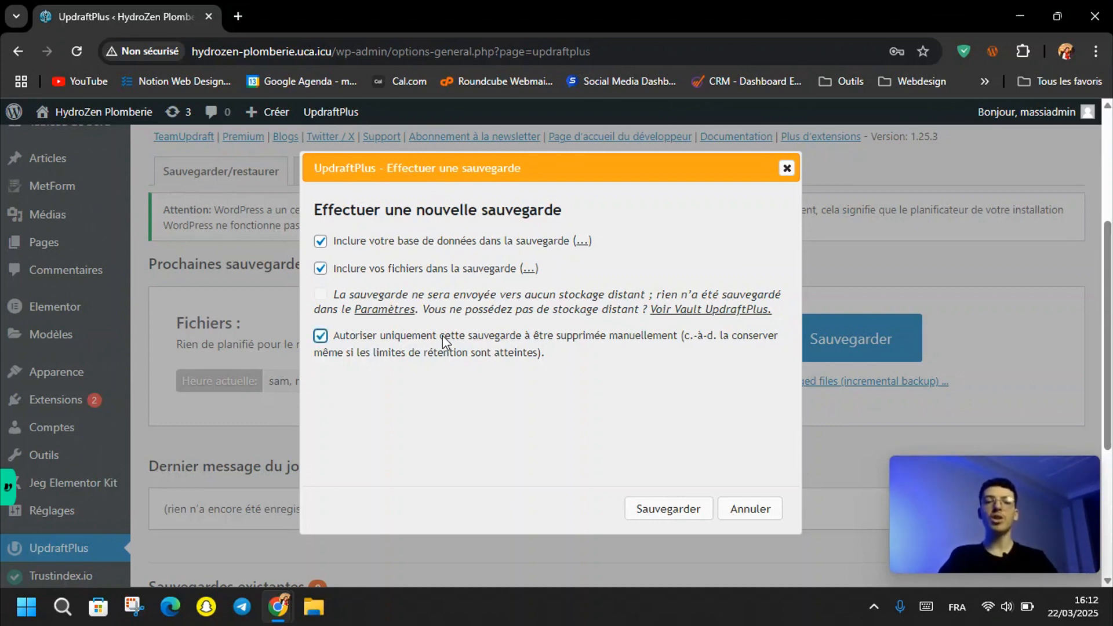
{"action": "left_click", "coordinate": [424, 431]}
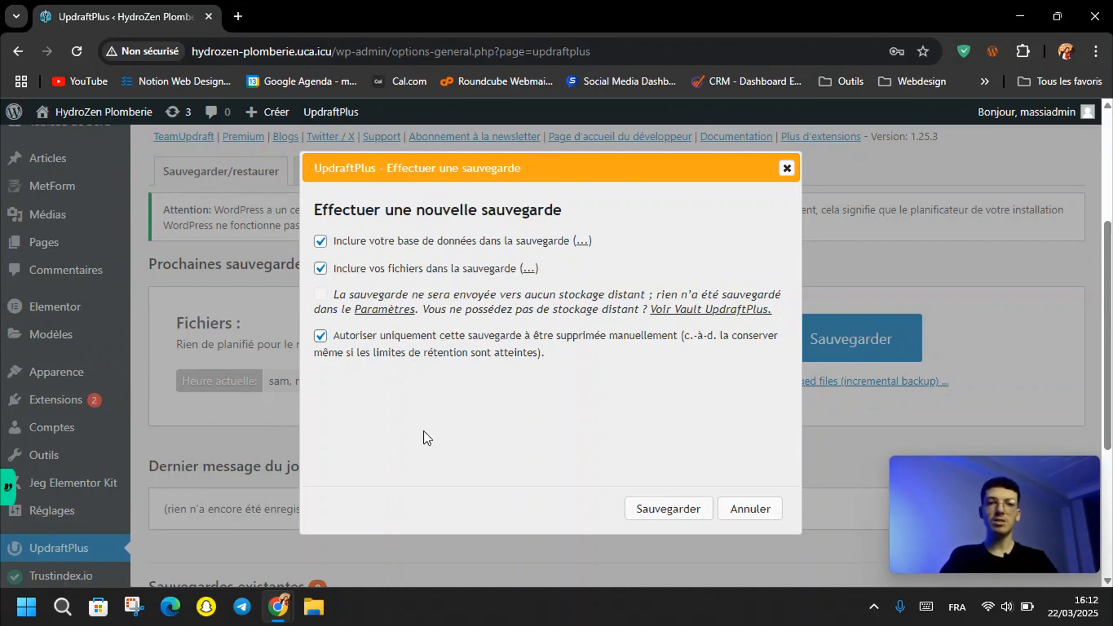
{"action": "left_click", "coordinate": [651, 508]}
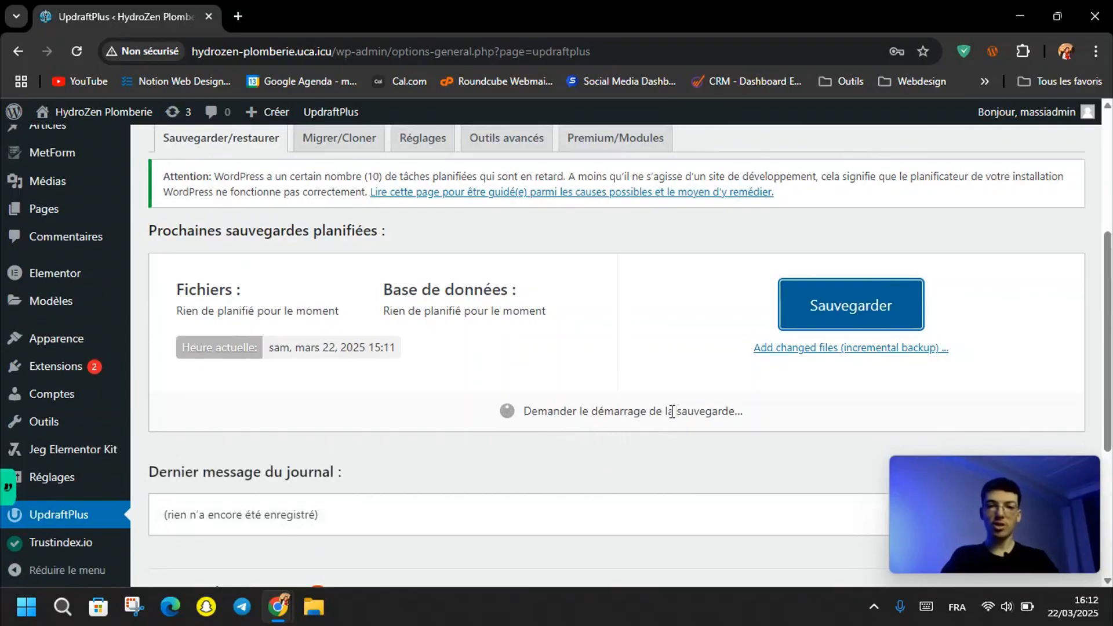
{"action": "scroll", "coordinate": [690, 418], "scroll_direction": "down", "scroll_amount": 1}
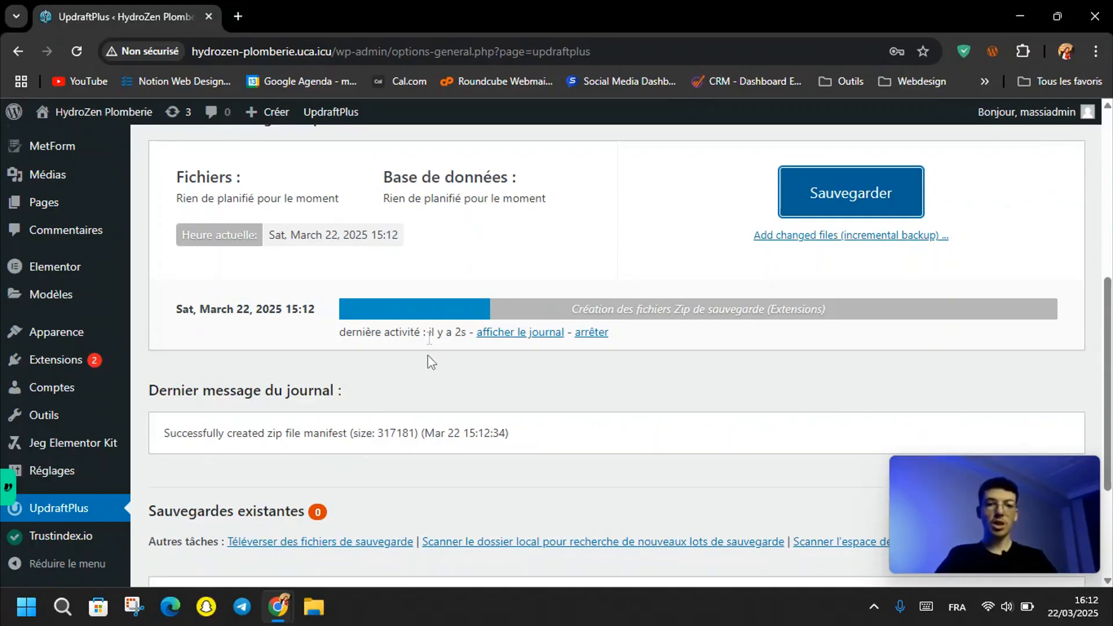
{"action": "scroll", "coordinate": [246, 348], "scroll_direction": "down", "scroll_amount": 2}
{"action": "scroll", "coordinate": [447, 319], "scroll_direction": "up", "scroll_amount": 2}
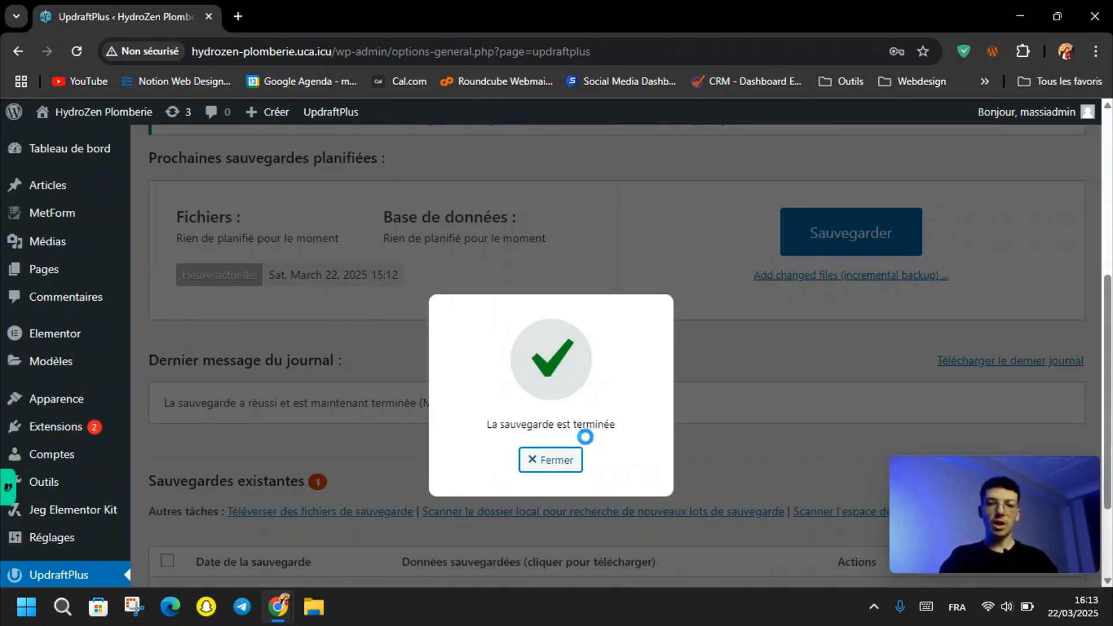
{"action": "left_click", "coordinate": [544, 471]}
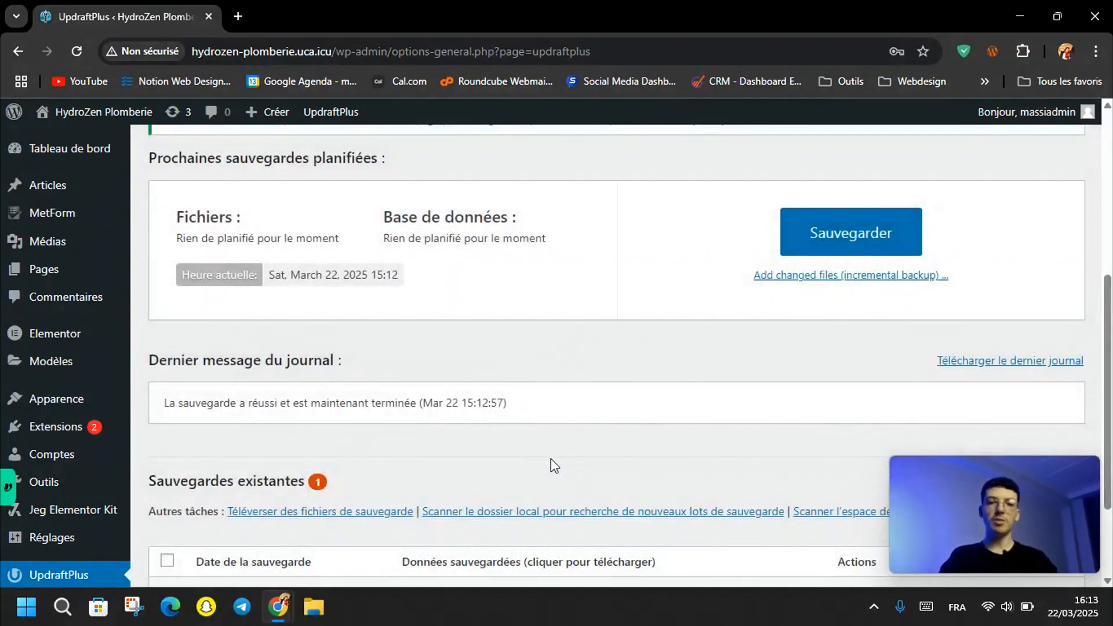
- Prepare the database archive of the existing backup for download
{"action": "scroll", "coordinate": [551, 459], "scroll_direction": "down", "scroll_amount": 2}
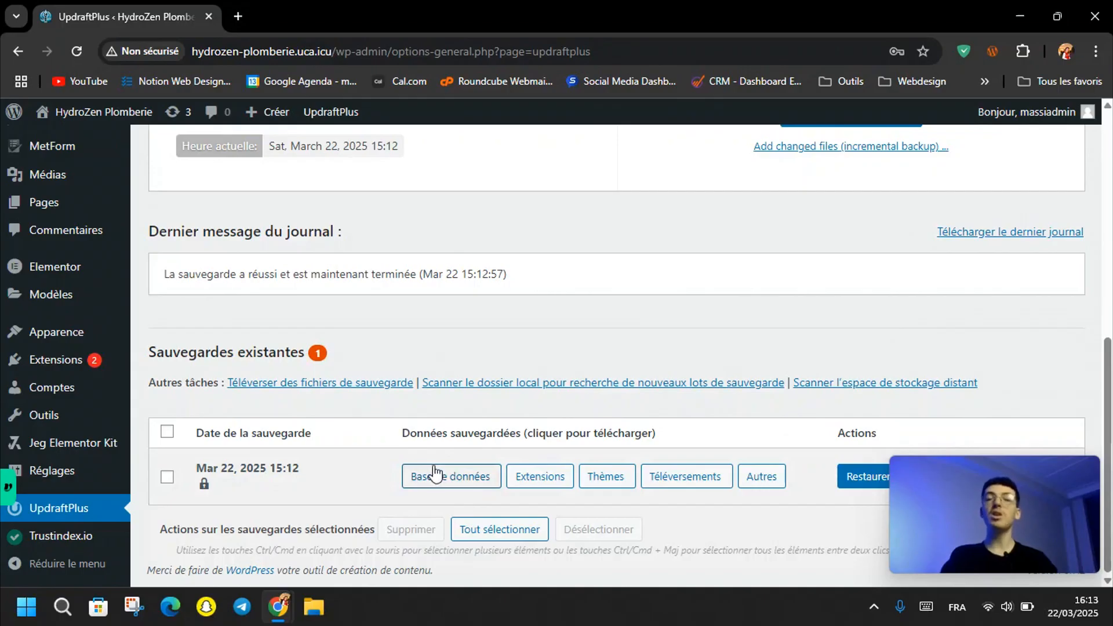
{"action": "left_click", "coordinate": [453, 483]}
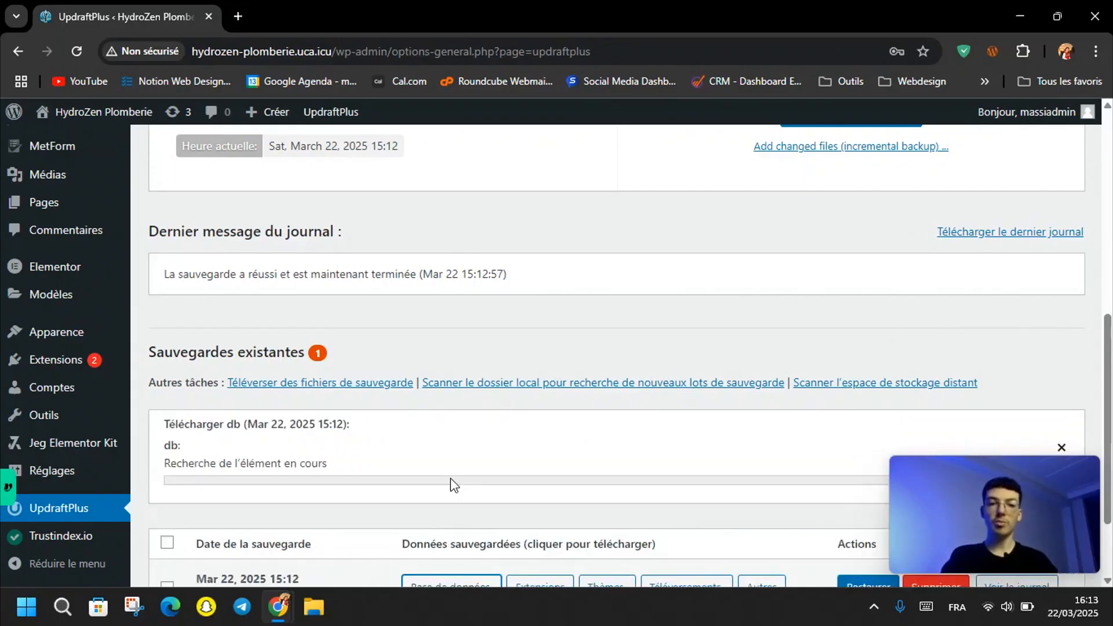
{"action": "scroll", "coordinate": [451, 479], "scroll_direction": "down", "scroll_amount": 2}
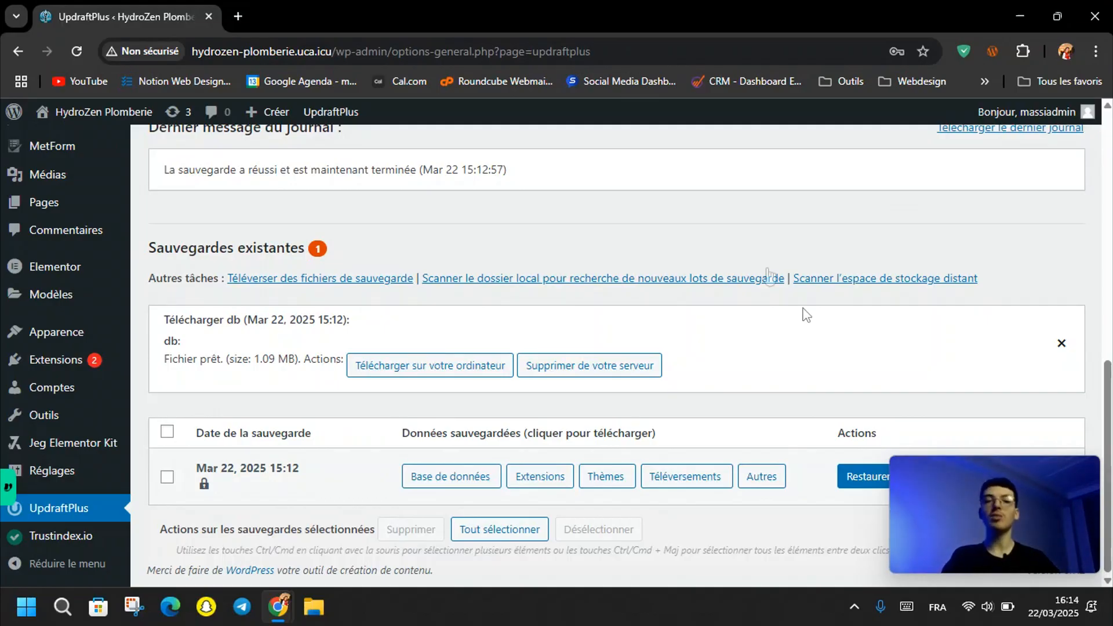
- Set both the file backup schedule and the database backup schedule to Weekly in the UpdraftPlus settings
{"action": "scroll", "coordinate": [548, 223], "scroll_direction": "up", "scroll_amount": 4}
{"action": "scroll", "coordinate": [549, 223], "scroll_direction": "up", "scroll_amount": 3}
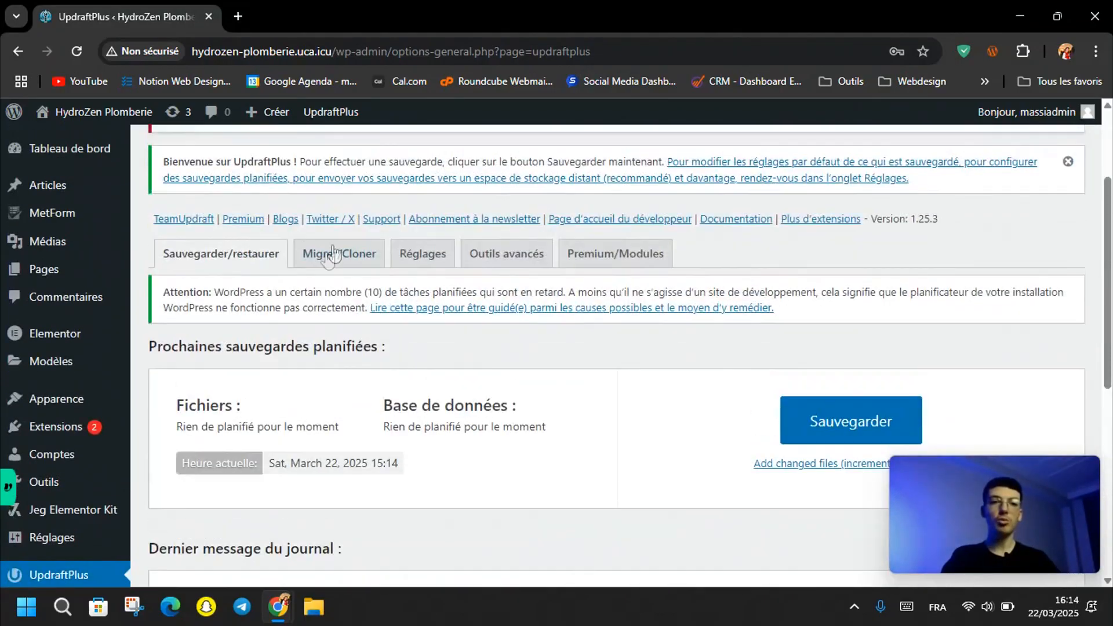
{"action": "left_click", "coordinate": [430, 260]}
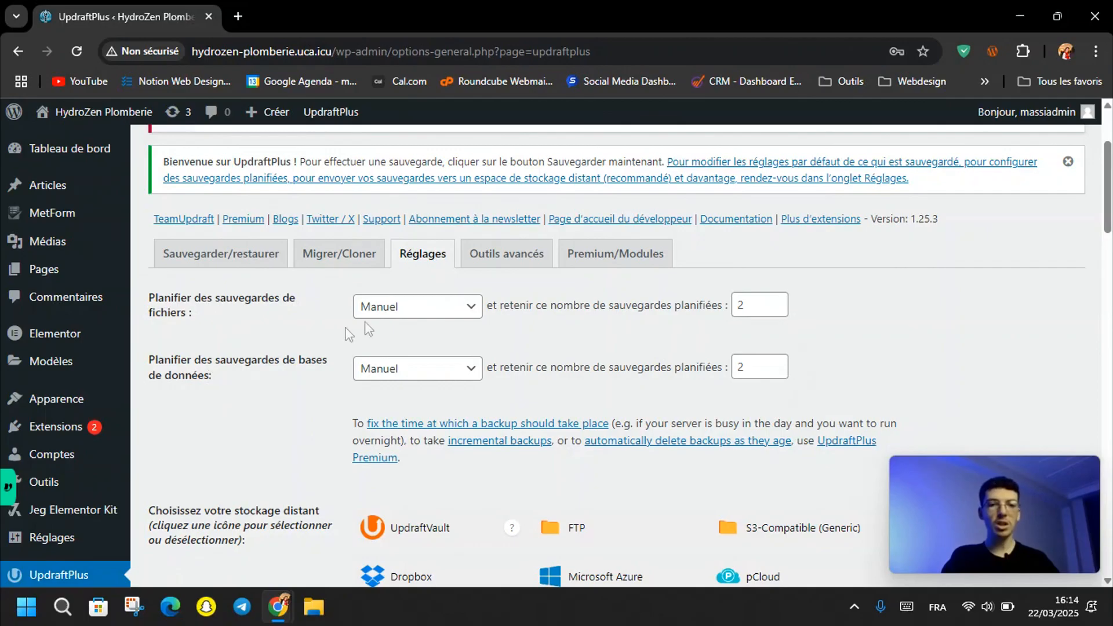
{"action": "left_click", "coordinate": [411, 308]}
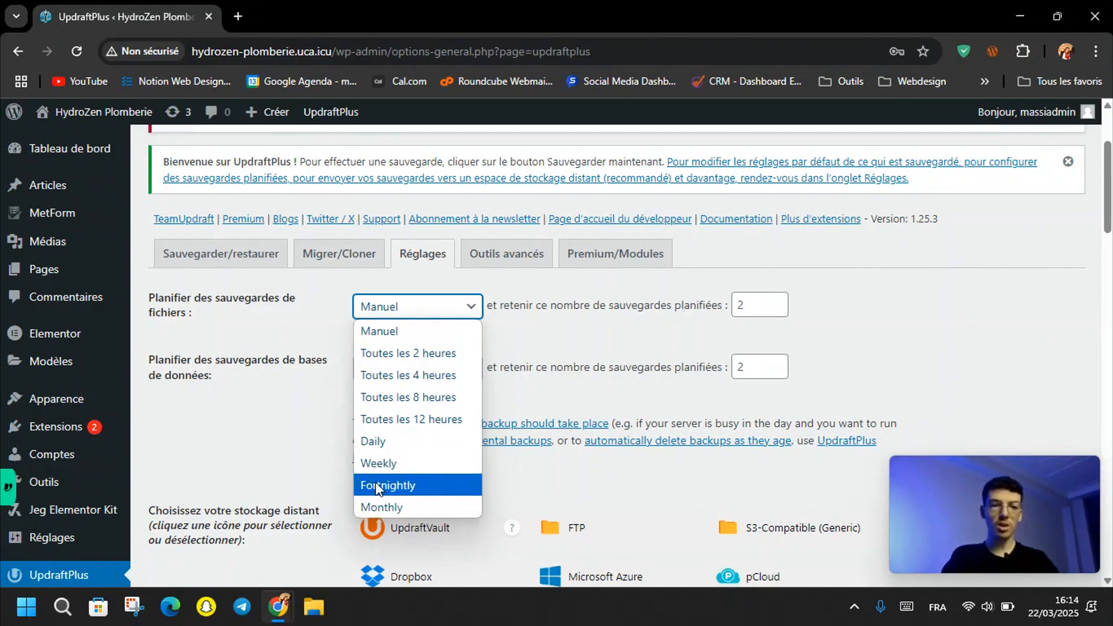
{"action": "left_click", "coordinate": [387, 464]}
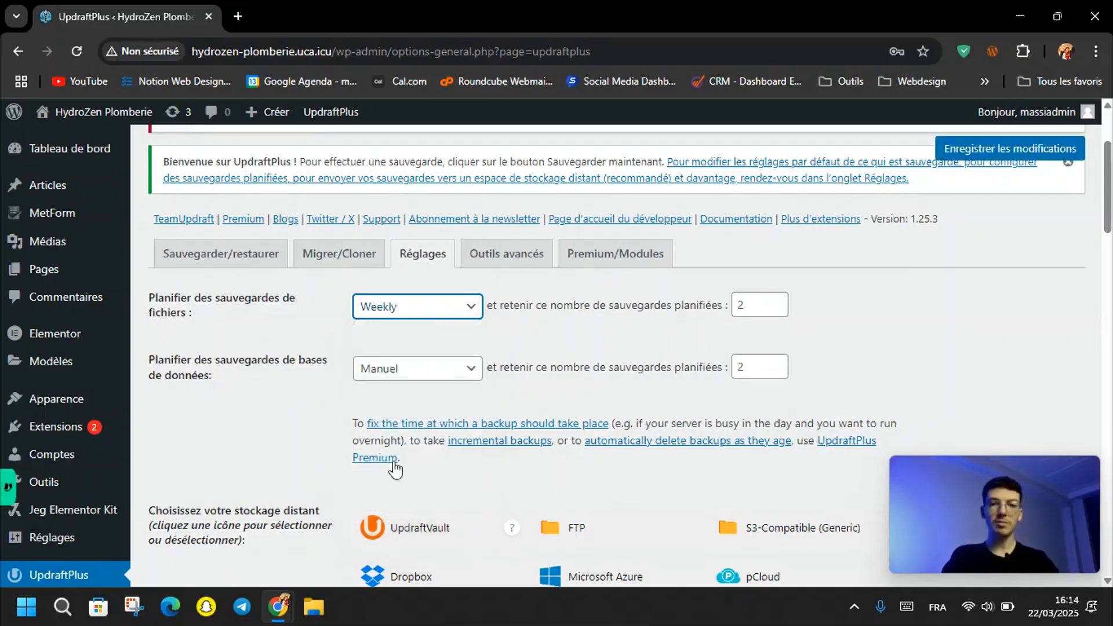
{"action": "left_click", "coordinate": [421, 369]}
{"action": "left_click", "coordinate": [415, 301]}
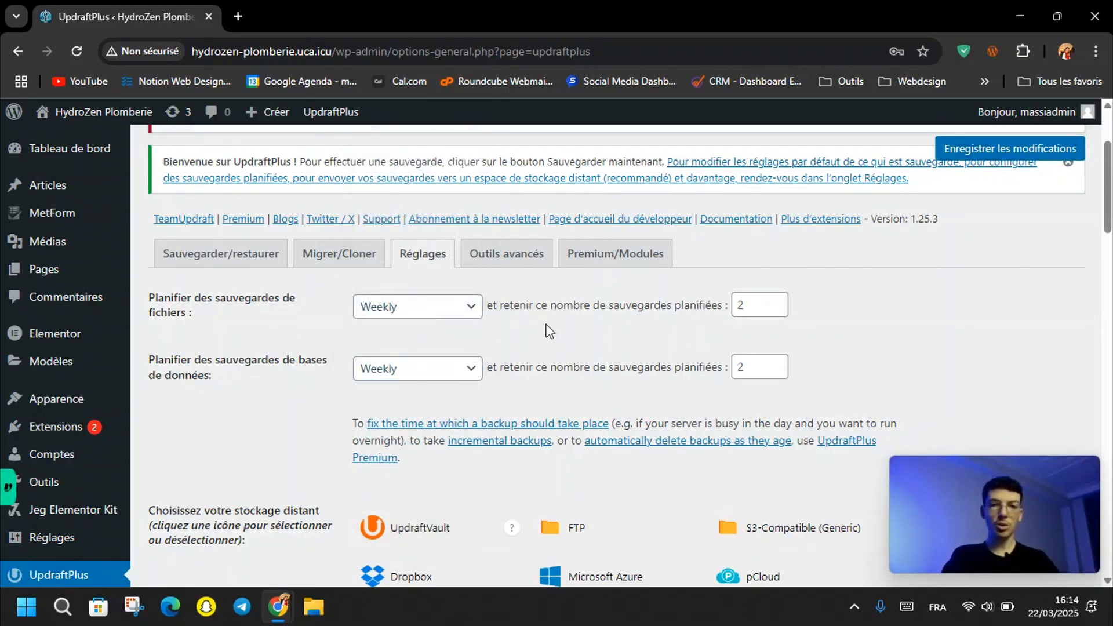
- Set the number of scheduled backups to retain to 5 for both files and databases
{"action": "left_click", "coordinate": [745, 313]}
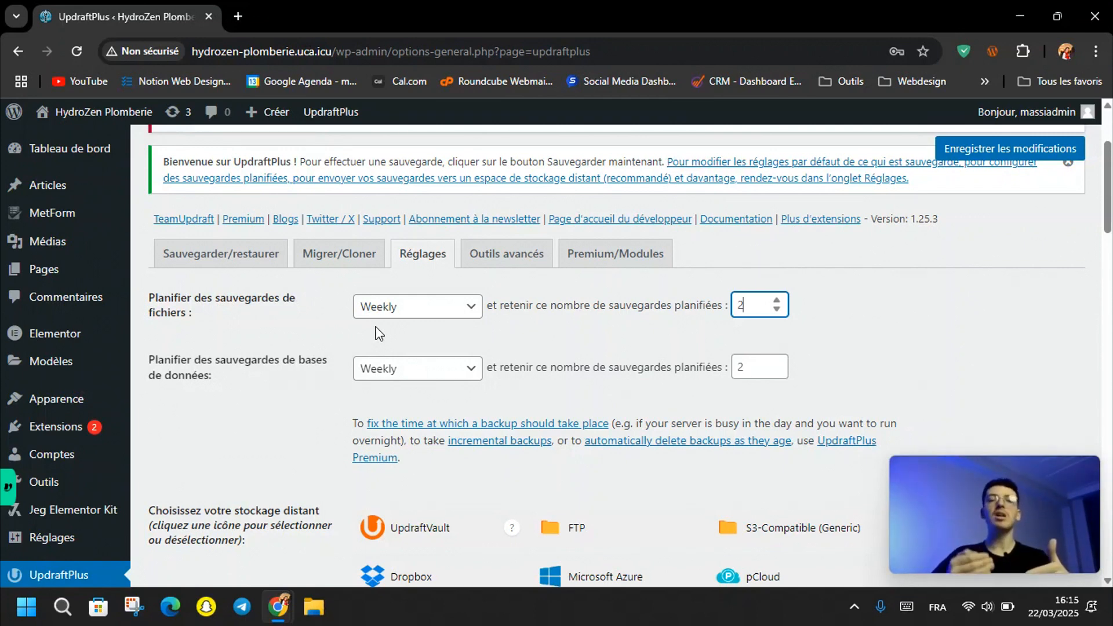
{"action": "key", "text": "BackSpace"}
{"action": "type", "text": "5"}
{"action": "left_click", "coordinate": [760, 378]}
{"action": "key", "text": "BackSpace"}
{"action": "type", "text": "5"}
{"action": "left_click", "coordinate": [818, 378]}
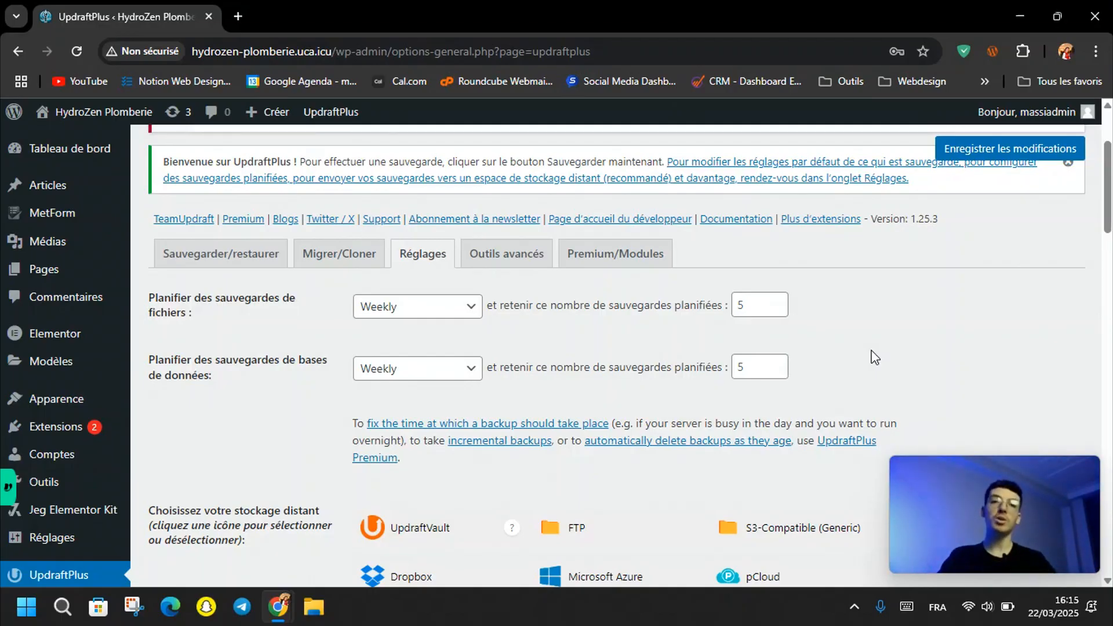
- Clear both retention counts, re-enter 5 for the file and database backups, and save the settings
{"action": "double_click", "coordinate": [744, 305]}
{"action": "key", "text": "BackSpace"}
{"action": "double_click", "coordinate": [745, 367]}
{"action": "key", "text": "BackSpace"}
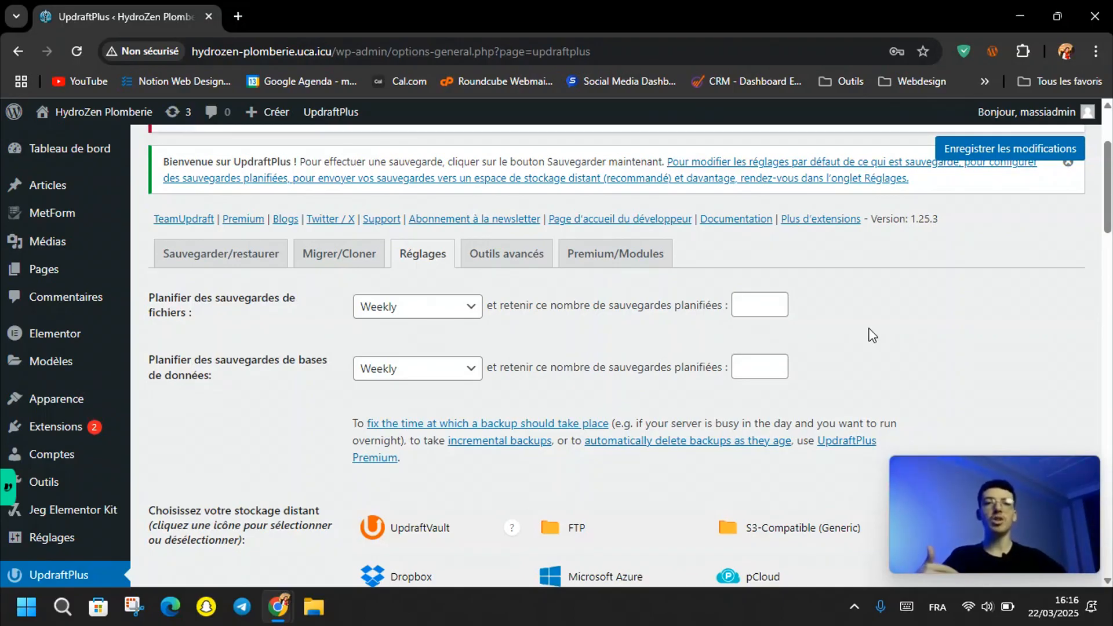
{"action": "left_click", "coordinate": [765, 304]}
{"action": "type", "text": "5"}
{"action": "left_click", "coordinate": [765, 367]}
{"action": "type", "text": "5"}
{"action": "left_click", "coordinate": [836, 340]}
{"action": "scroll", "coordinate": [836, 340], "scroll_direction": "down", "scroll_amount": 2}
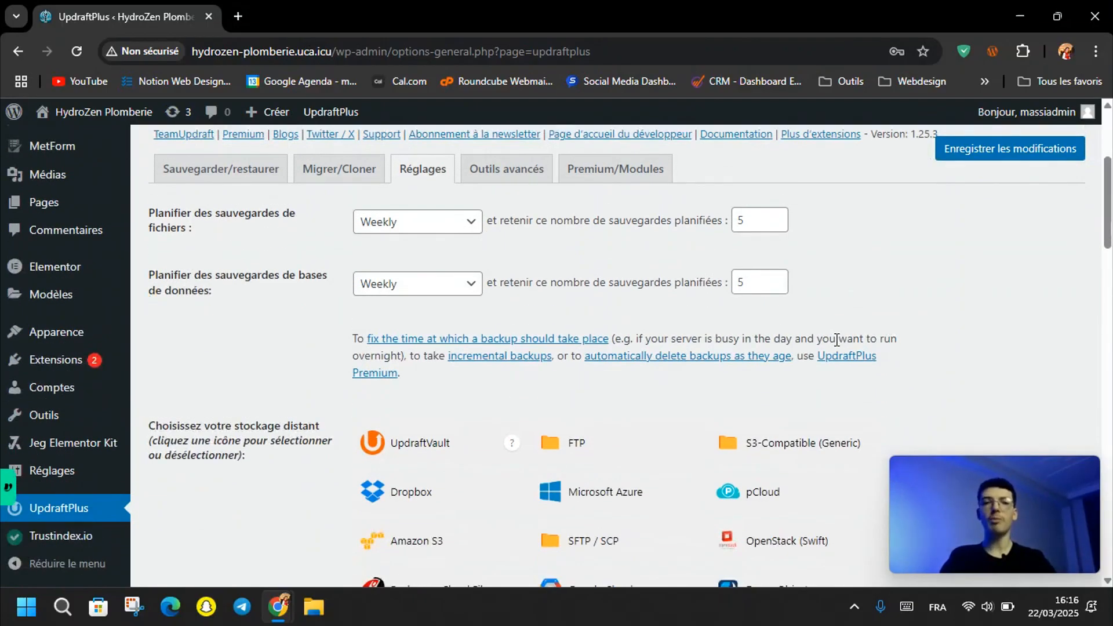
{"action": "left_click", "coordinate": [996, 154]}
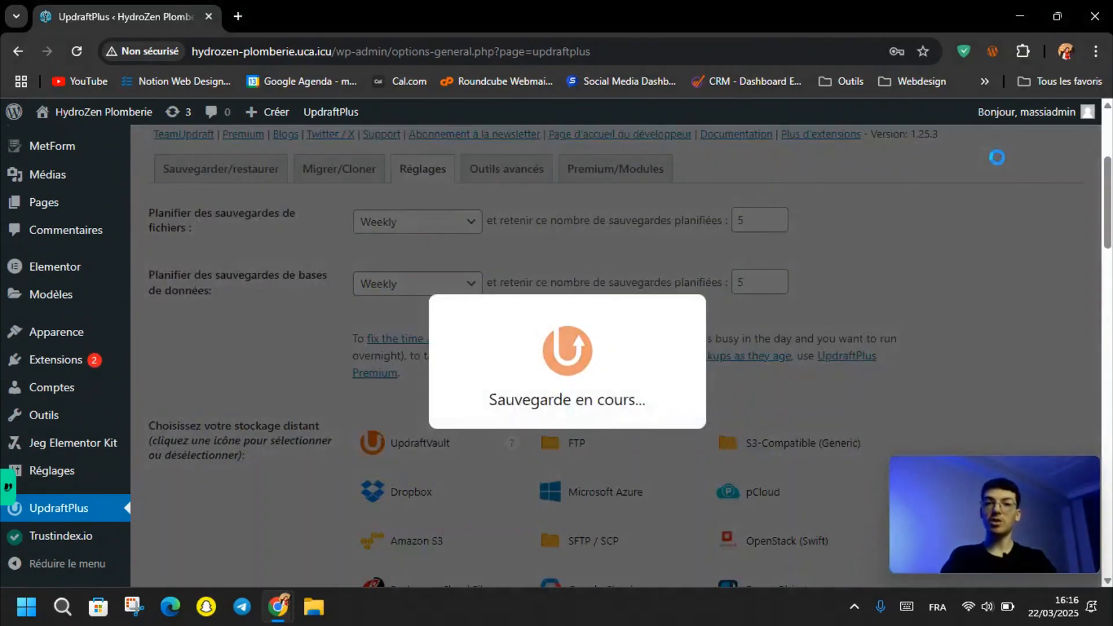
- Select Google Drive as the remote storage for the backups and bring its configuration section into view
{"action": "scroll", "coordinate": [872, 280], "scroll_direction": "down", "scroll_amount": 5}
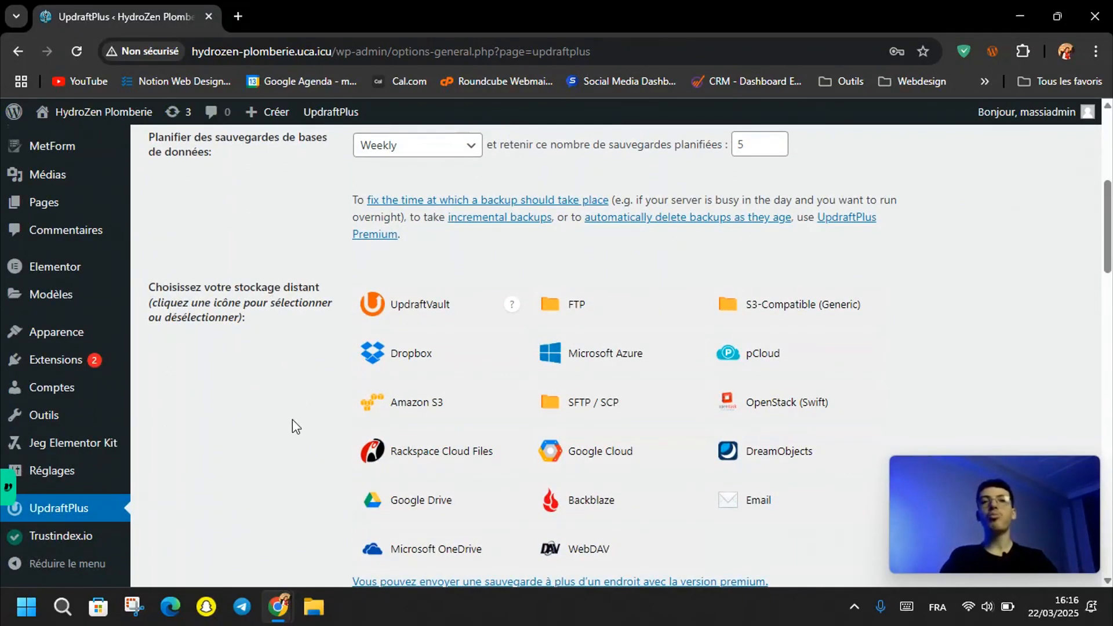
{"action": "scroll", "coordinate": [292, 426], "scroll_direction": "down", "scroll_amount": 2}
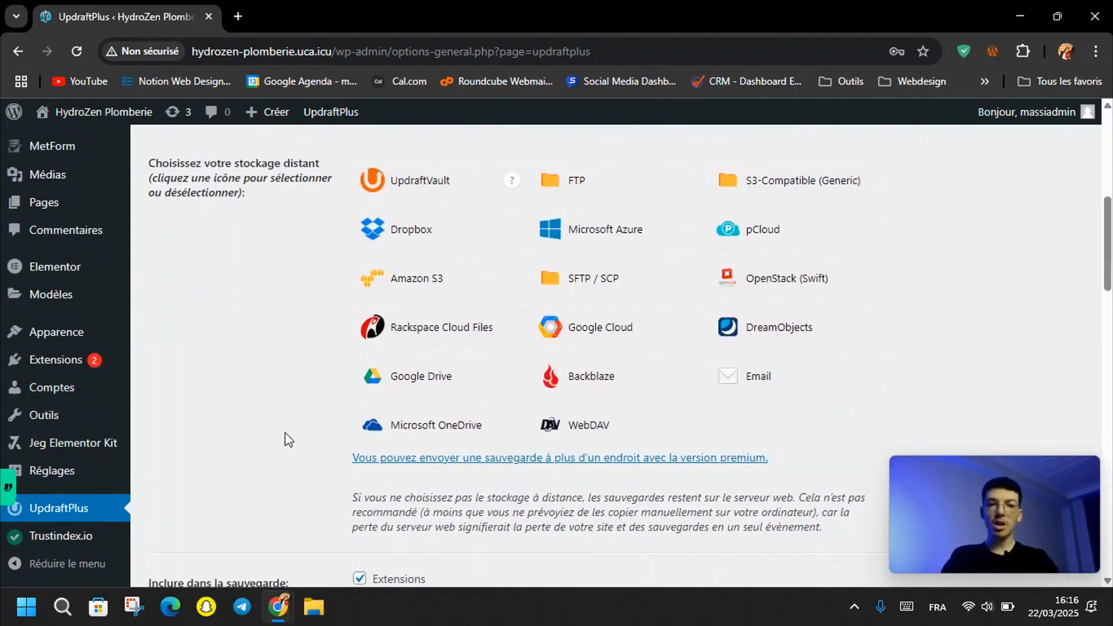
{"action": "scroll", "coordinate": [288, 439], "scroll_direction": "up", "scroll_amount": 1}
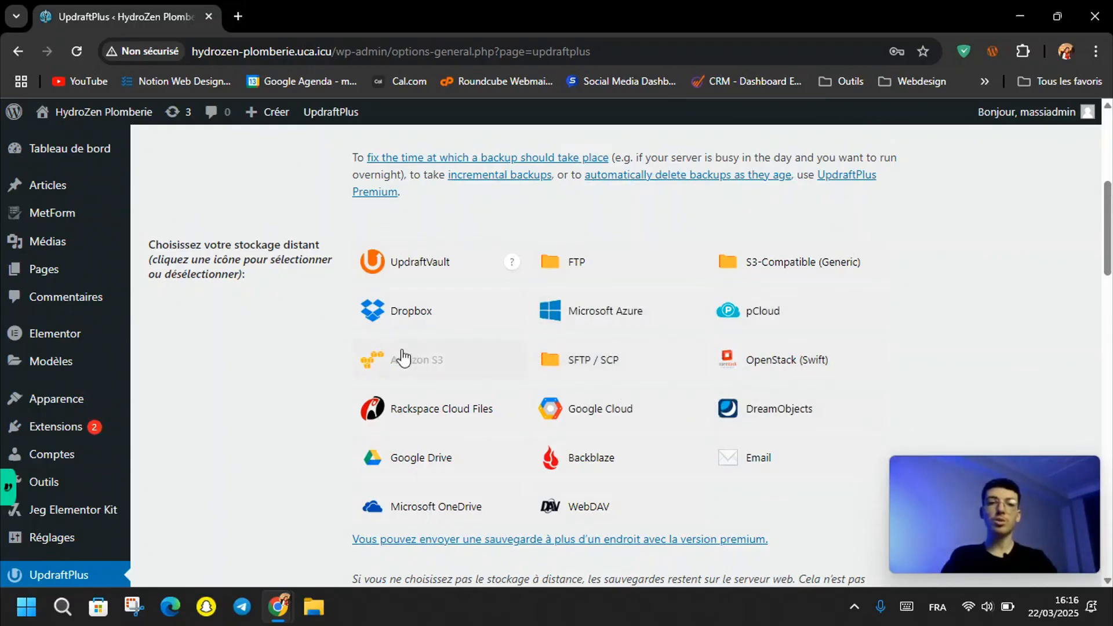
{"action": "left_click", "coordinate": [417, 466]}
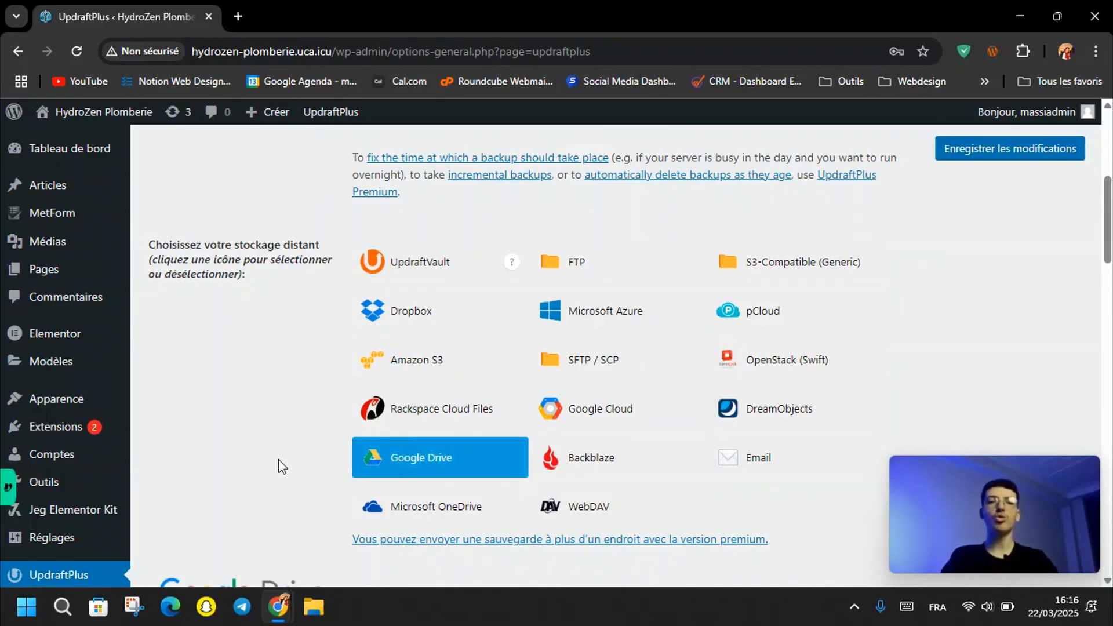
{"action": "scroll", "coordinate": [278, 460], "scroll_direction": "down", "scroll_amount": 2}
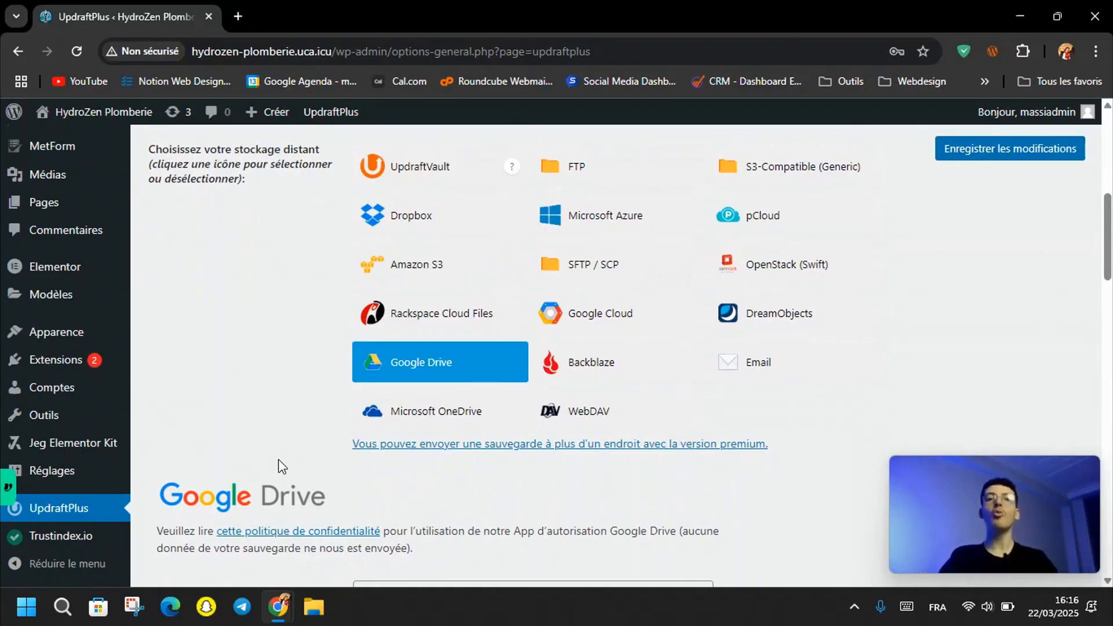
- Review the Google Drive folder name and the Google authentication section of the remote storage settings
{"action": "scroll", "coordinate": [281, 464], "scroll_direction": "down", "scroll_amount": 3}
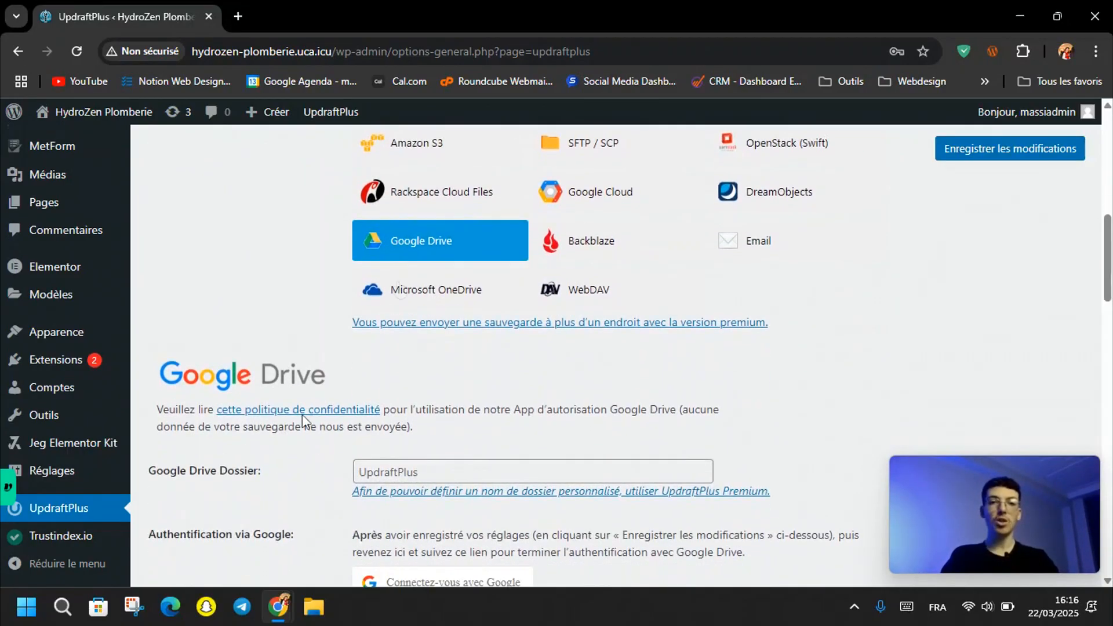
{"action": "scroll", "coordinate": [419, 290], "scroll_direction": "down", "scroll_amount": 4}
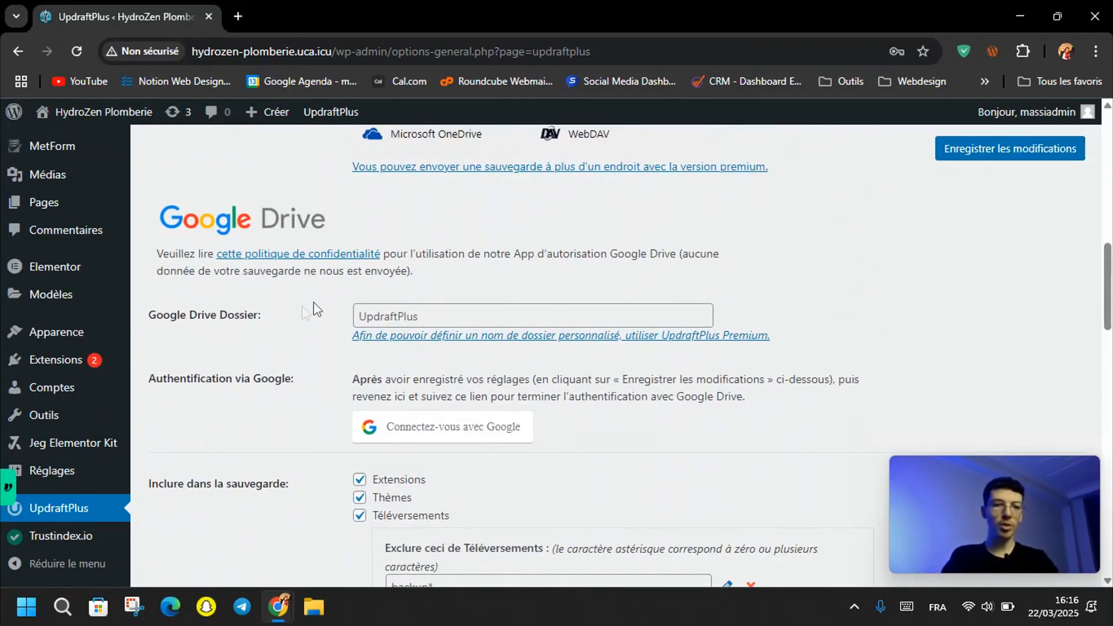
{"action": "left_click", "coordinate": [435, 318]}
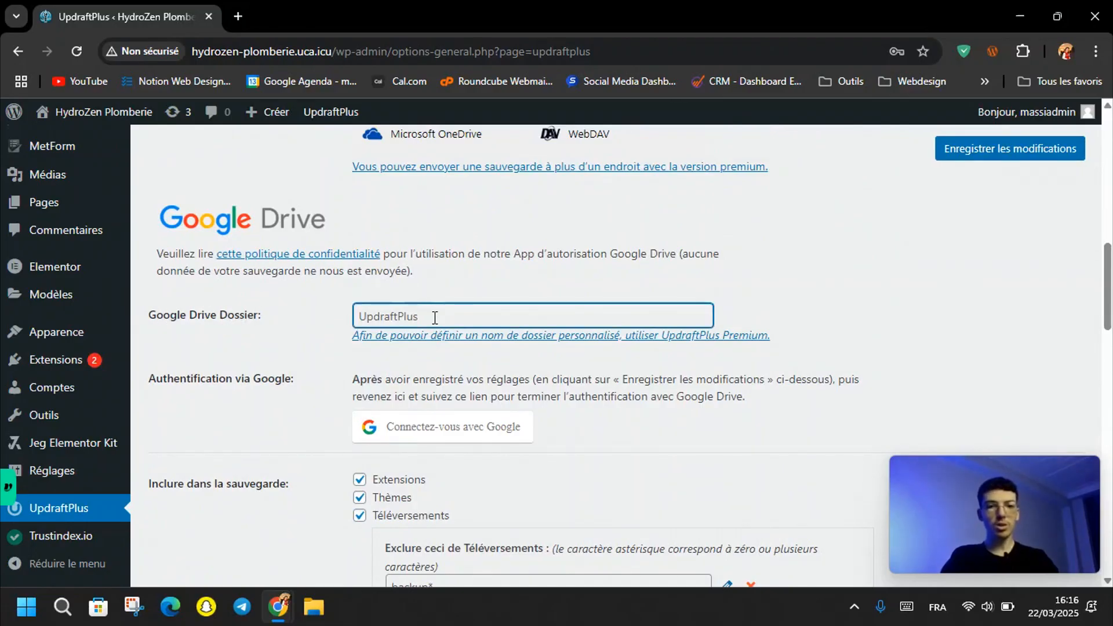
{"action": "double_click", "coordinate": [416, 317]}
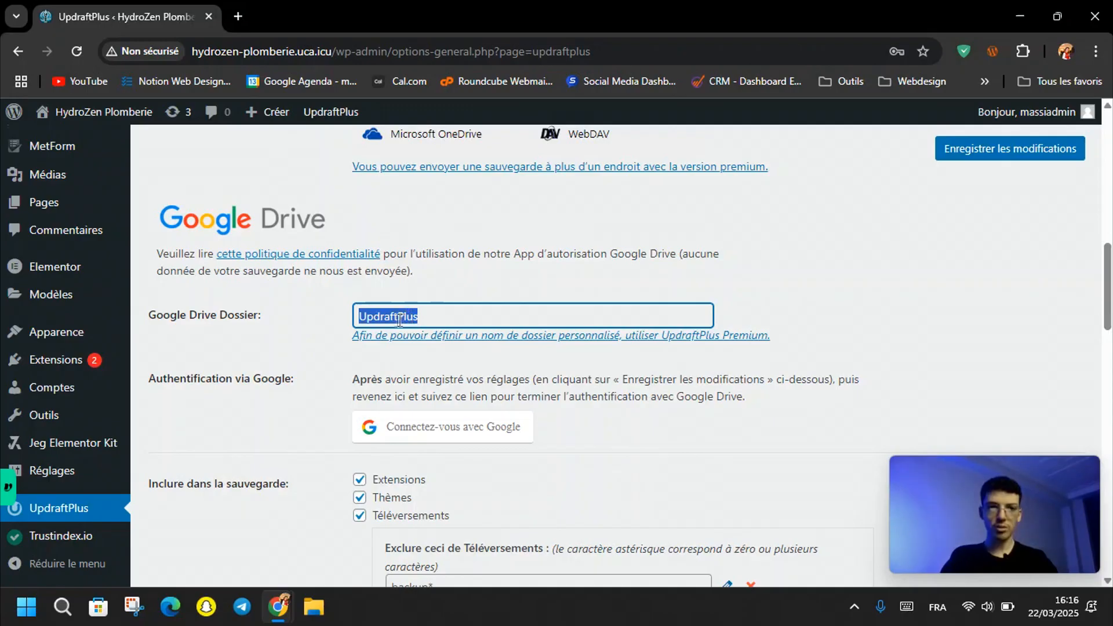
{"action": "left_click", "coordinate": [436, 323]}
{"action": "left_click", "coordinate": [285, 414]}
{"action": "scroll", "coordinate": [285, 413], "scroll_direction": "down", "scroll_amount": 2}
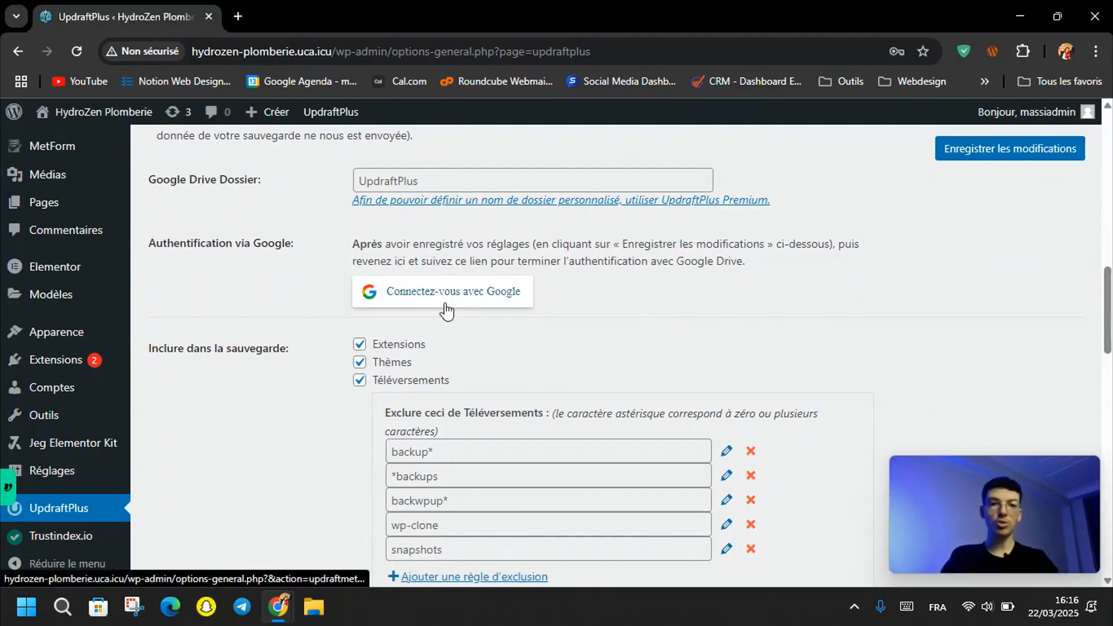
- Save the settings with Google Drive as remote storage and start the Google sign-in authorization
{"action": "left_click", "coordinate": [421, 300]}
{"action": "left_click", "coordinate": [704, 169]}
{"action": "left_click", "coordinate": [957, 156]}
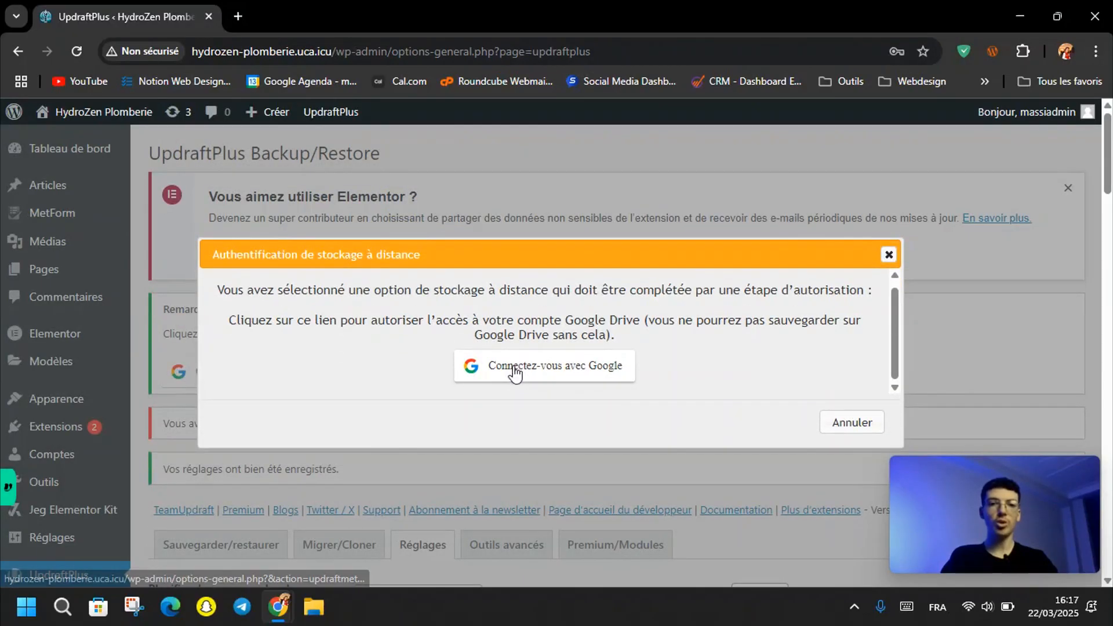
{"action": "left_click", "coordinate": [515, 371]}
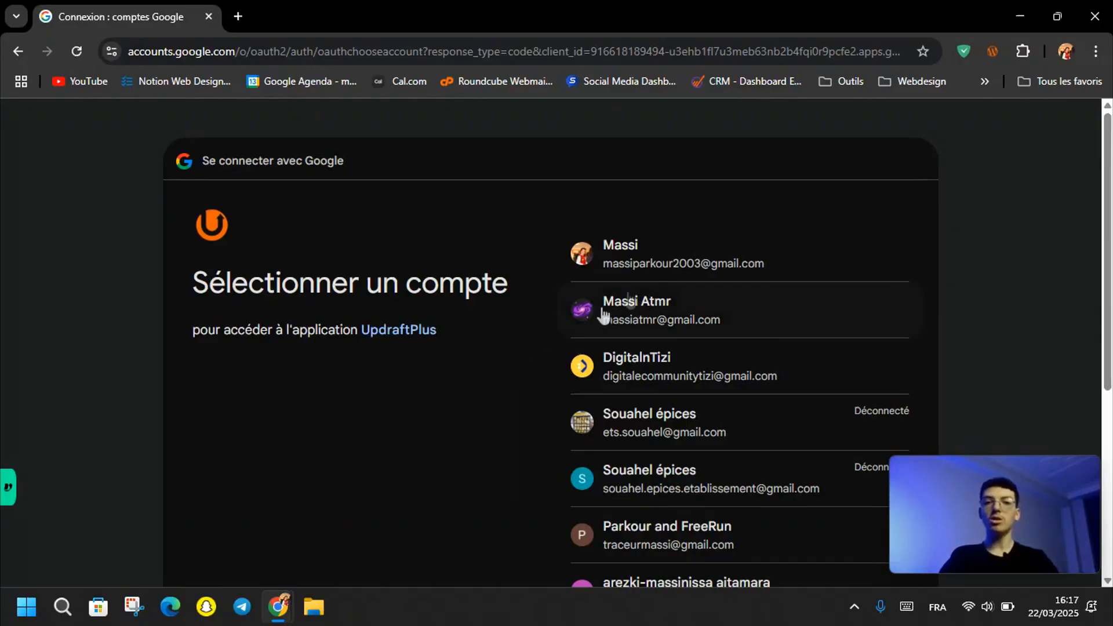
- Choose the first listed Google account for UpdraftPlus and continue to the access request
{"action": "scroll", "coordinate": [707, 446], "scroll_direction": "down", "scroll_amount": 5}
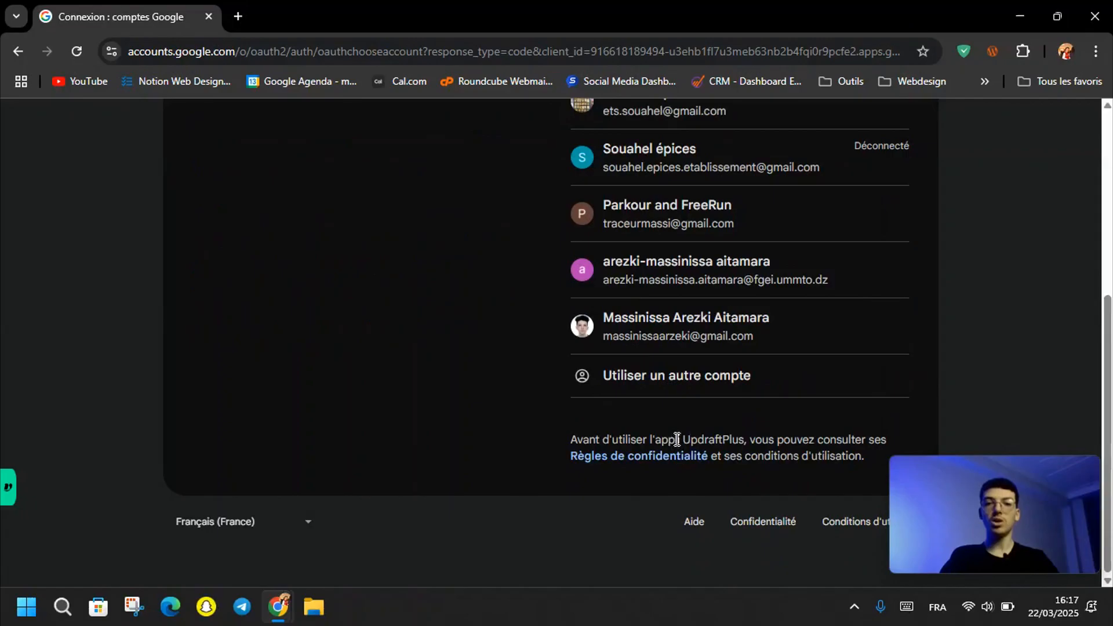
{"action": "scroll", "coordinate": [670, 444], "scroll_direction": "up", "scroll_amount": 1}
{"action": "scroll", "coordinate": [659, 433], "scroll_direction": "up", "scroll_amount": 5}
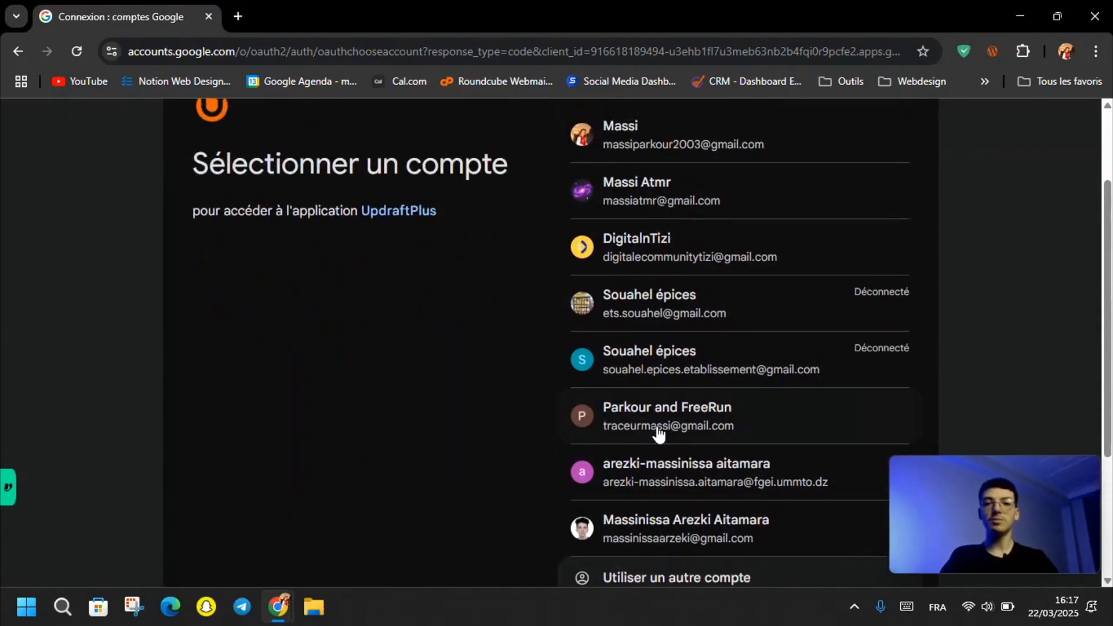
{"action": "left_click", "coordinate": [652, 246]}
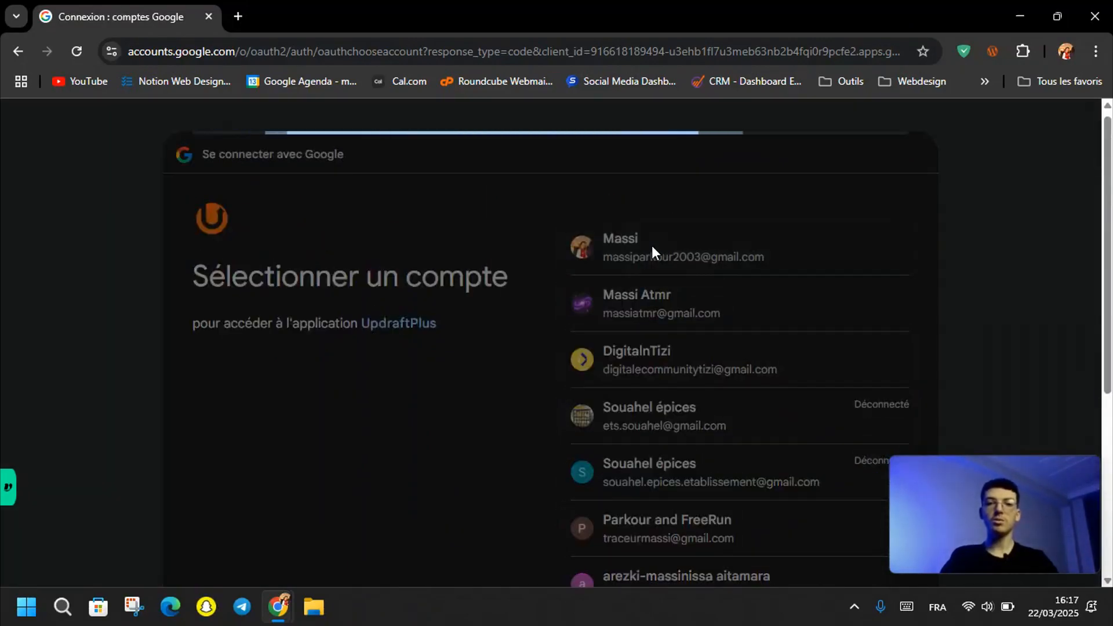
{"action": "left_click", "coordinate": [813, 436]}
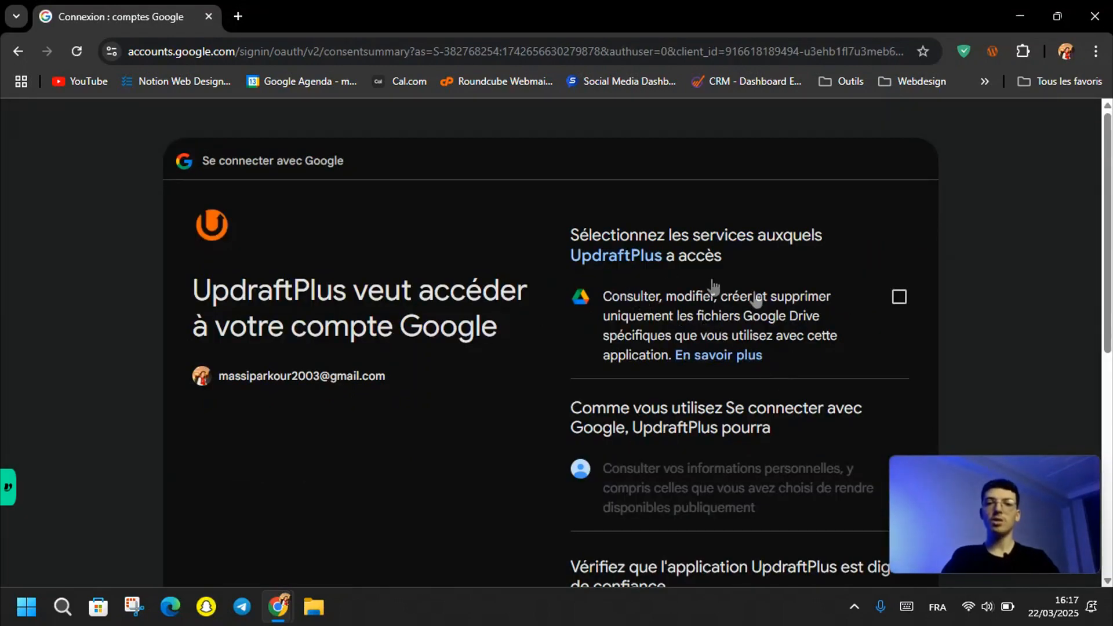
- Grant UpdraftPlus access to its Google Drive files and complete the setup back on the WordPress site
{"action": "left_click", "coordinate": [899, 296]}
{"action": "scroll", "coordinate": [901, 312], "scroll_direction": "down", "scroll_amount": 3}
{"action": "scroll", "coordinate": [899, 302], "scroll_direction": "down", "scroll_amount": 4}
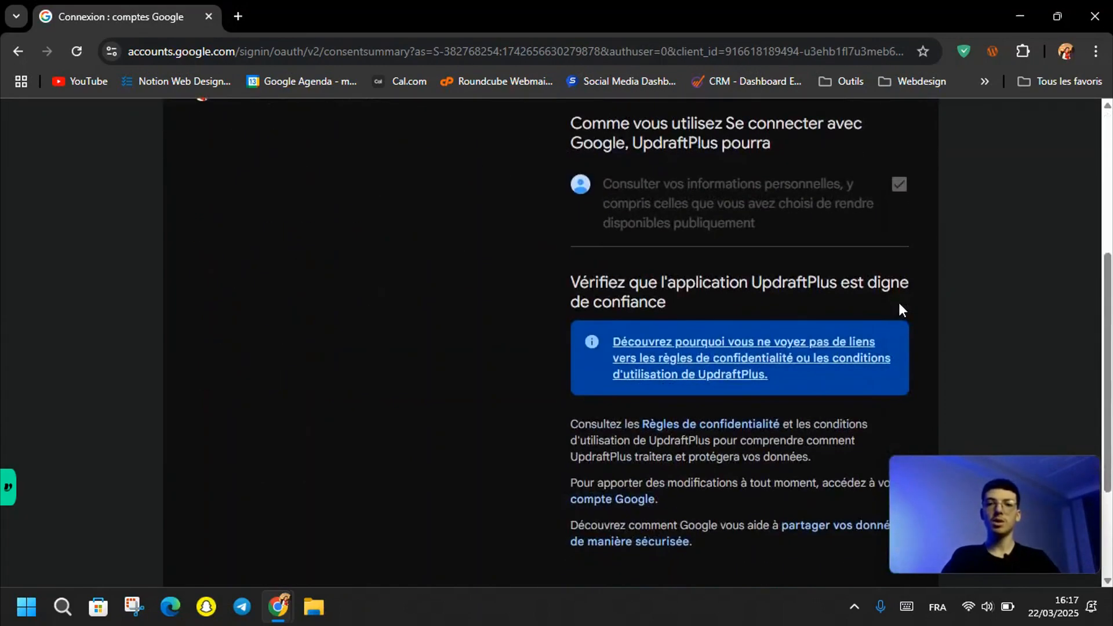
{"action": "left_click", "coordinate": [799, 452]}
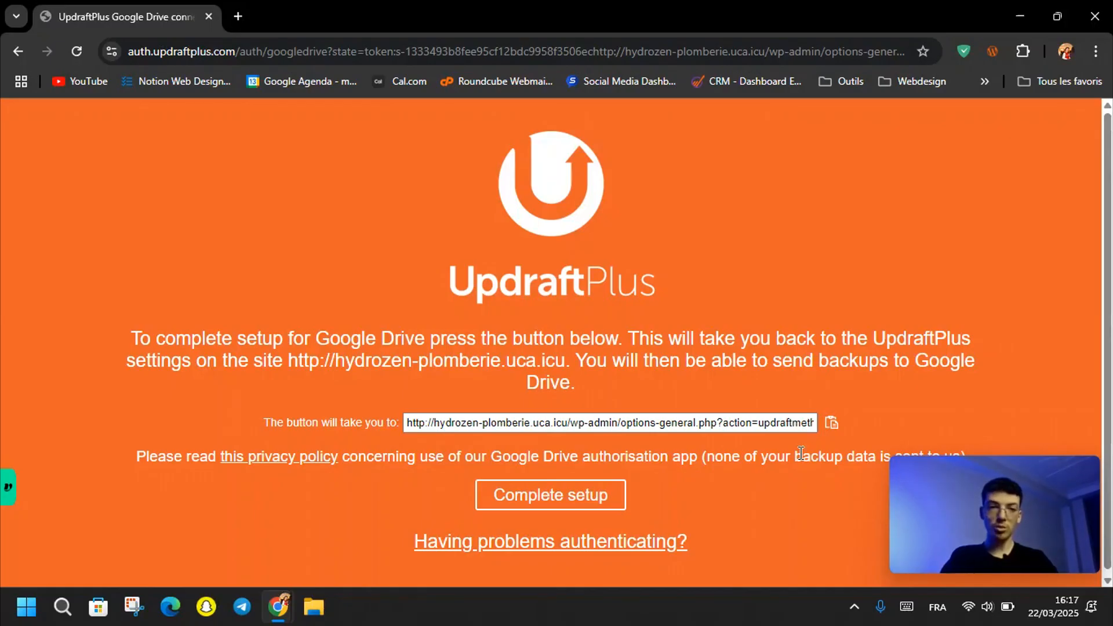
{"action": "left_click", "coordinate": [545, 500]}
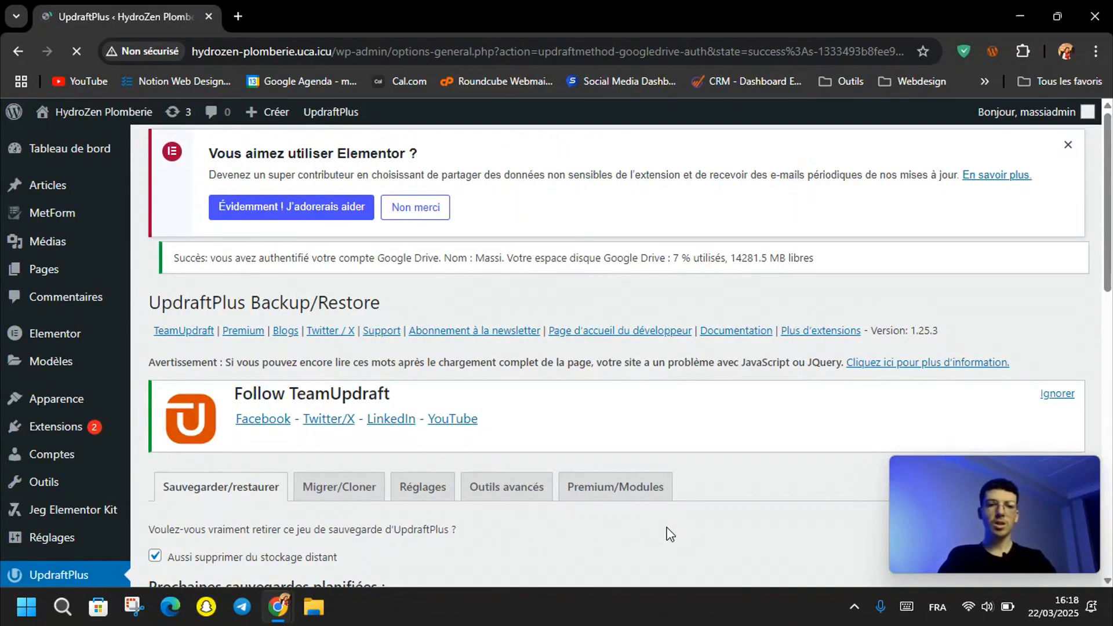
- Review the next scheduled backups, the last log message and the list of existing backups
{"action": "scroll", "coordinate": [671, 534], "scroll_direction": "down", "scroll_amount": 2}
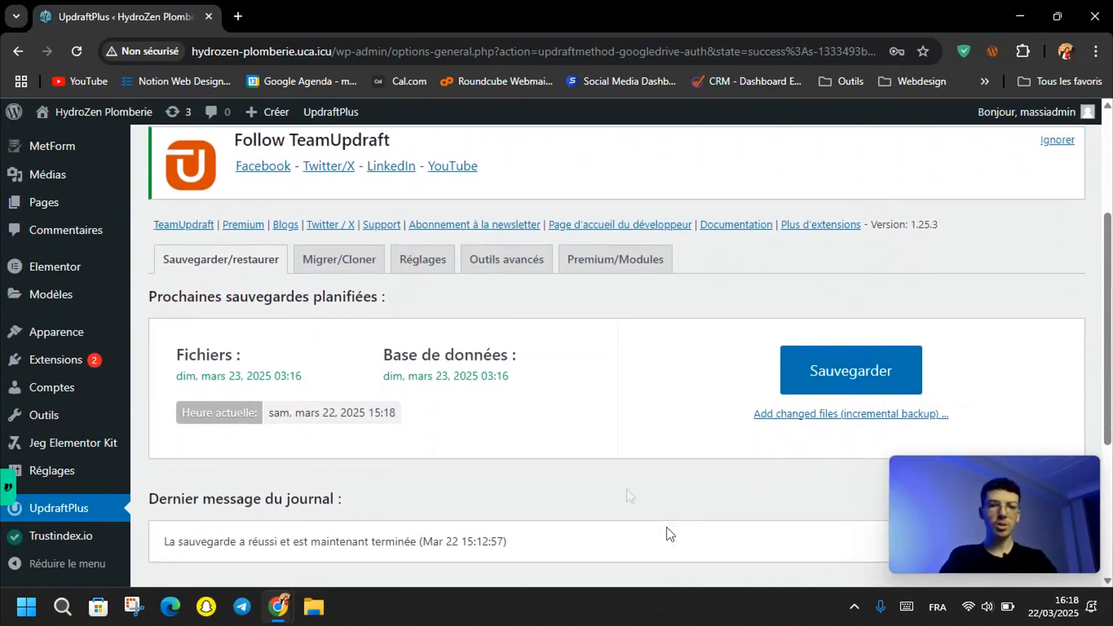
{"action": "scroll", "coordinate": [466, 409], "scroll_direction": "down", "scroll_amount": 5}
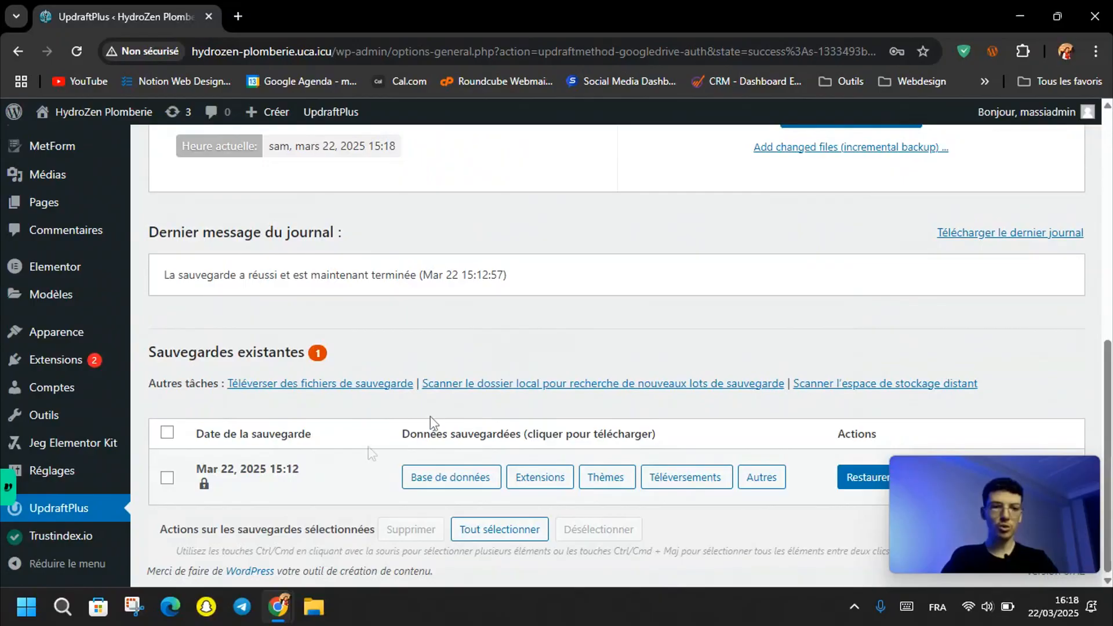
{"action": "scroll", "coordinate": [422, 357], "scroll_direction": "up", "scroll_amount": 5}
- Examine the UpdraftPlus settings, including the Google Drive authentication, the content included in backups, exclusion rules and email reporting
{"action": "left_click", "coordinate": [441, 254]}
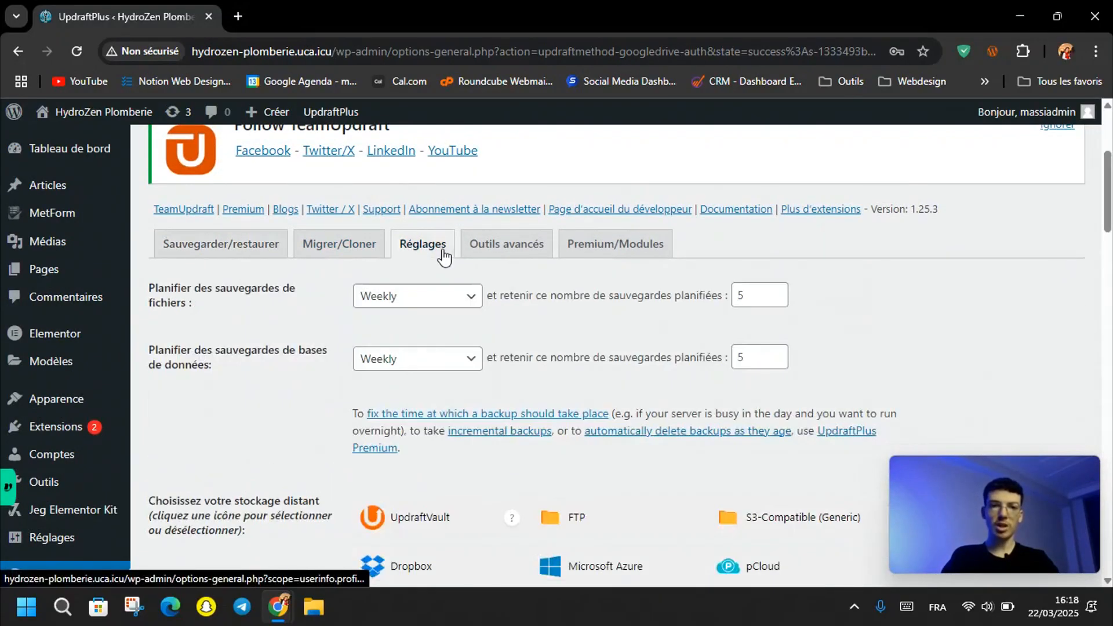
{"action": "scroll", "coordinate": [468, 409], "scroll_direction": "down", "scroll_amount": 10}
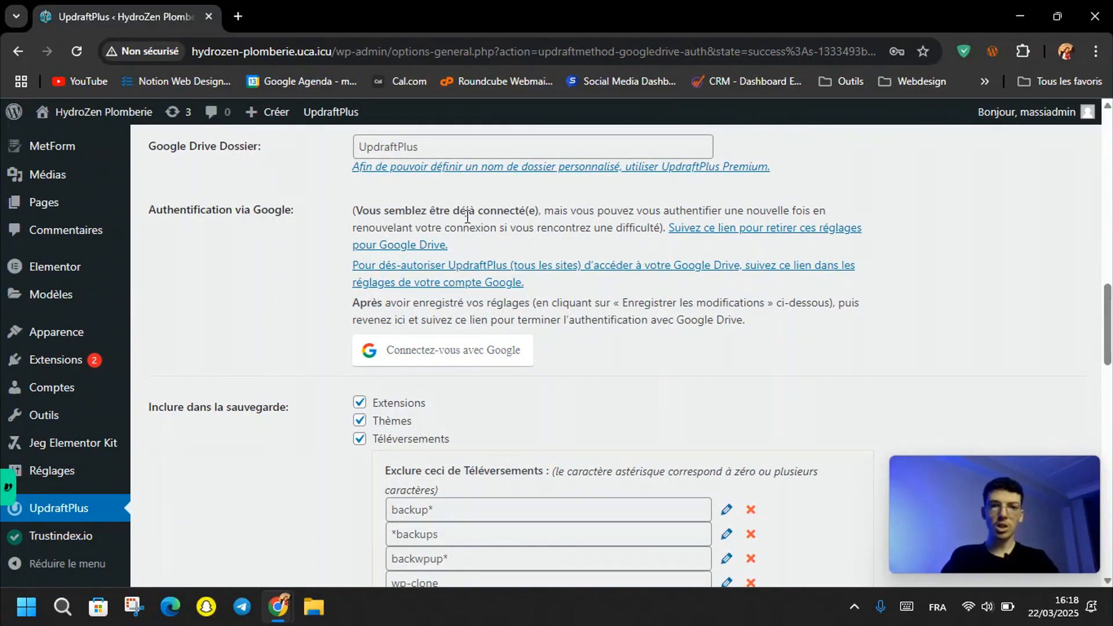
{"action": "scroll", "coordinate": [548, 221], "scroll_direction": "down", "scroll_amount": 4}
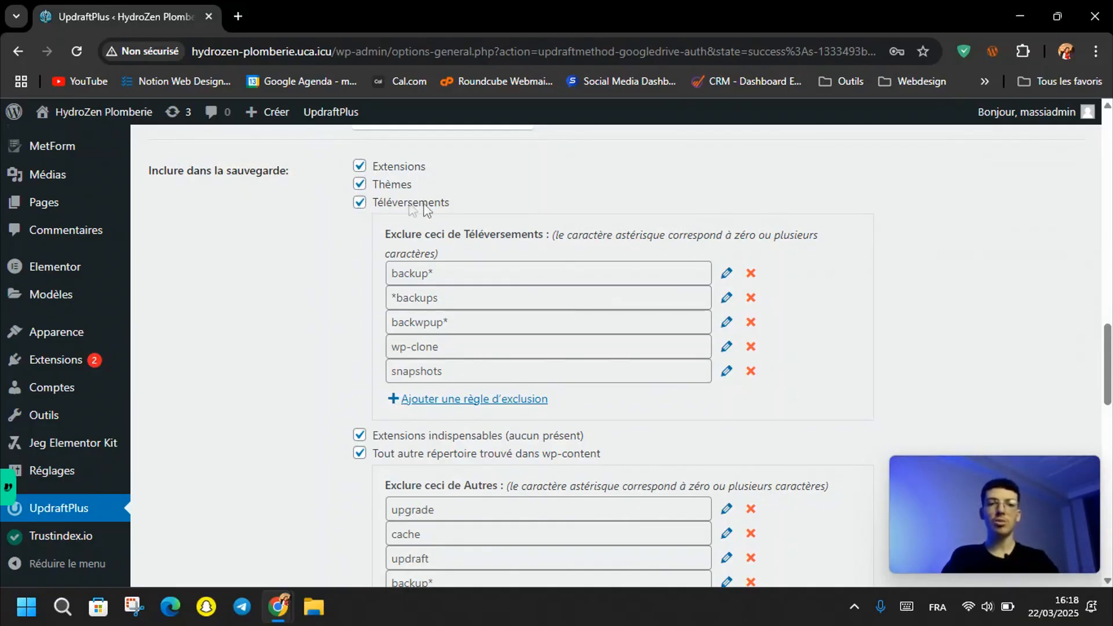
{"action": "scroll", "coordinate": [318, 440], "scroll_direction": "down", "scroll_amount": 5}
{"action": "scroll", "coordinate": [313, 442], "scroll_direction": "up", "scroll_amount": 1}
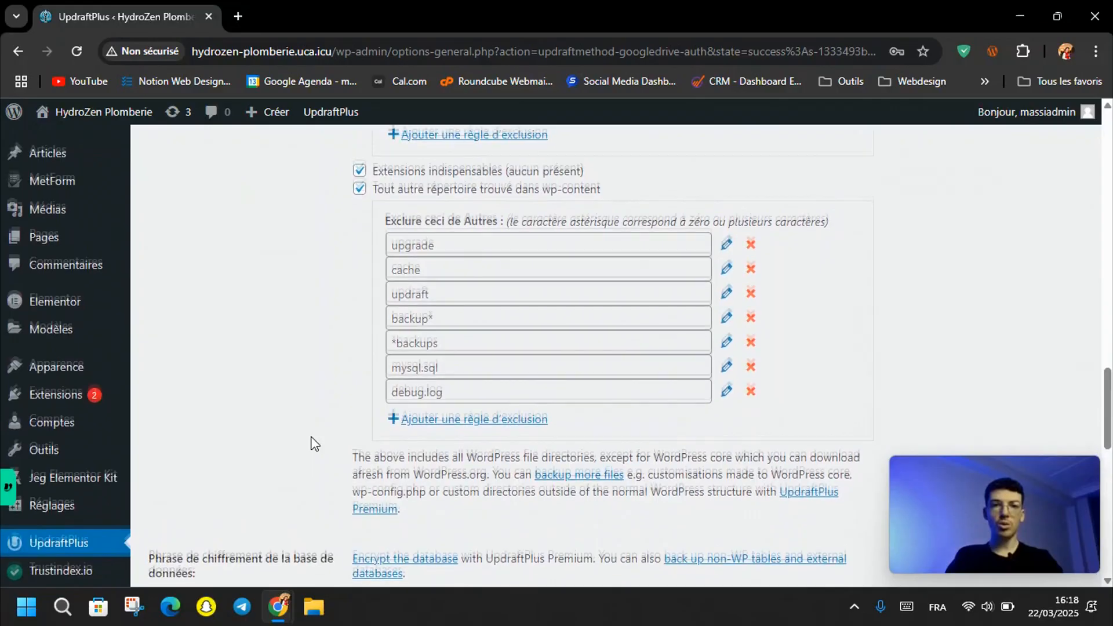
{"action": "scroll", "coordinate": [319, 355], "scroll_direction": "down", "scroll_amount": 9}
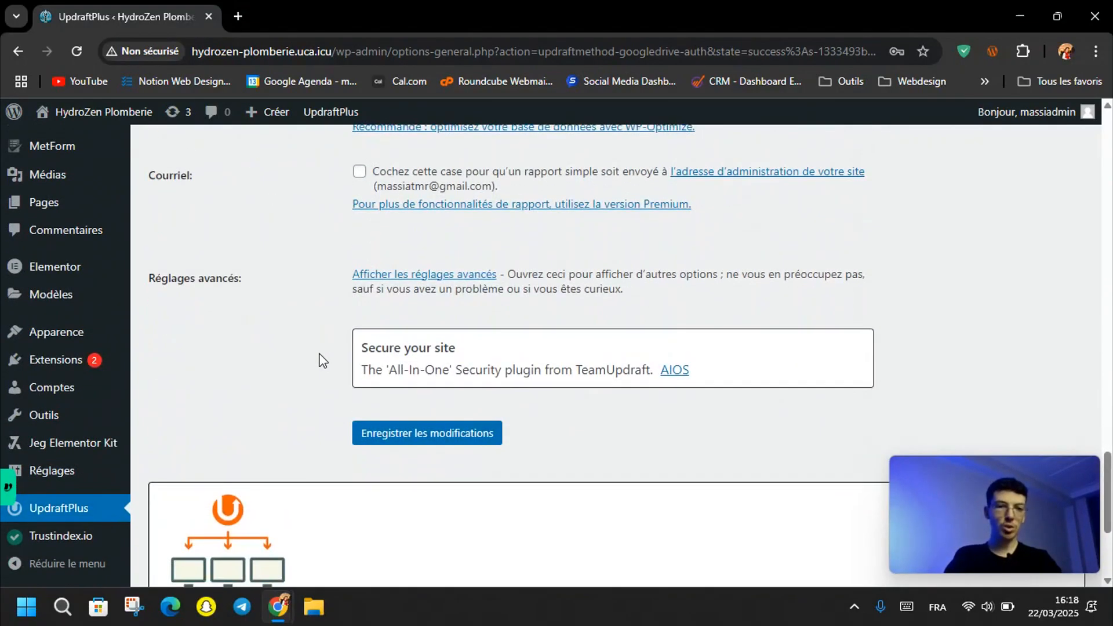
{"action": "scroll", "coordinate": [320, 360], "scroll_direction": "down", "scroll_amount": 1}
{"action": "scroll", "coordinate": [323, 361], "scroll_direction": "down", "scroll_amount": 3}
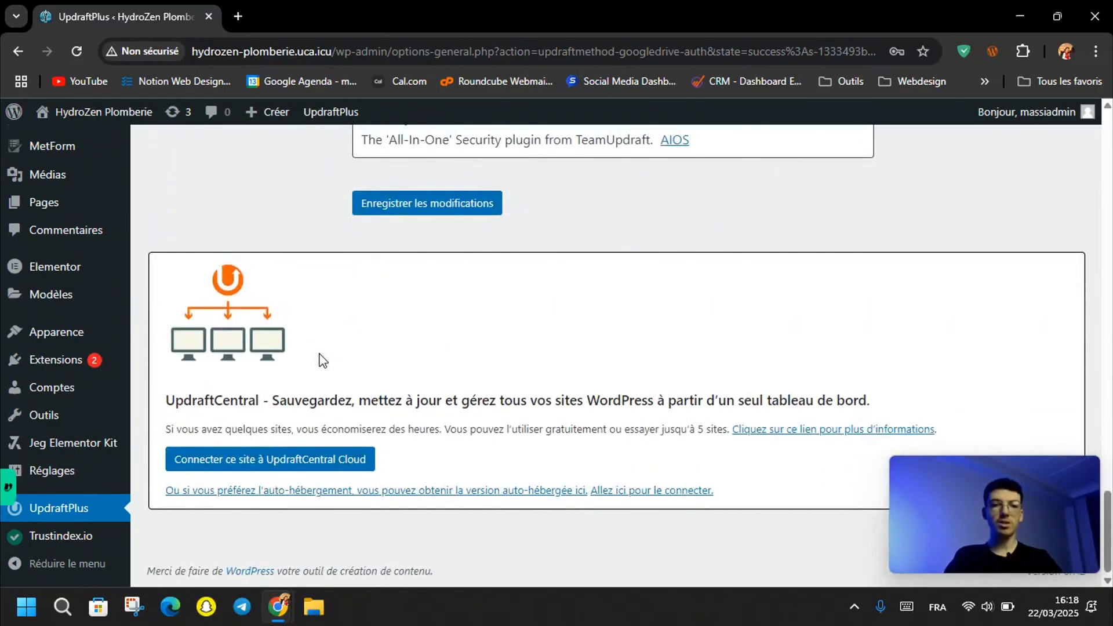
{"action": "scroll", "coordinate": [320, 359], "scroll_direction": "up", "scroll_amount": 20}
{"action": "scroll", "coordinate": [320, 360], "scroll_direction": "up", "scroll_amount": 5}
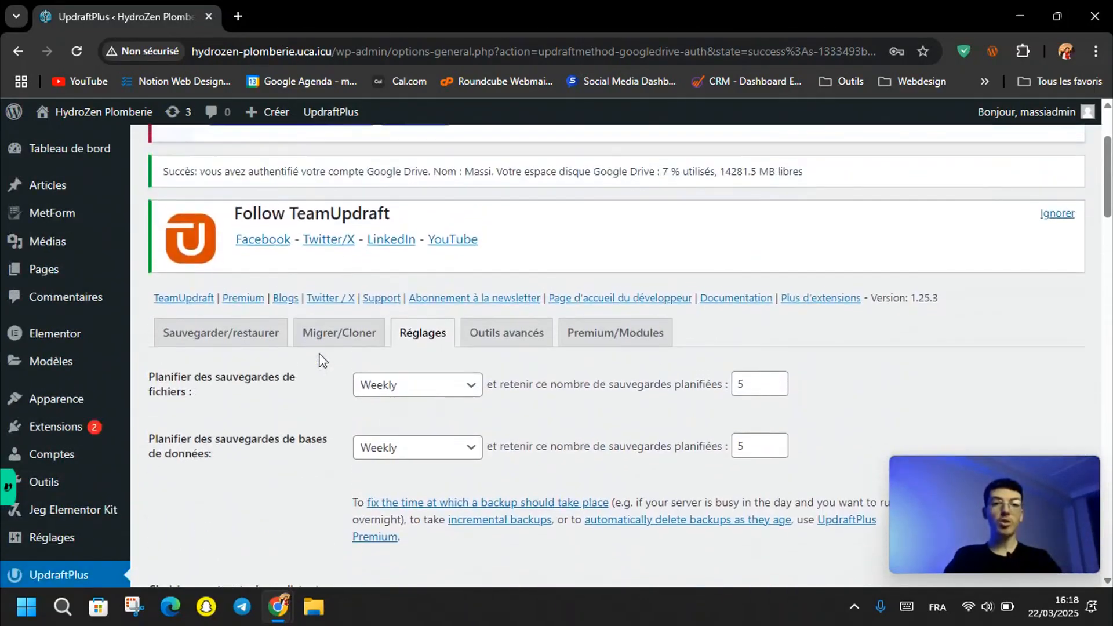
- Return to the backup and restore overview and check the planned file and database backups
{"action": "left_click", "coordinate": [243, 366]}
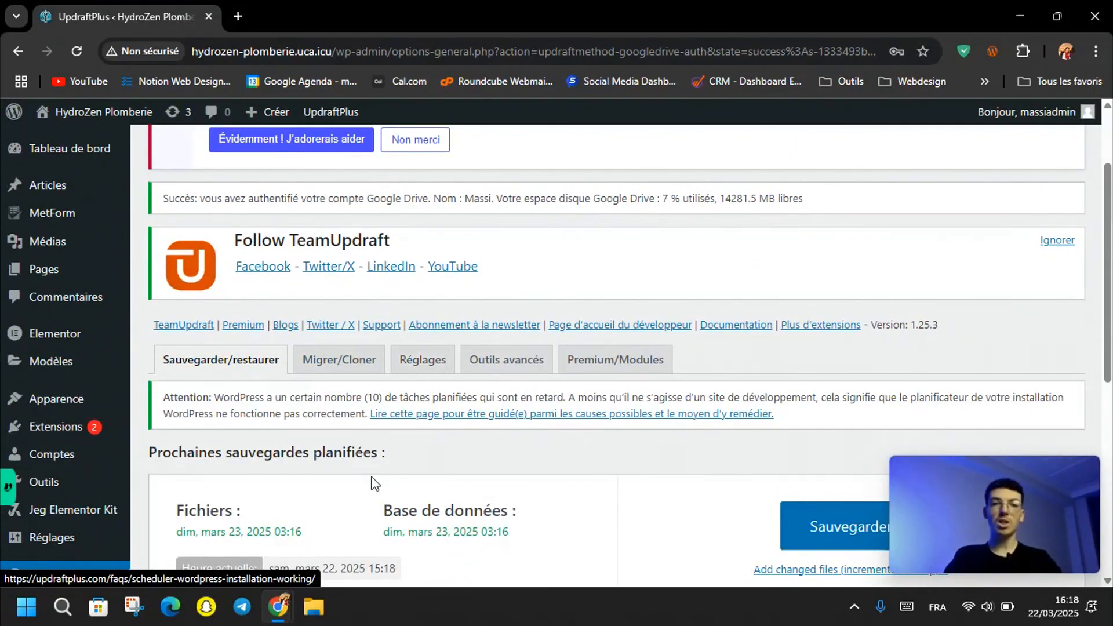
{"action": "scroll", "coordinate": [373, 477], "scroll_direction": "down", "scroll_amount": 3}
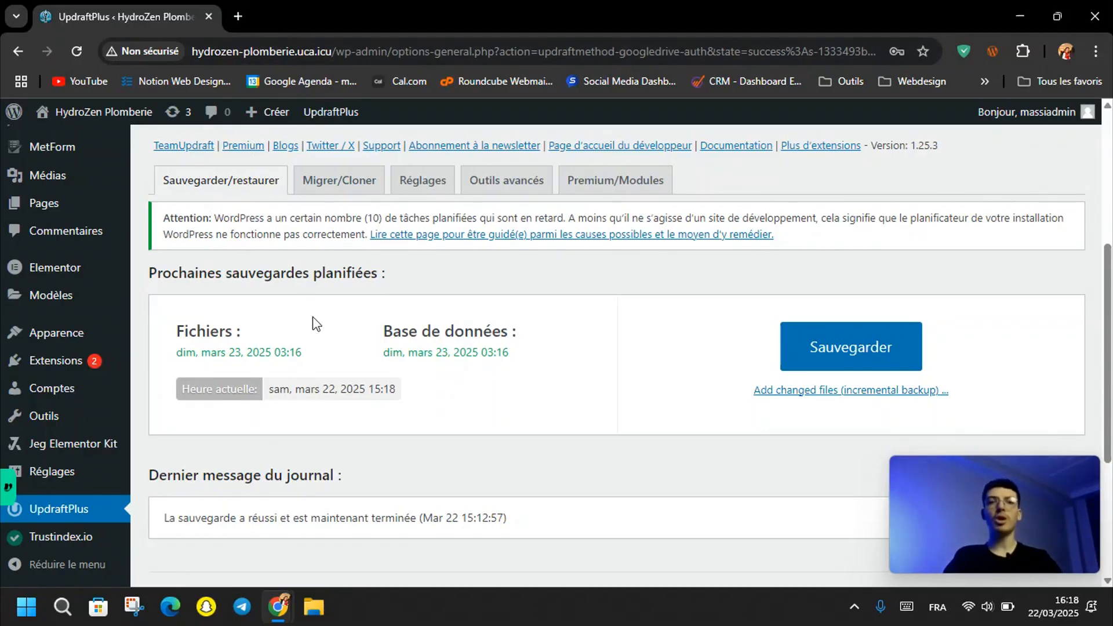
{"action": "scroll", "coordinate": [312, 317], "scroll_direction": "down", "scroll_amount": 2}
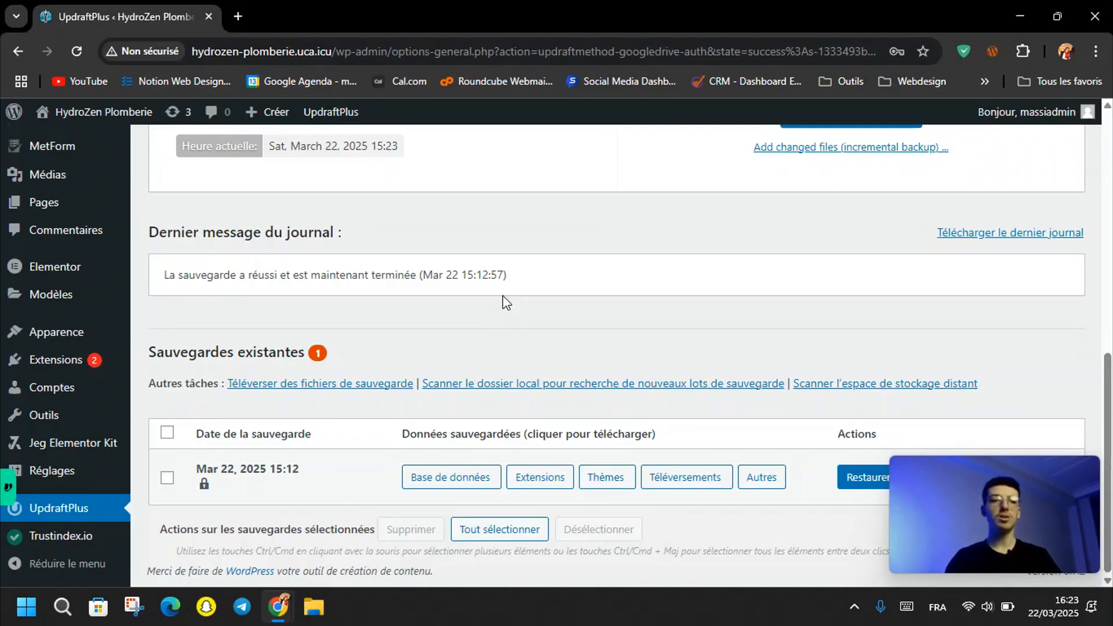
- Go to the page for adding WordPress plugins and search for "solid security"
{"action": "mouse_move", "coordinate": [93, 361]}
{"action": "left_click", "coordinate": [189, 388]}
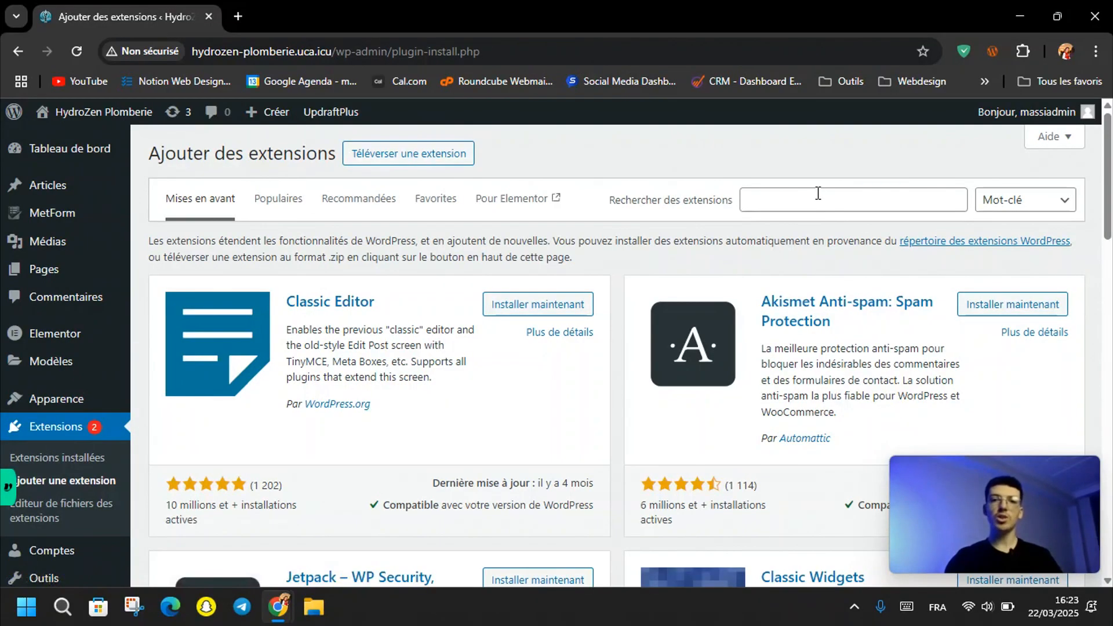
{"action": "left_click", "coordinate": [818, 193]}
{"action": "type", "text": "sold"}
{"action": "key", "text": "BackSpace"}
{"action": "type", "text": "id secru"}
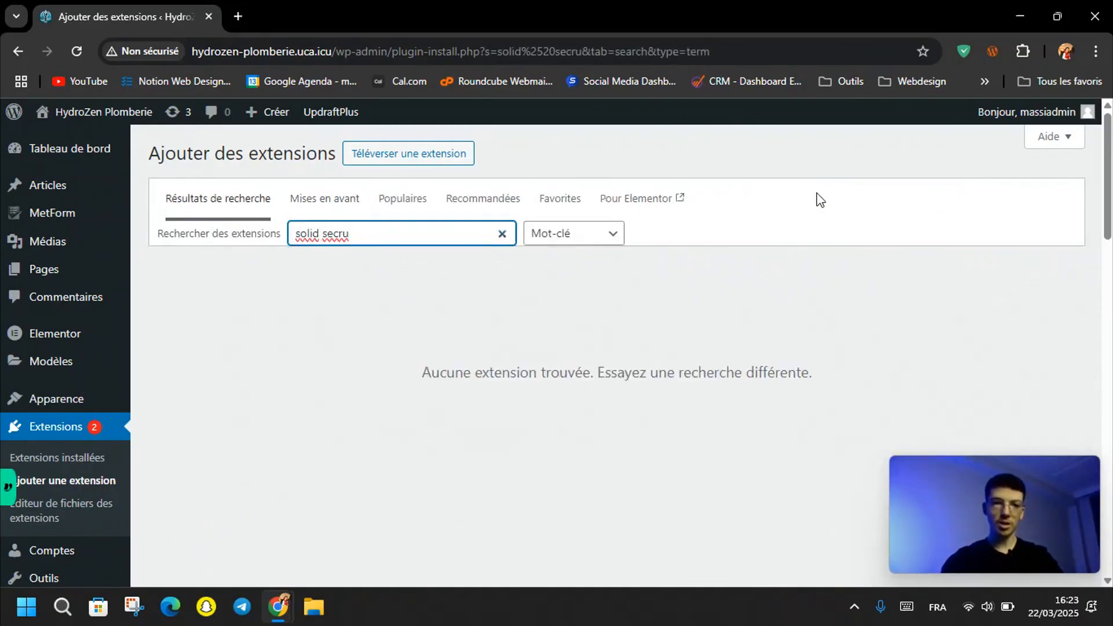
{"action": "scroll", "coordinate": [818, 194], "scroll_direction": "up", "scroll_amount": 3}
{"action": "scroll", "coordinate": [819, 200], "scroll_direction": "down", "scroll_amount": 2}
{"action": "key", "text": "Left"}
{"action": "key", "text": "BackSpace"}
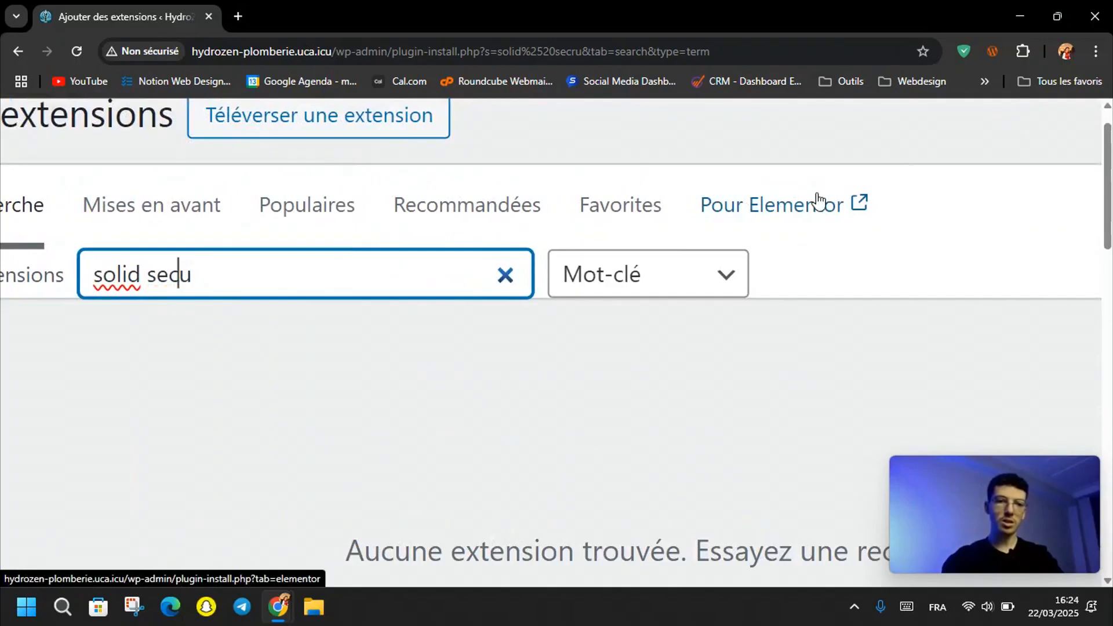
{"action": "type", "text": "rity"}
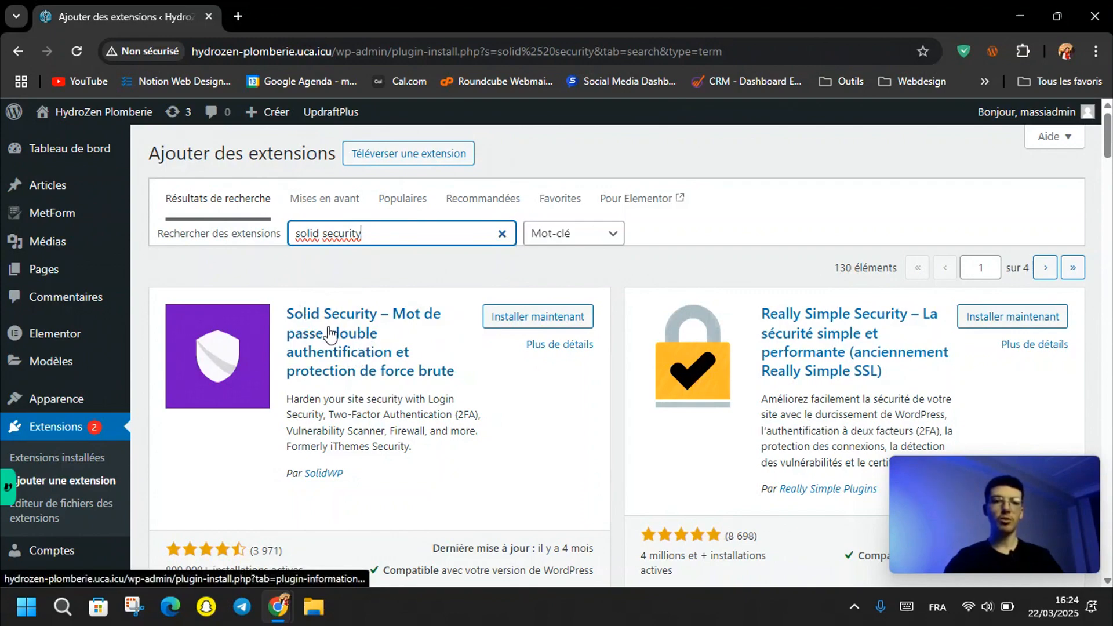
- Install and activate the Solid Security plugin by SolidWP
{"action": "scroll", "coordinate": [330, 335], "scroll_direction": "up", "scroll_amount": 2}
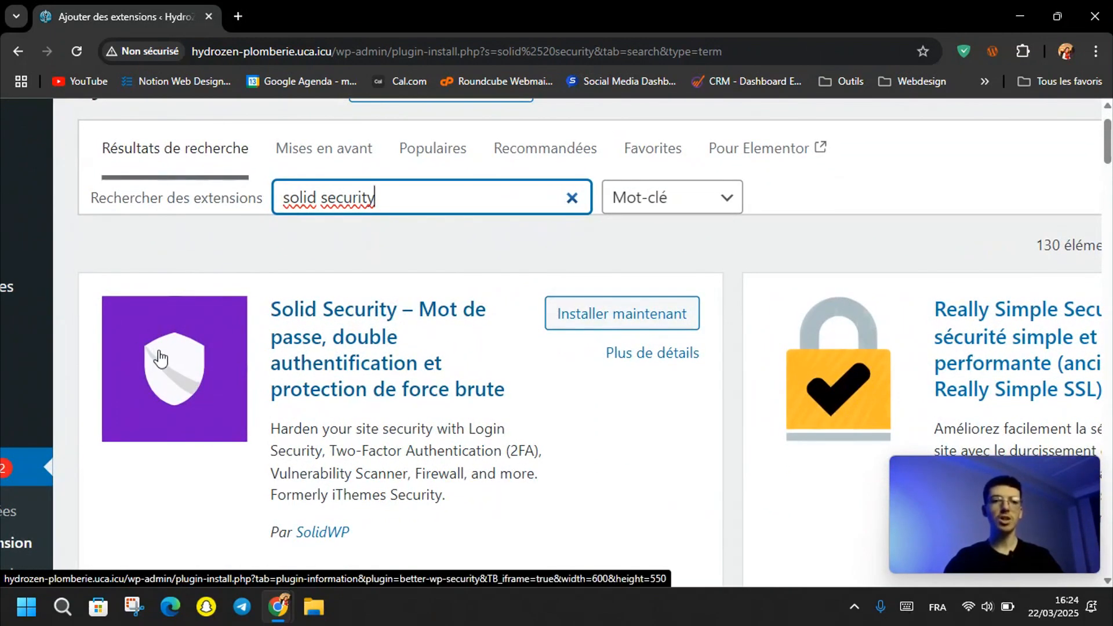
{"action": "scroll", "coordinate": [161, 358], "scroll_direction": "down", "scroll_amount": 2}
{"action": "left_click", "coordinate": [538, 318]}
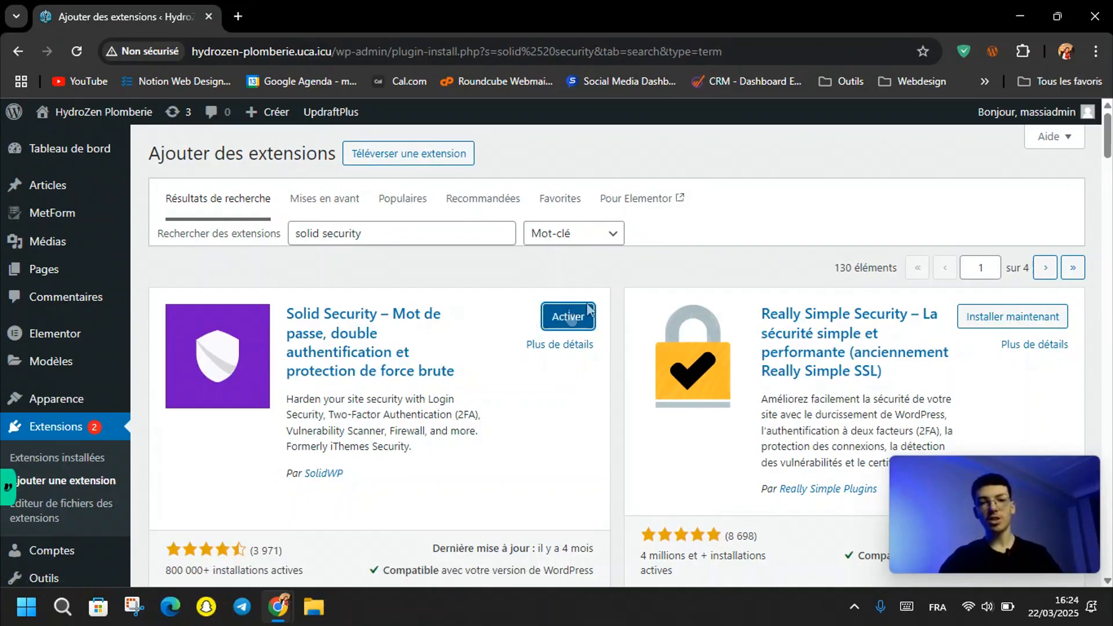
{"action": "left_click", "coordinate": [582, 314]}
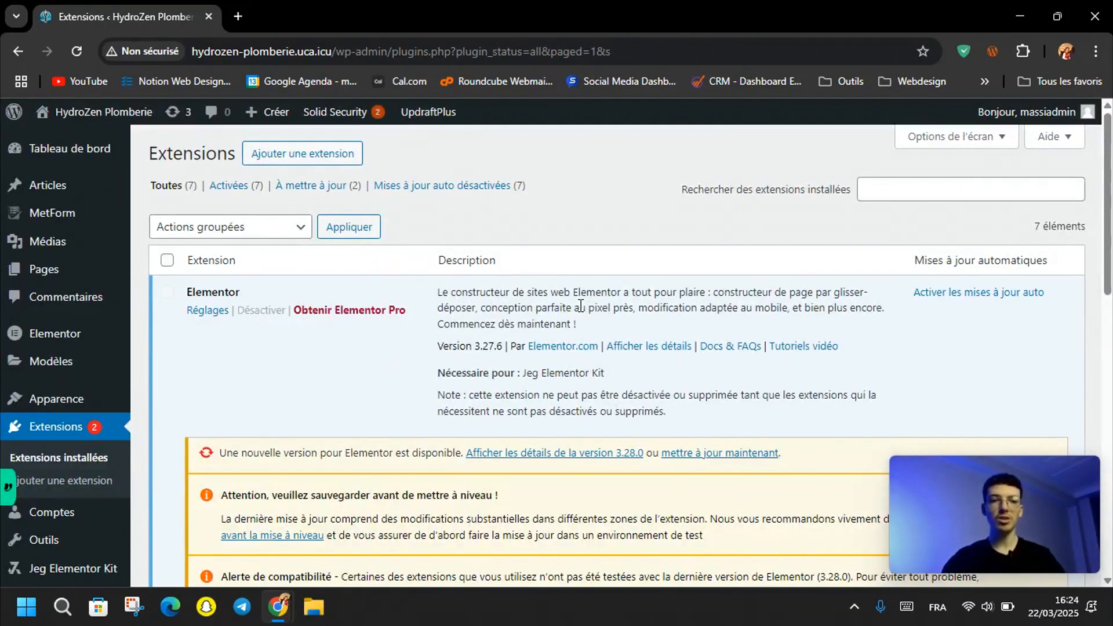
- Open the Solid Security settings from the WordPress dashboard
{"action": "scroll", "coordinate": [87, 396], "scroll_direction": "down", "scroll_amount": 5}
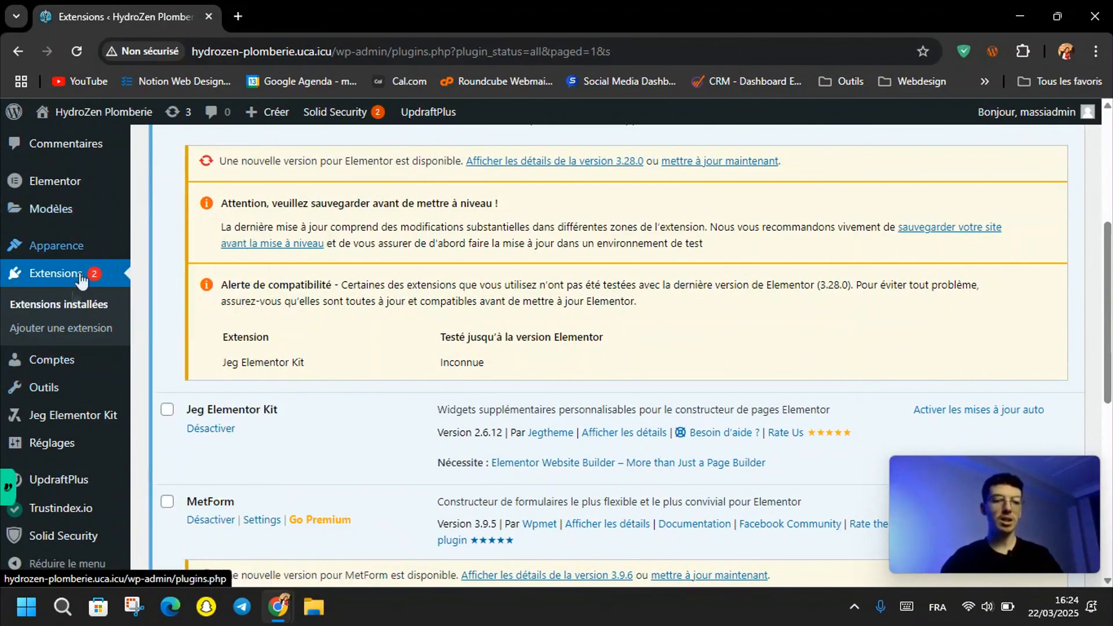
{"action": "mouse_move", "coordinate": [63, 542]}
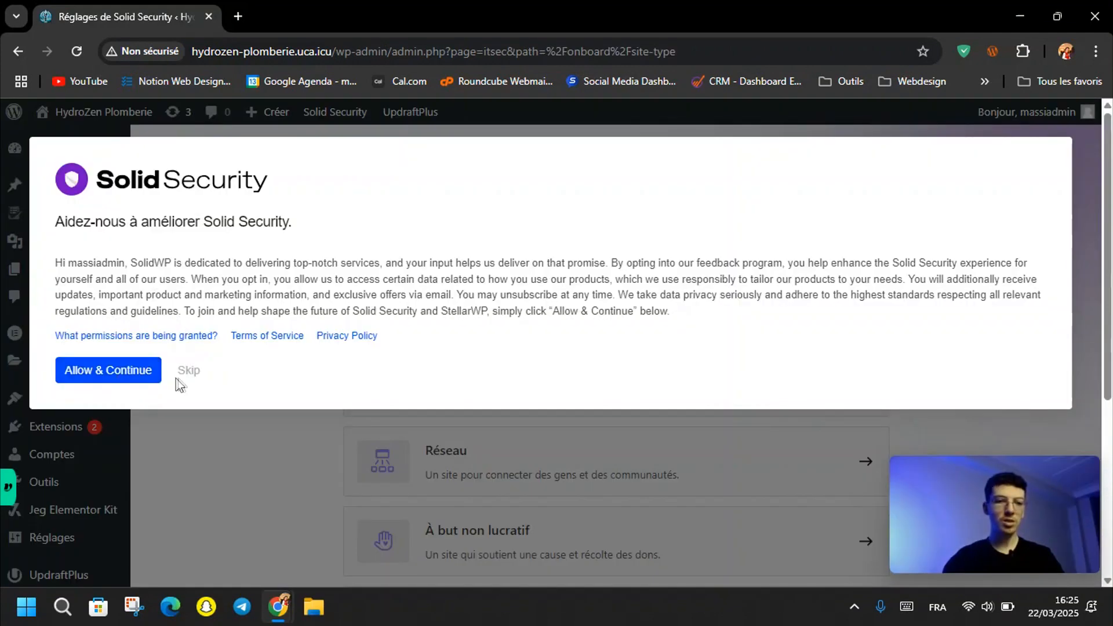
- Skip the Solid Security feedback program and decline Elementor's request to share usage data
{"action": "left_click", "coordinate": [189, 373]}
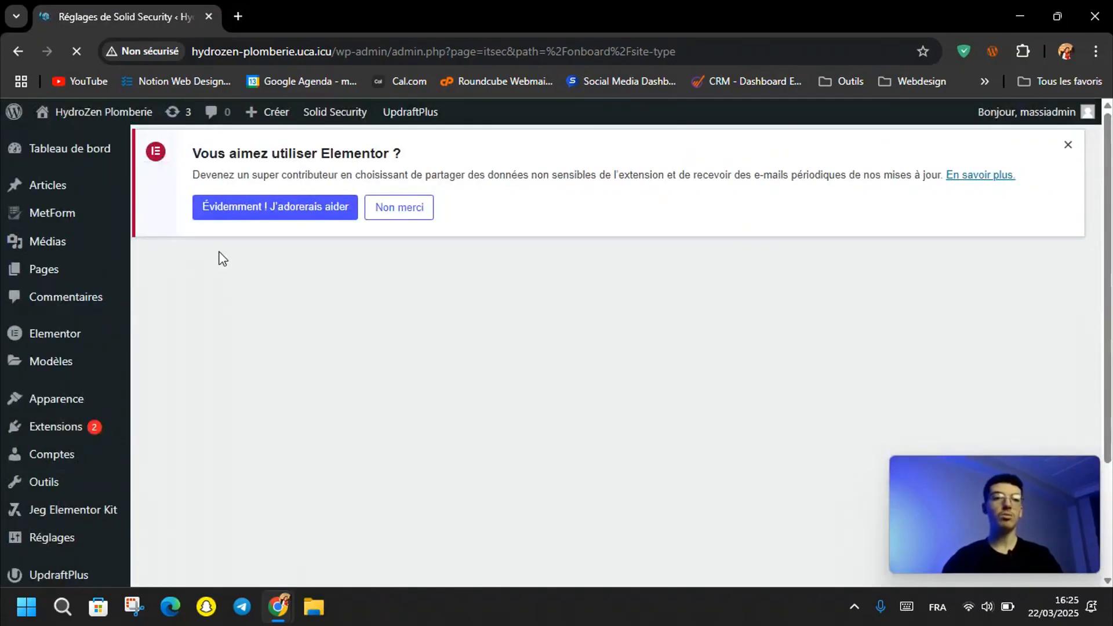
{"action": "left_click", "coordinate": [399, 207]}
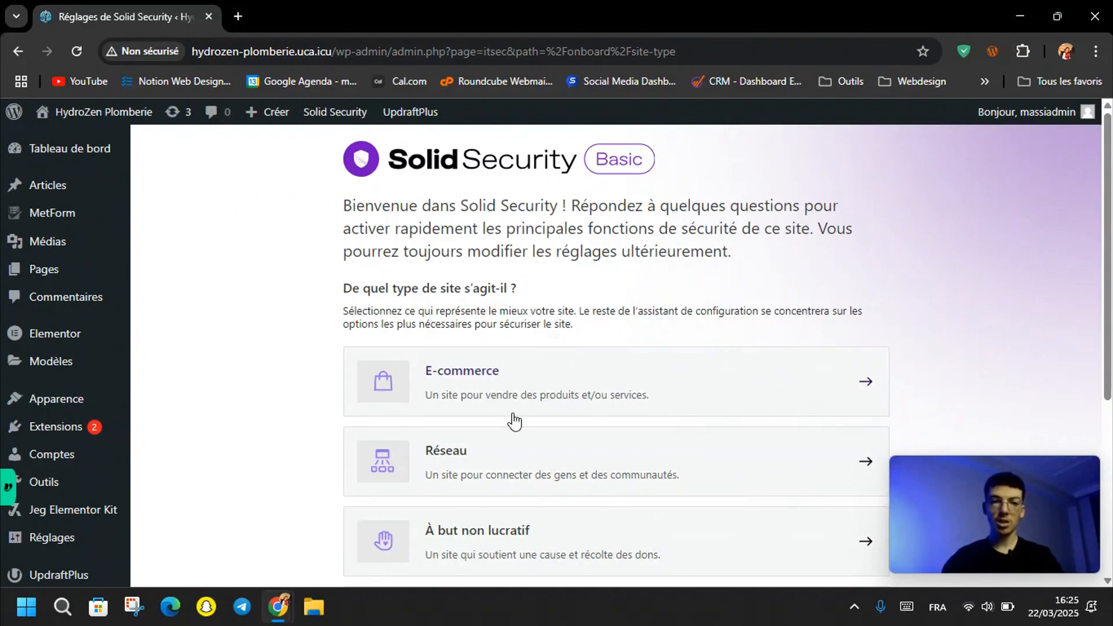
- Review the available site types in the Solid Security setup and choose Vitrine for this site
{"action": "scroll", "coordinate": [514, 418], "scroll_direction": "down", "scroll_amount": 4}
{"action": "scroll", "coordinate": [514, 421], "scroll_direction": "down", "scroll_amount": 1}
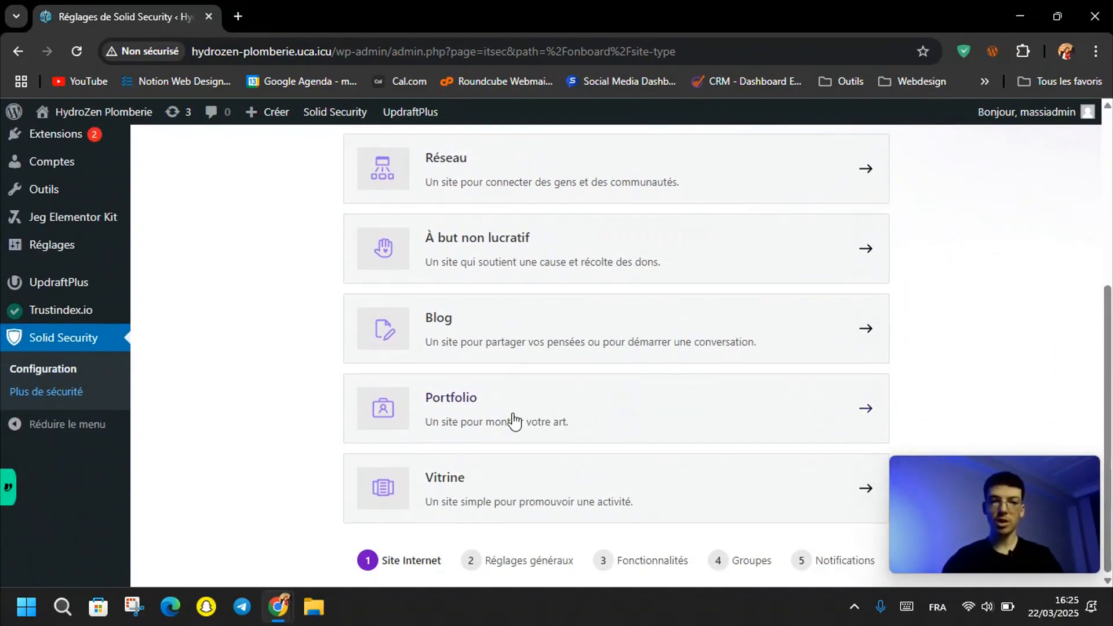
{"action": "scroll", "coordinate": [515, 420], "scroll_direction": "up", "scroll_amount": 3}
{"action": "scroll", "coordinate": [515, 421], "scroll_direction": "up", "scroll_amount": 2}
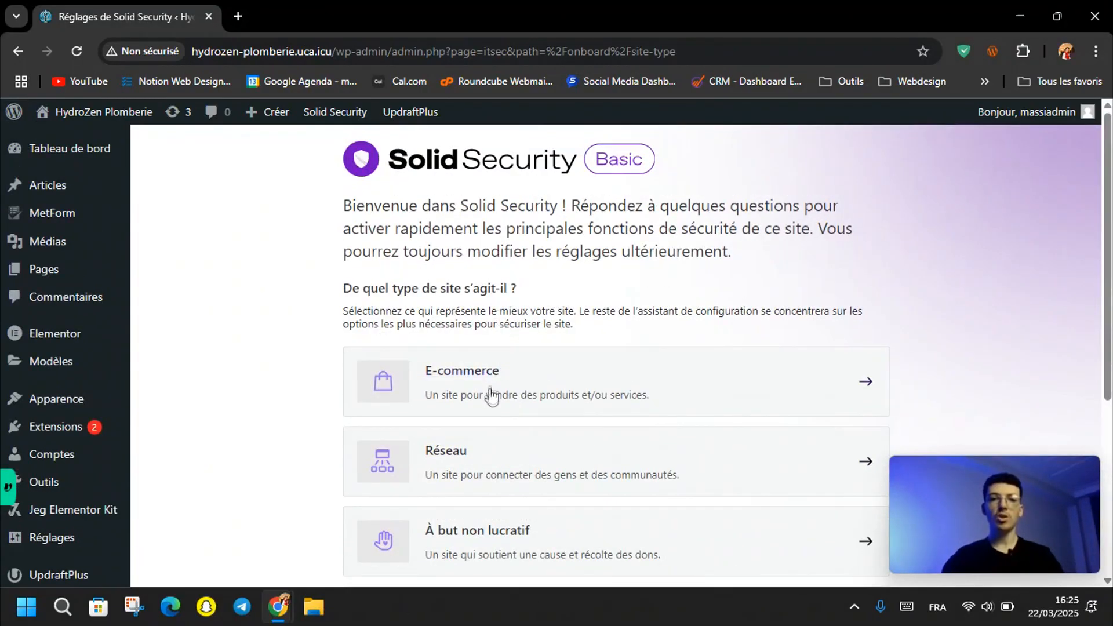
{"action": "scroll", "coordinate": [491, 392], "scroll_direction": "down", "scroll_amount": 1}
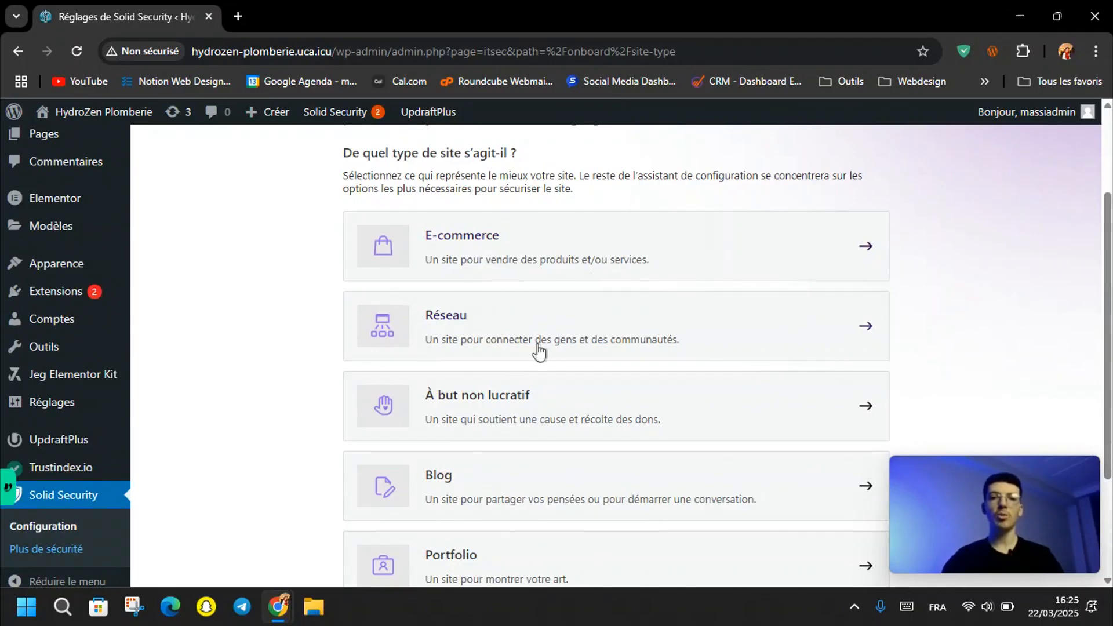
{"action": "scroll", "coordinate": [490, 417], "scroll_direction": "down", "scroll_amount": 3}
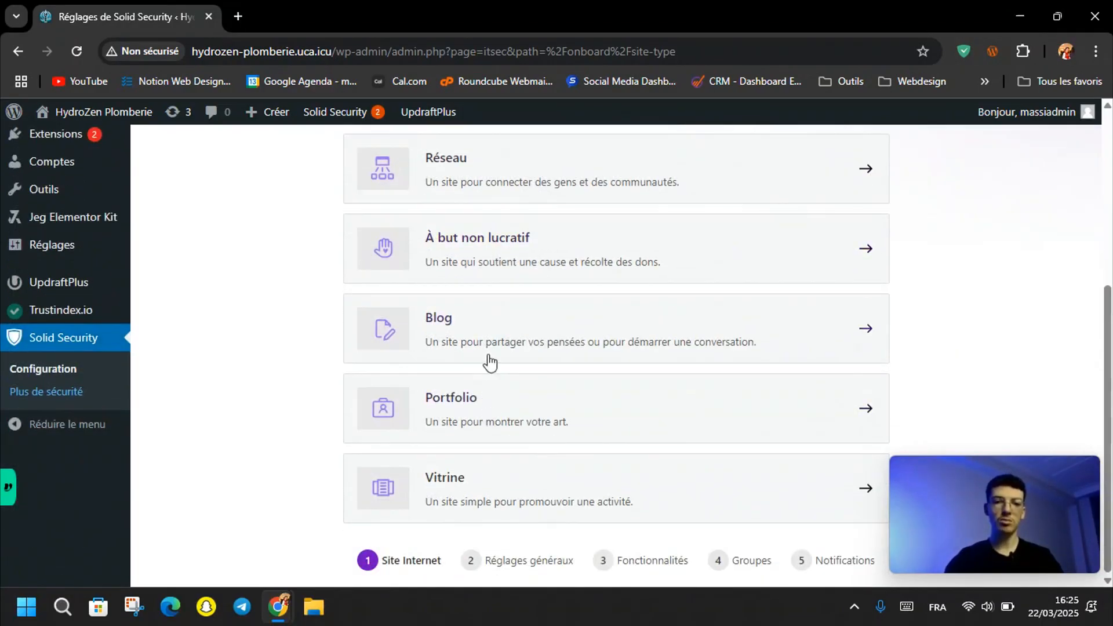
{"action": "left_click", "coordinate": [459, 502]}
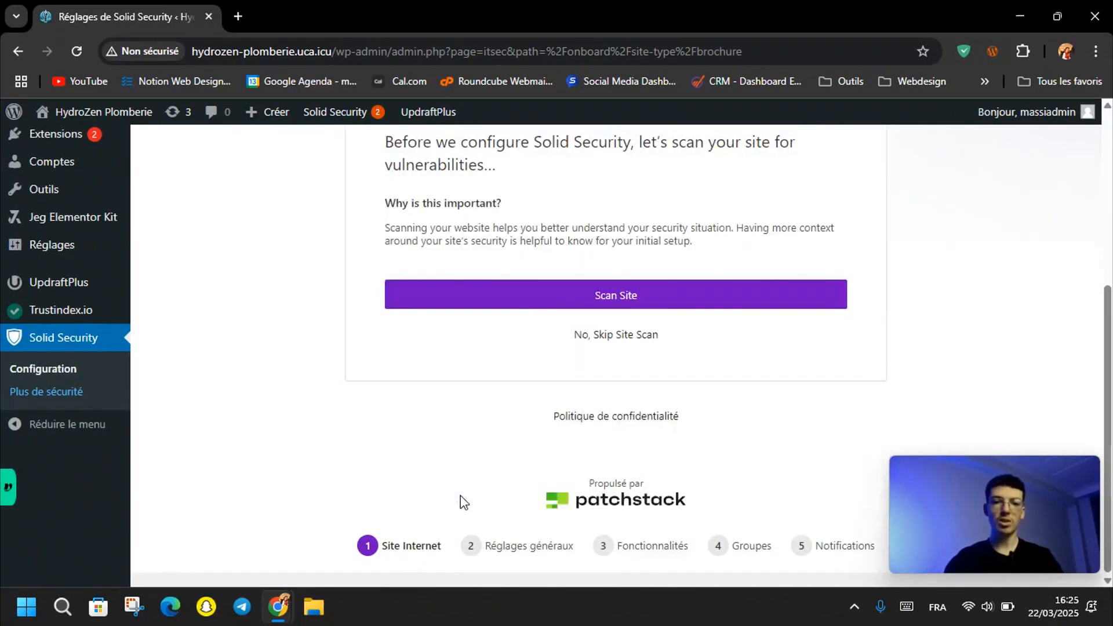
- Try to scan the site for vulnerabilities and skip the scan stage to continue the setup
{"action": "scroll", "coordinate": [464, 502], "scroll_direction": "up", "scroll_amount": 2}
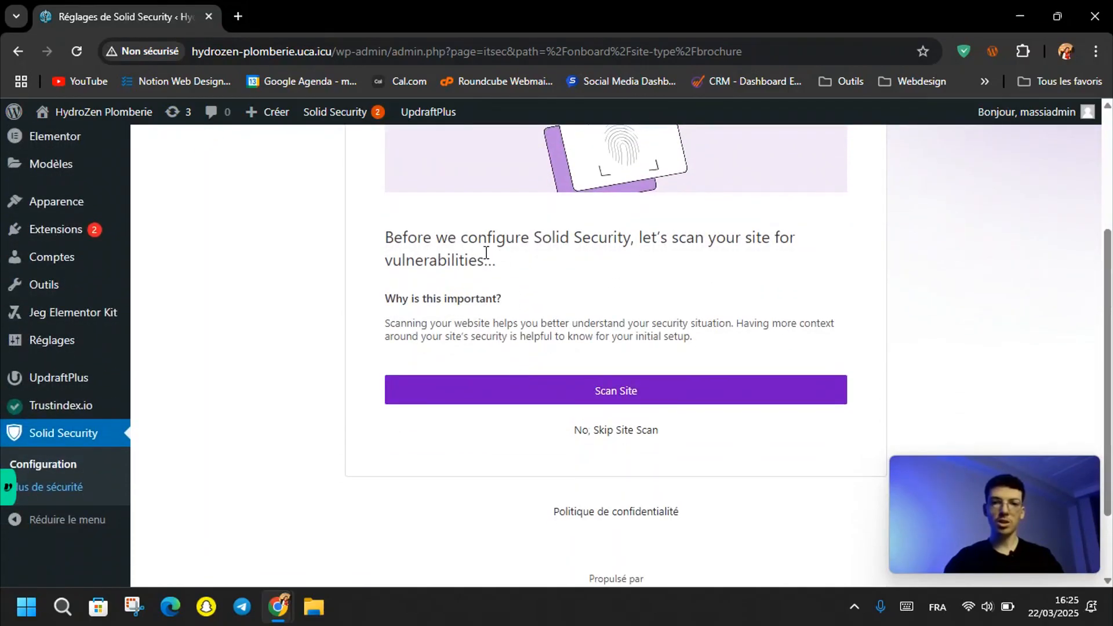
{"action": "left_click", "coordinate": [586, 396]}
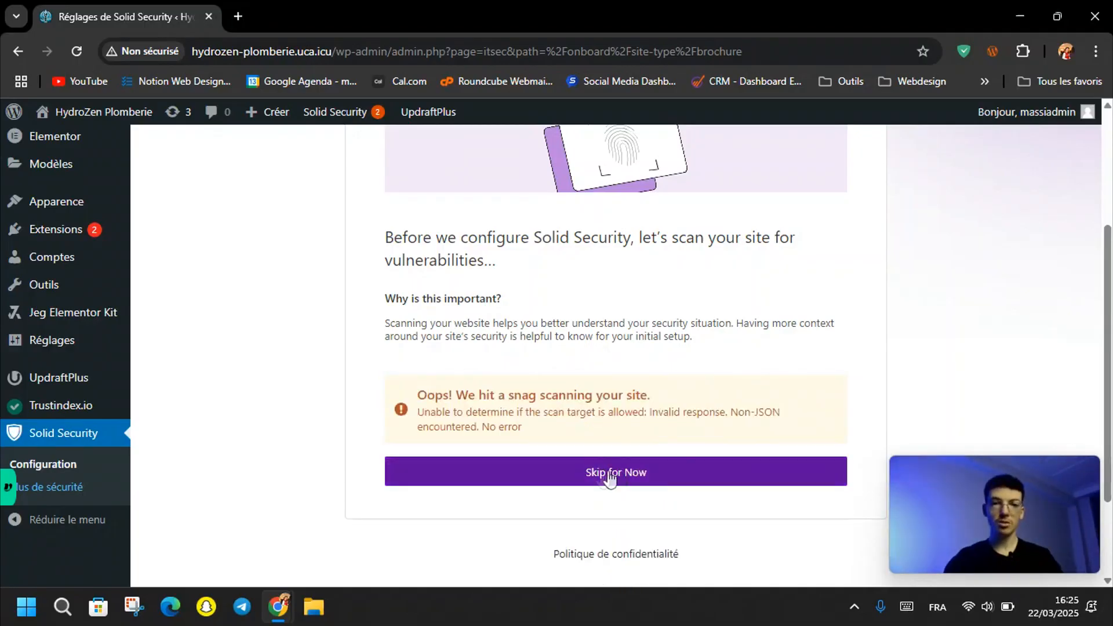
{"action": "scroll", "coordinate": [535, 429], "scroll_direction": "down", "scroll_amount": 2}
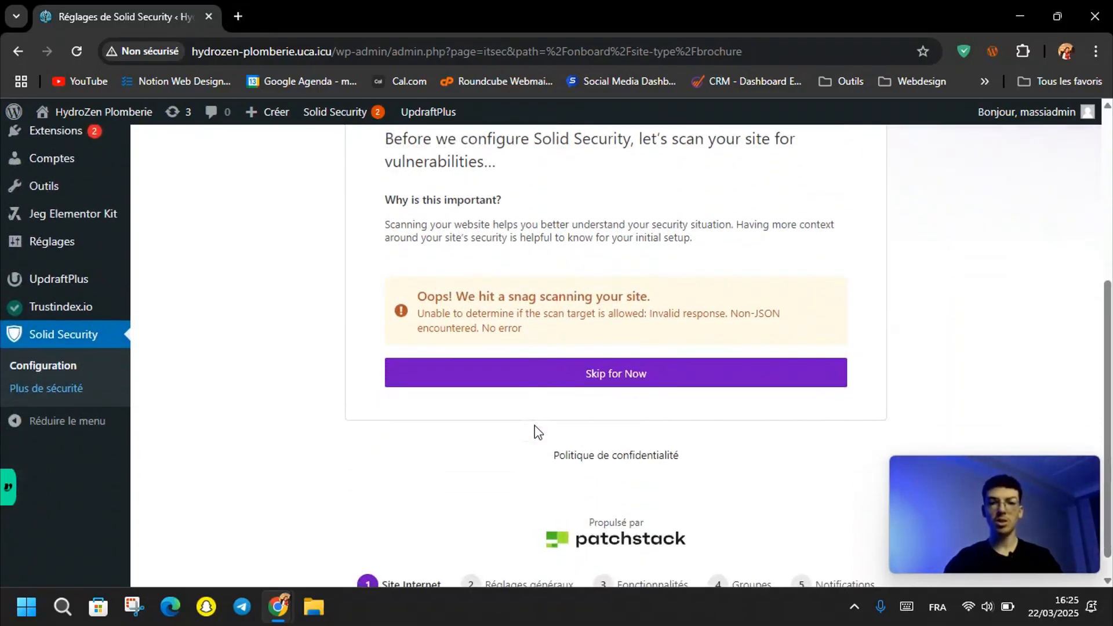
{"action": "left_click", "coordinate": [585, 362]}
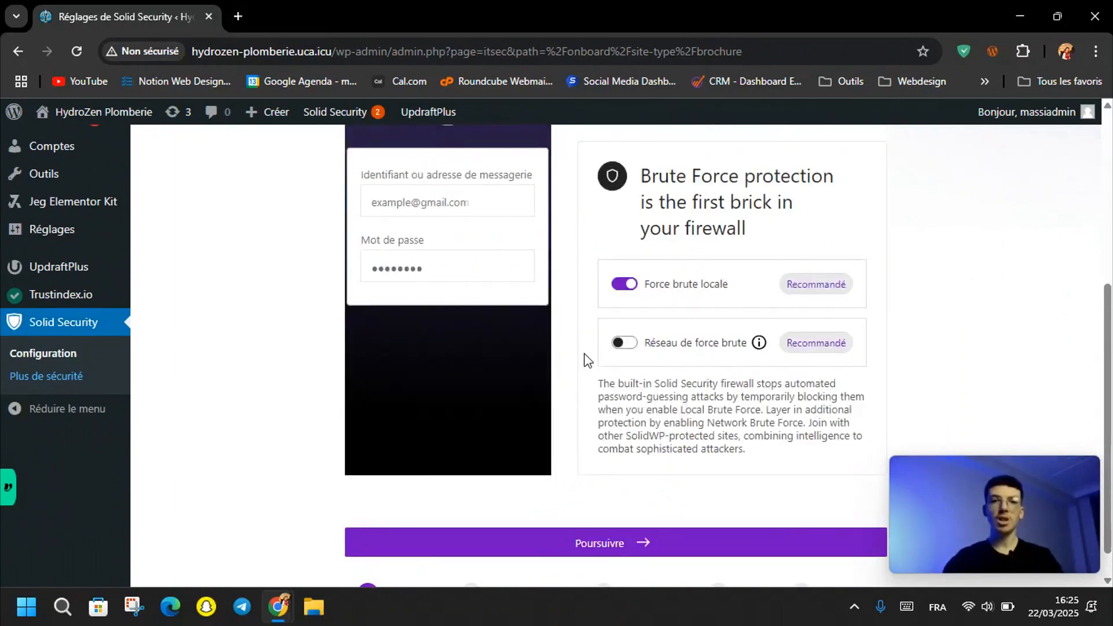
- Review the brute force protection options, keep Force brute locale on and Réseau de force brute off, and continue
{"action": "scroll", "coordinate": [586, 361], "scroll_direction": "up", "scroll_amount": 5}
{"action": "scroll", "coordinate": [585, 361], "scroll_direction": "down", "scroll_amount": 3}
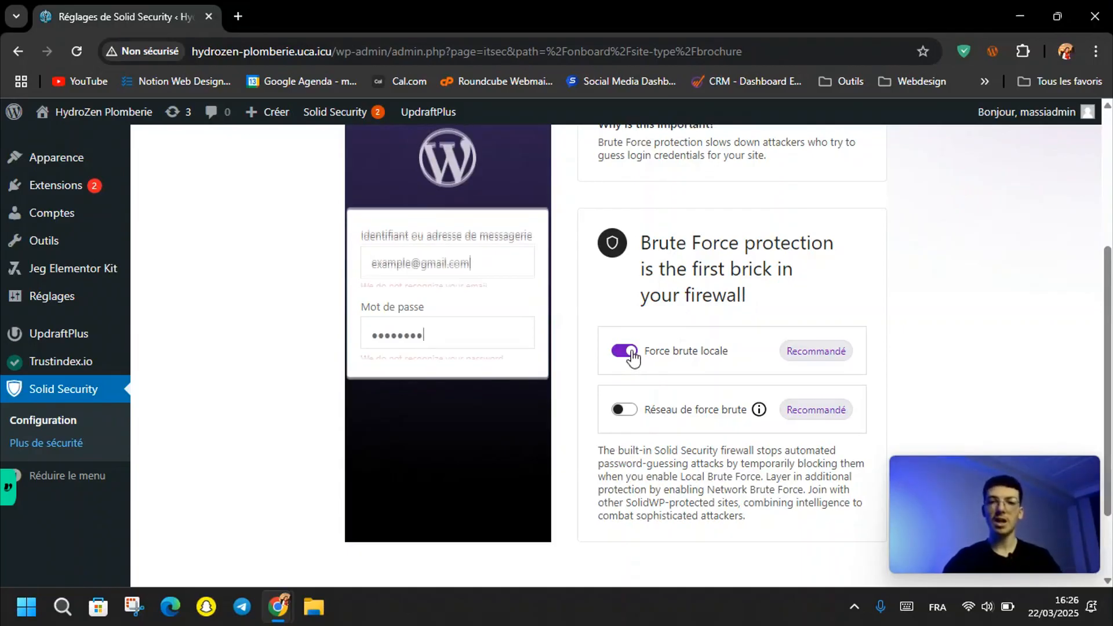
{"action": "scroll", "coordinate": [634, 359], "scroll_direction": "down", "scroll_amount": 2}
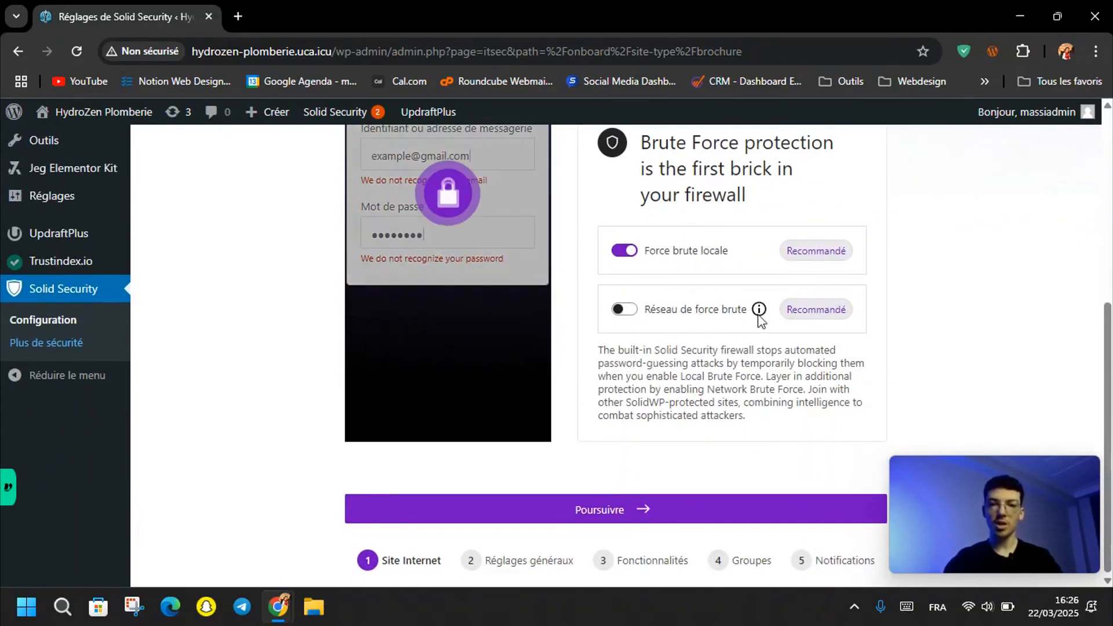
{"action": "mouse_move", "coordinate": [760, 312]}
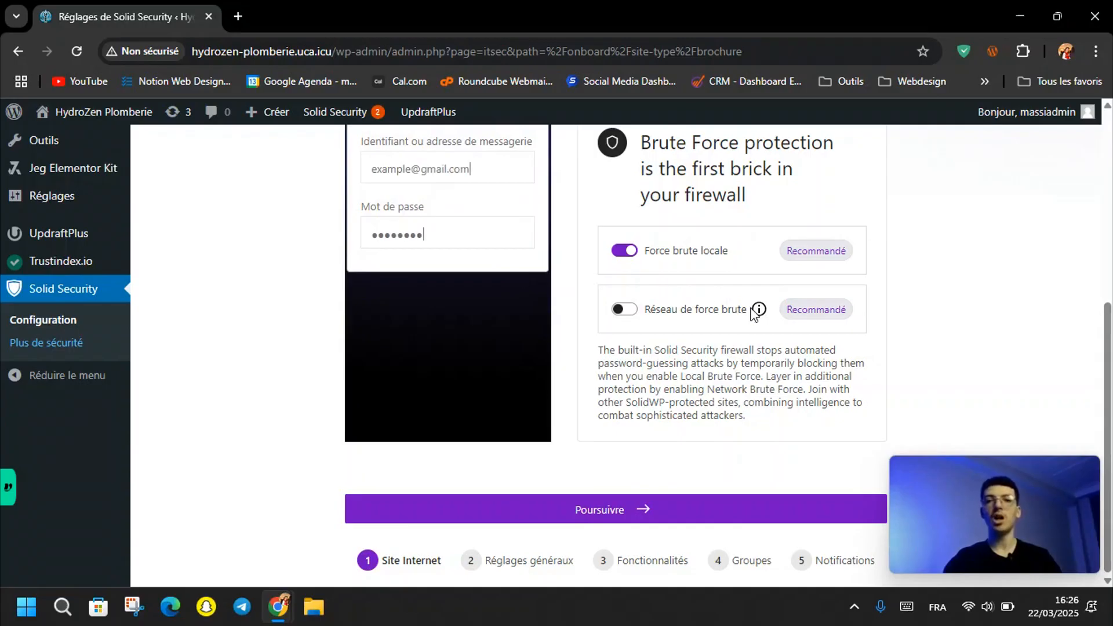
{"action": "scroll", "coordinate": [693, 277], "scroll_direction": "up", "scroll_amount": 2}
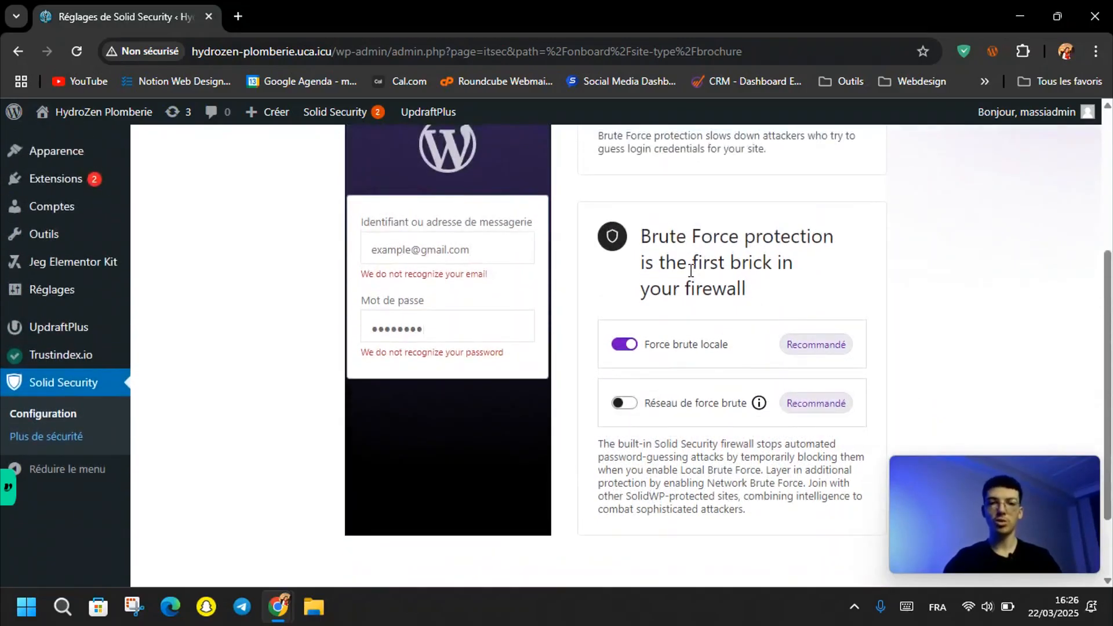
{"action": "scroll", "coordinate": [690, 270], "scroll_direction": "down", "scroll_amount": 2}
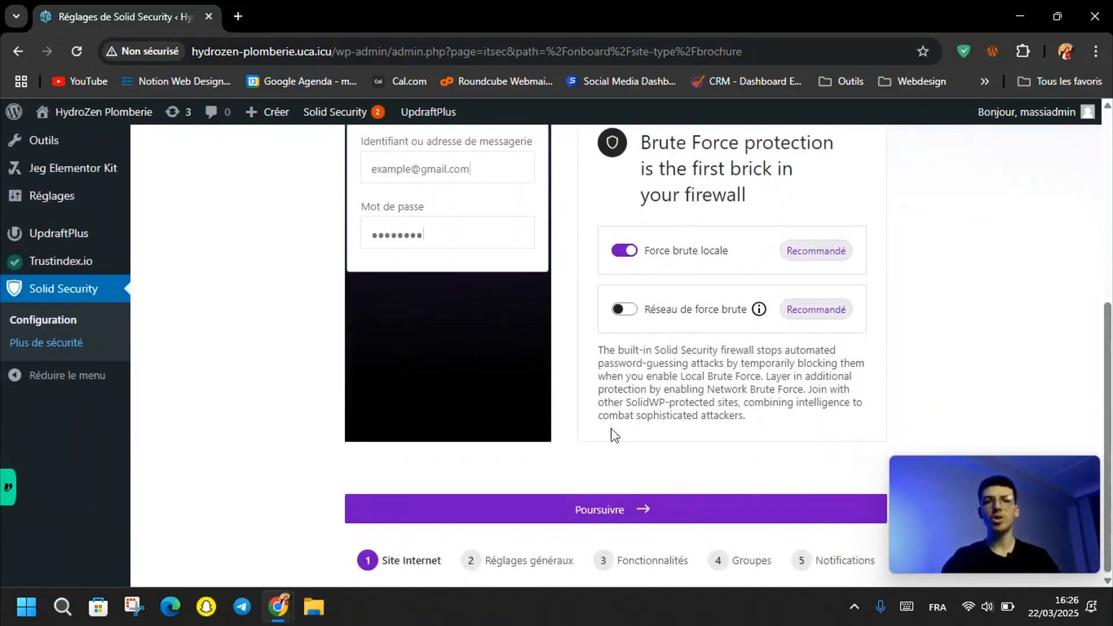
{"action": "left_click", "coordinate": [617, 513]}
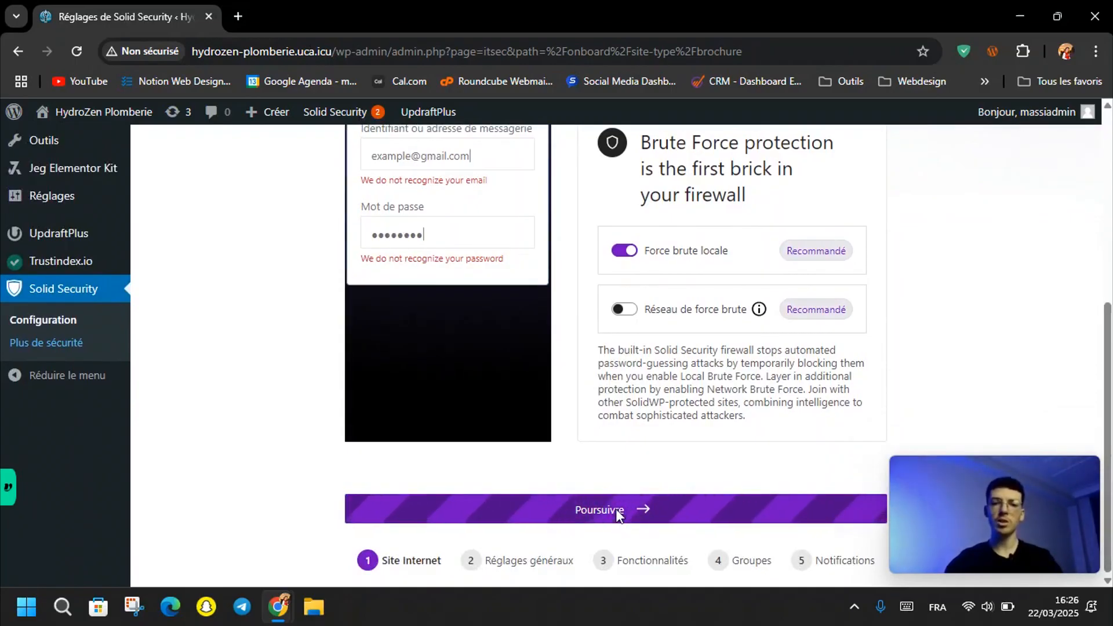
- Keep complex passwords required and compromised passwords refused for editor capabilities and greater, and continue the setup
{"action": "scroll", "coordinate": [699, 330], "scroll_direction": "up", "scroll_amount": 1}
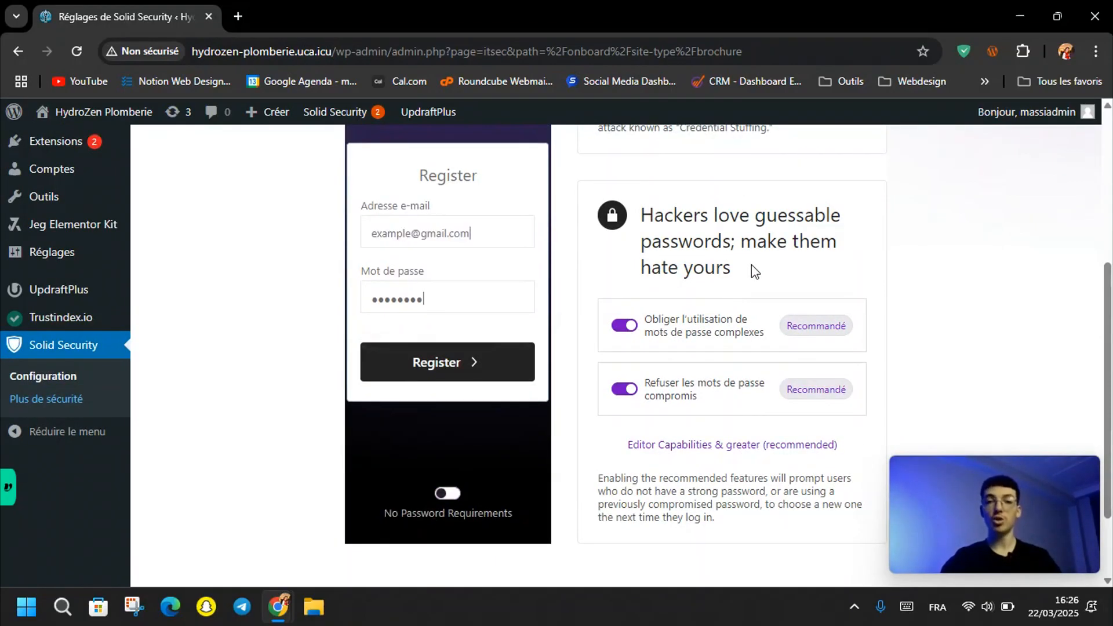
{"action": "scroll", "coordinate": [751, 265], "scroll_direction": "up", "scroll_amount": 1}
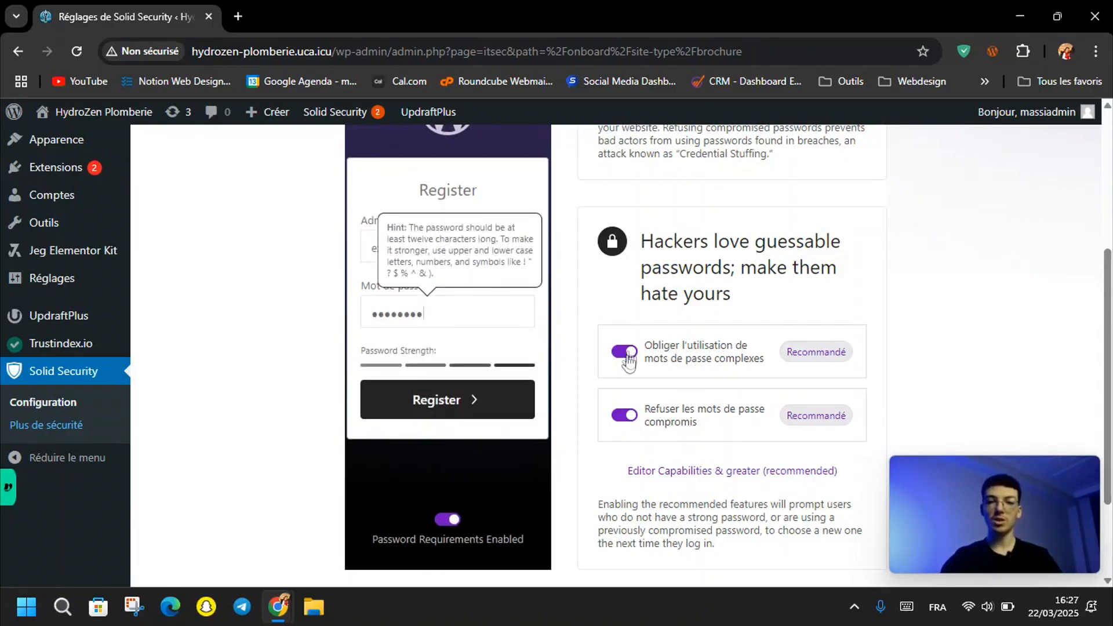
{"action": "scroll", "coordinate": [649, 363], "scroll_direction": "down", "scroll_amount": 2}
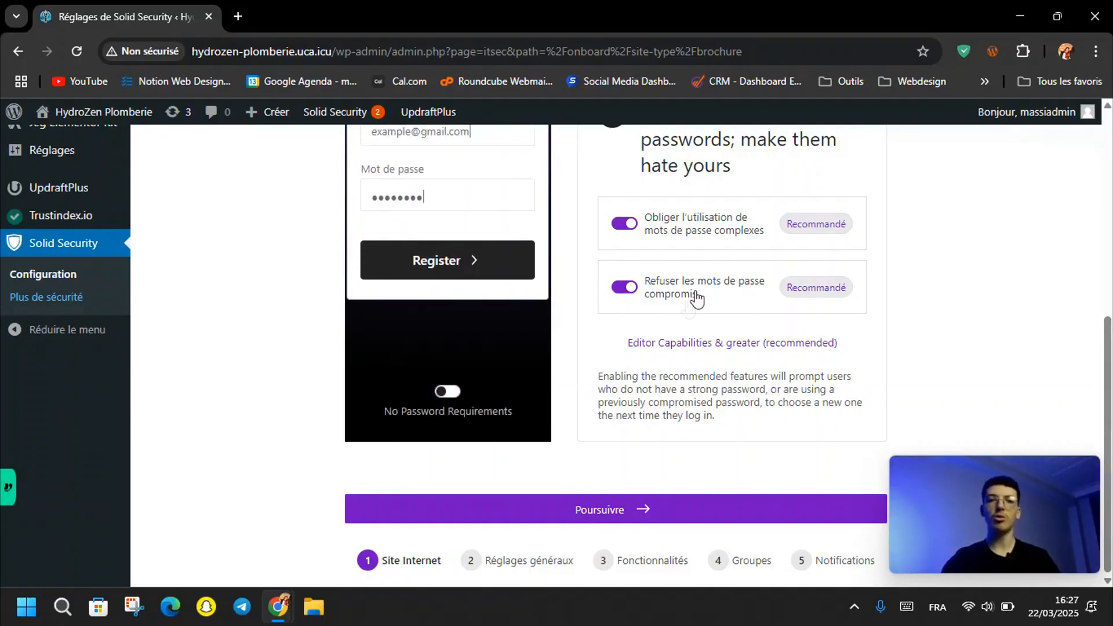
{"action": "left_click", "coordinate": [582, 508]}
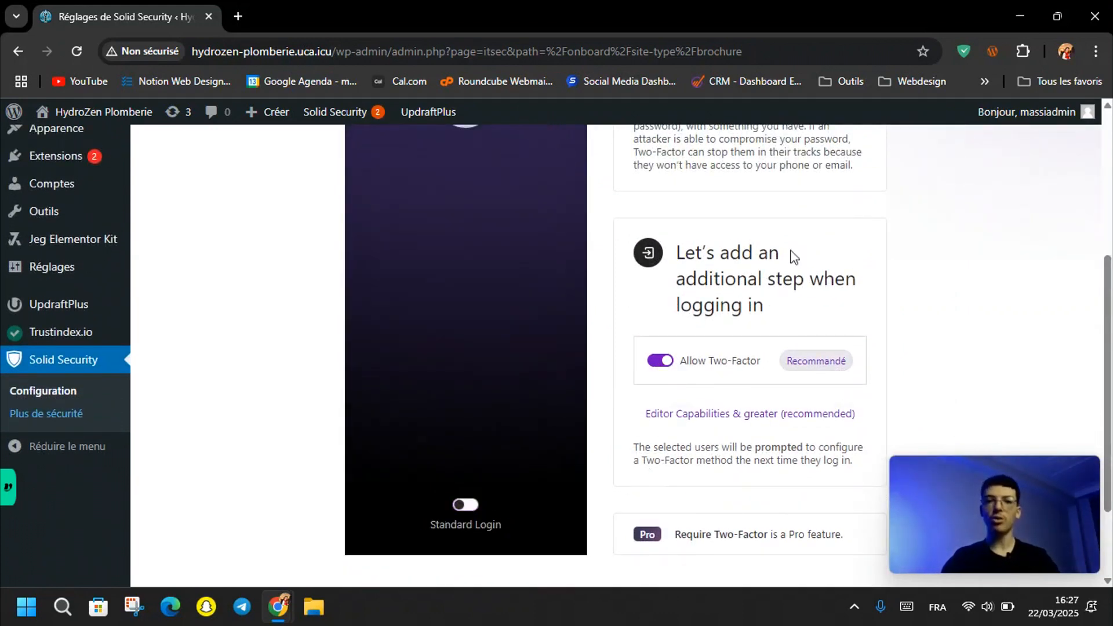
- Keep Allow Two-Factor enabled for editor capabilities and greater, and continue to the site owner question
{"action": "scroll", "coordinate": [795, 257], "scroll_direction": "up", "scroll_amount": 1}
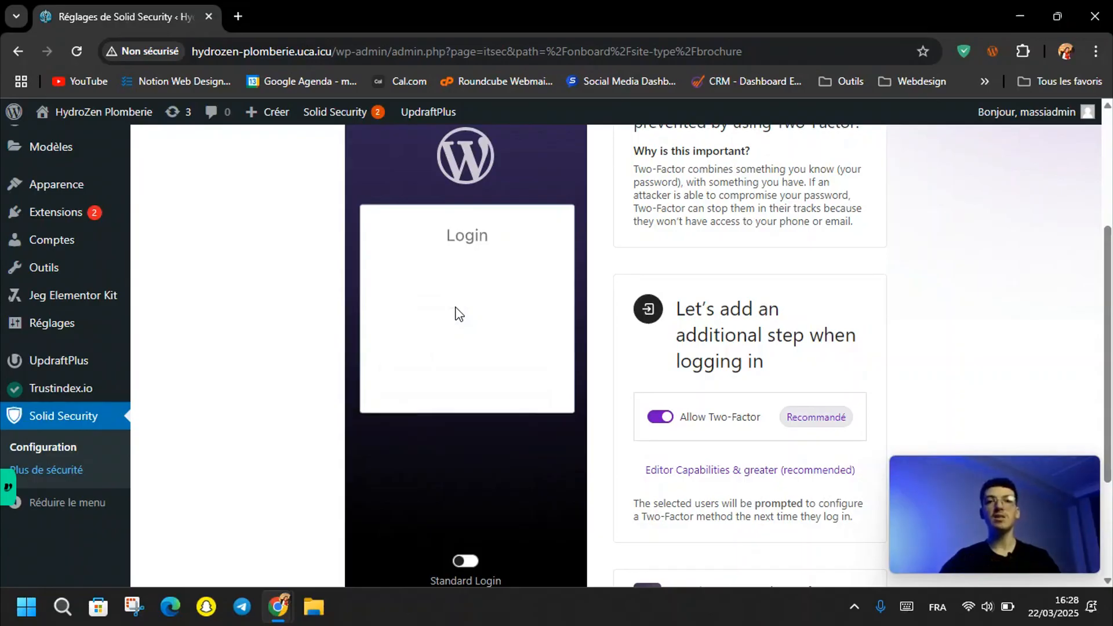
{"action": "scroll", "coordinate": [455, 307], "scroll_direction": "down", "scroll_amount": 3}
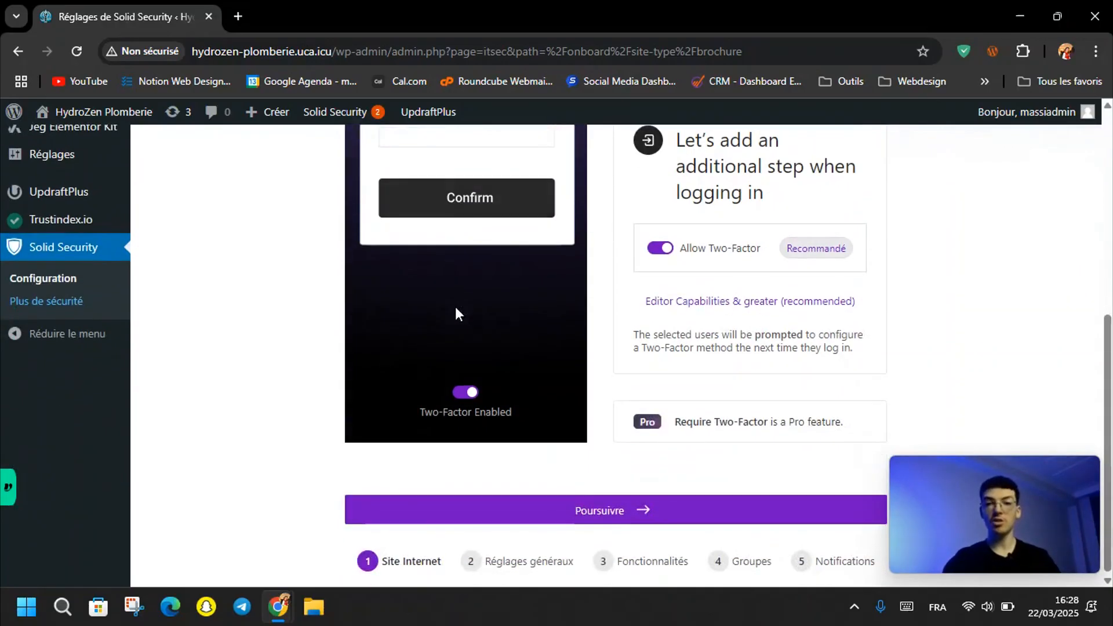
{"action": "left_click", "coordinate": [584, 515]}
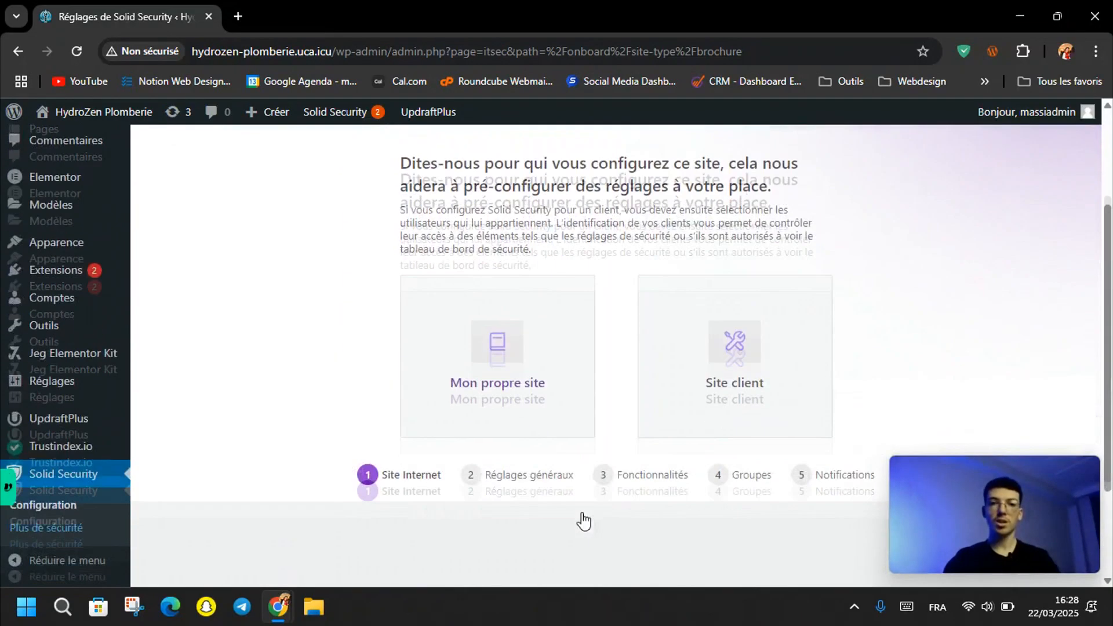
- Identify the site as Mon propre site and activate the Pro security check before continuing to the general settings
{"action": "left_click", "coordinate": [476, 383]}
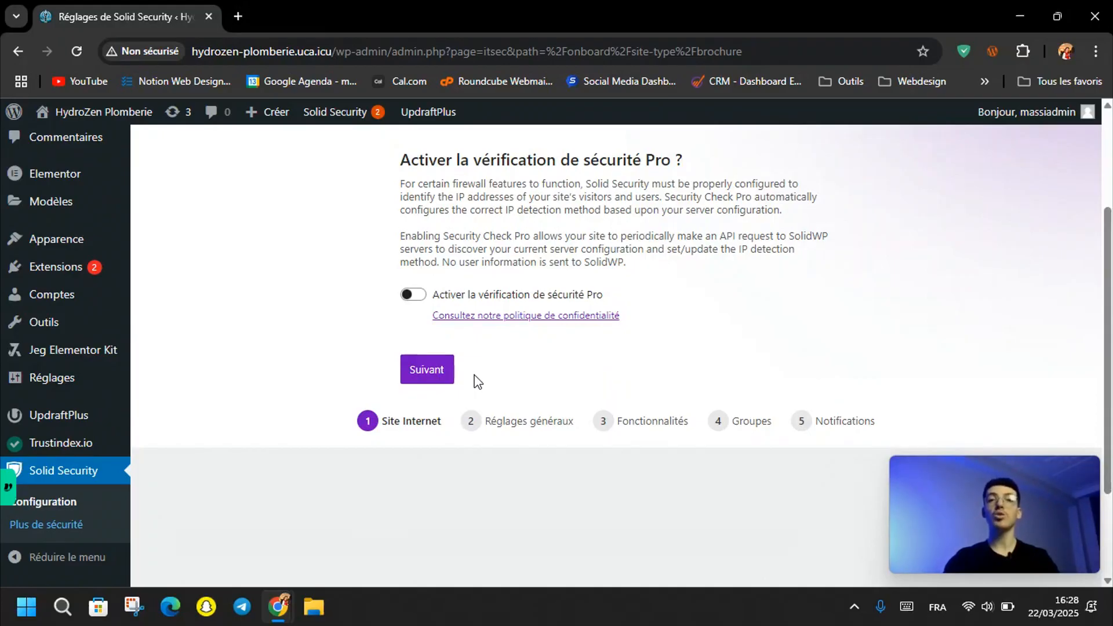
{"action": "scroll", "coordinate": [474, 375], "scroll_direction": "up", "scroll_amount": 1}
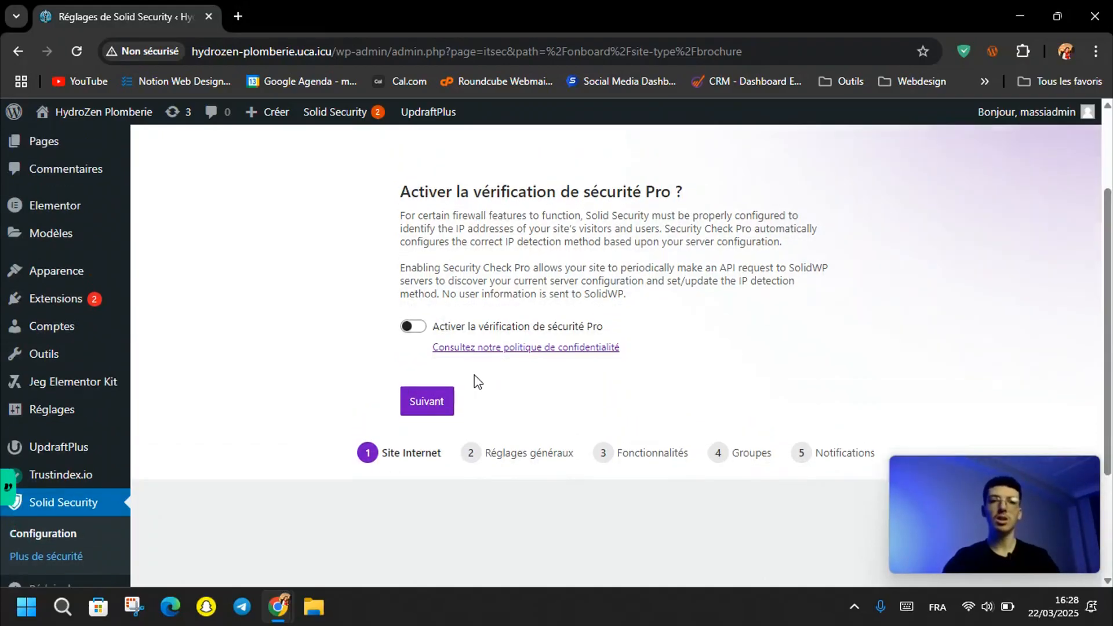
{"action": "scroll", "coordinate": [499, 215], "scroll_direction": "up", "scroll_amount": 3}
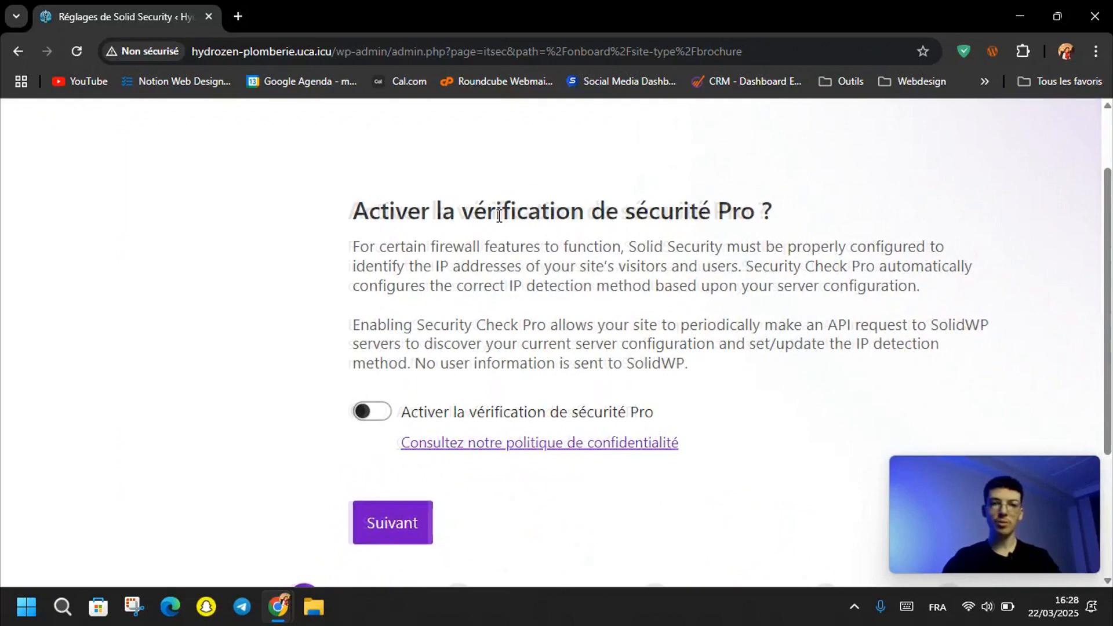
{"action": "scroll", "coordinate": [502, 211], "scroll_direction": "down", "scroll_amount": 1}
{"action": "left_click", "coordinate": [277, 325]}
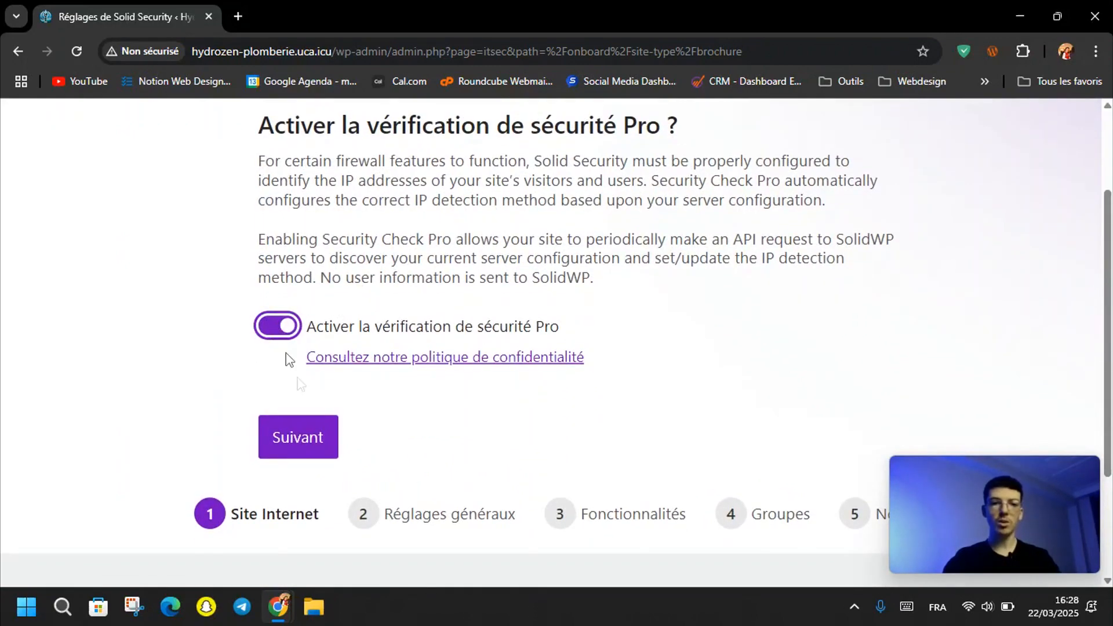
{"action": "left_click", "coordinate": [308, 439]}
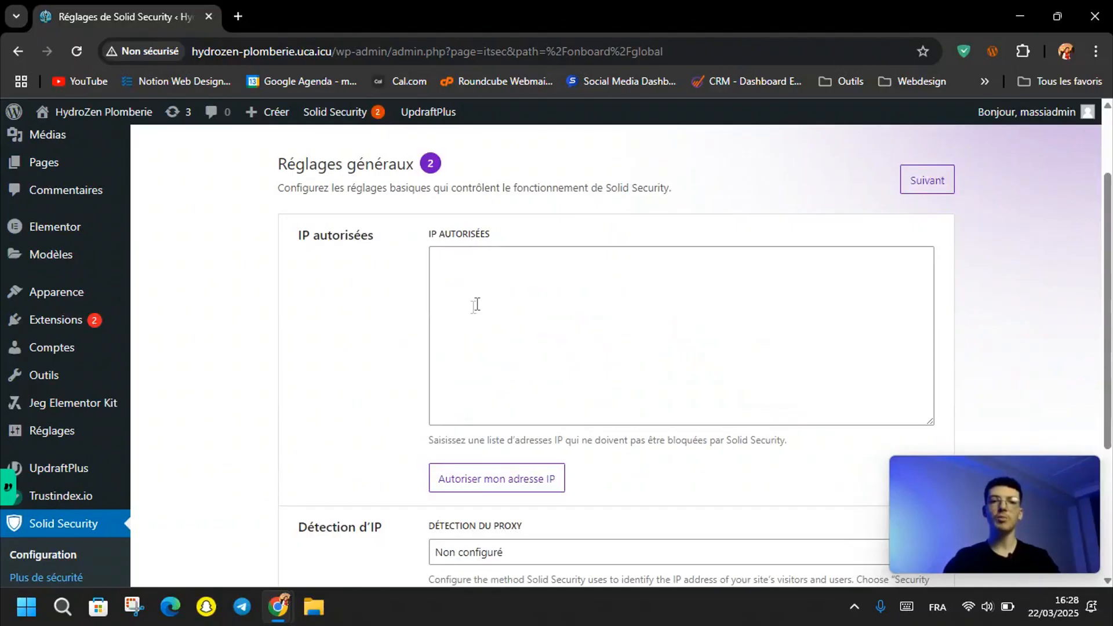
- Add the current computer's IP address to the authorized IPs and continue to the Fonctionnalités stage
{"action": "left_click", "coordinate": [487, 320]}
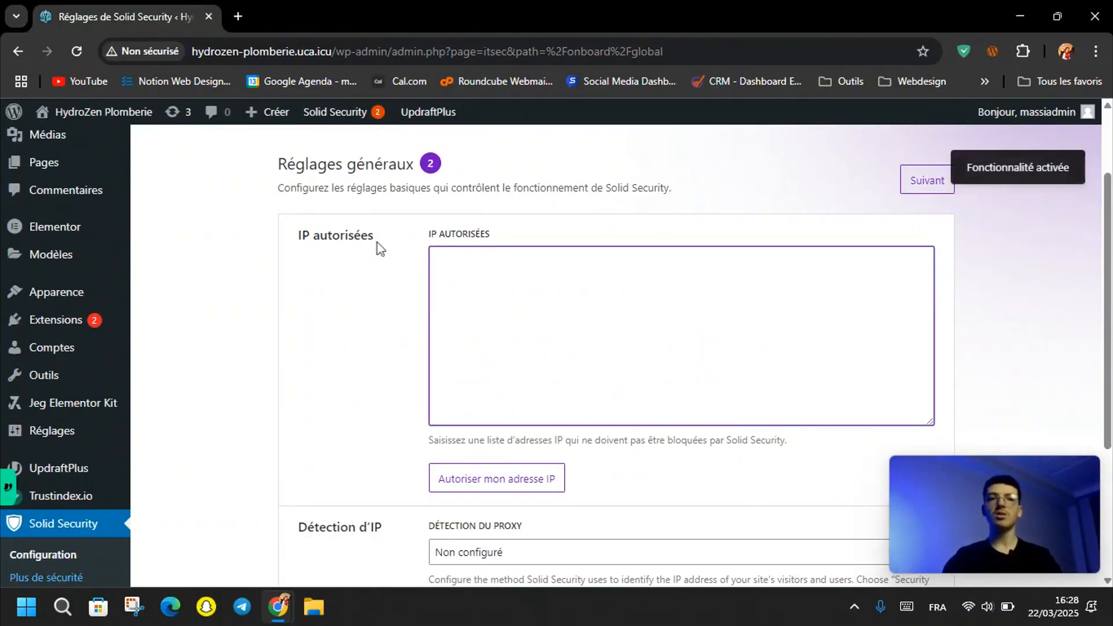
{"action": "left_click", "coordinate": [498, 473]}
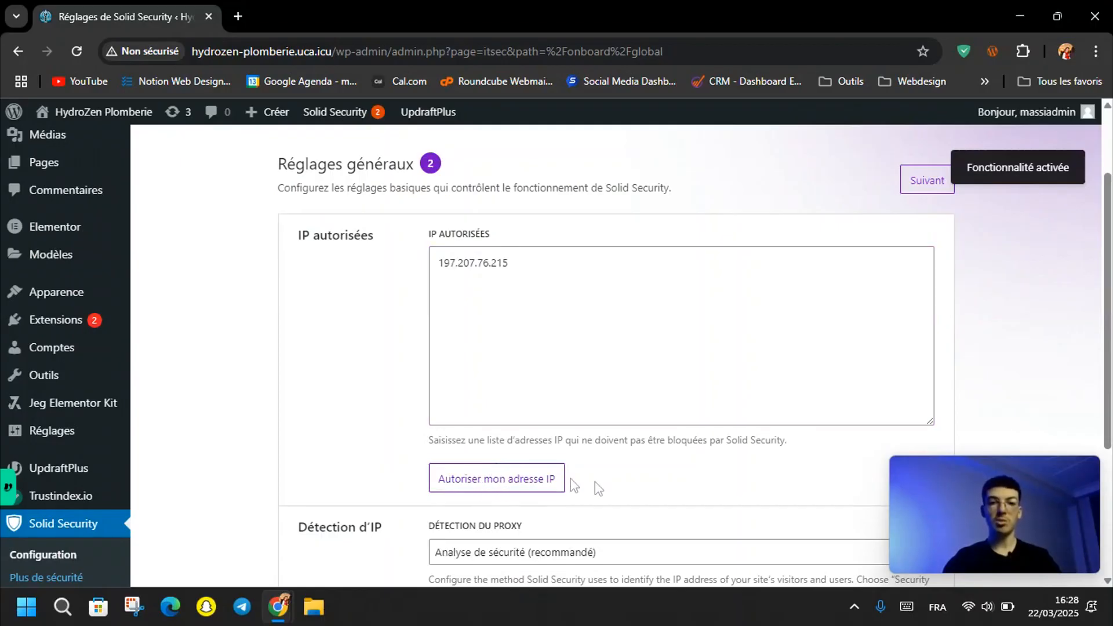
{"action": "scroll", "coordinate": [658, 516], "scroll_direction": "down", "scroll_amount": 1}
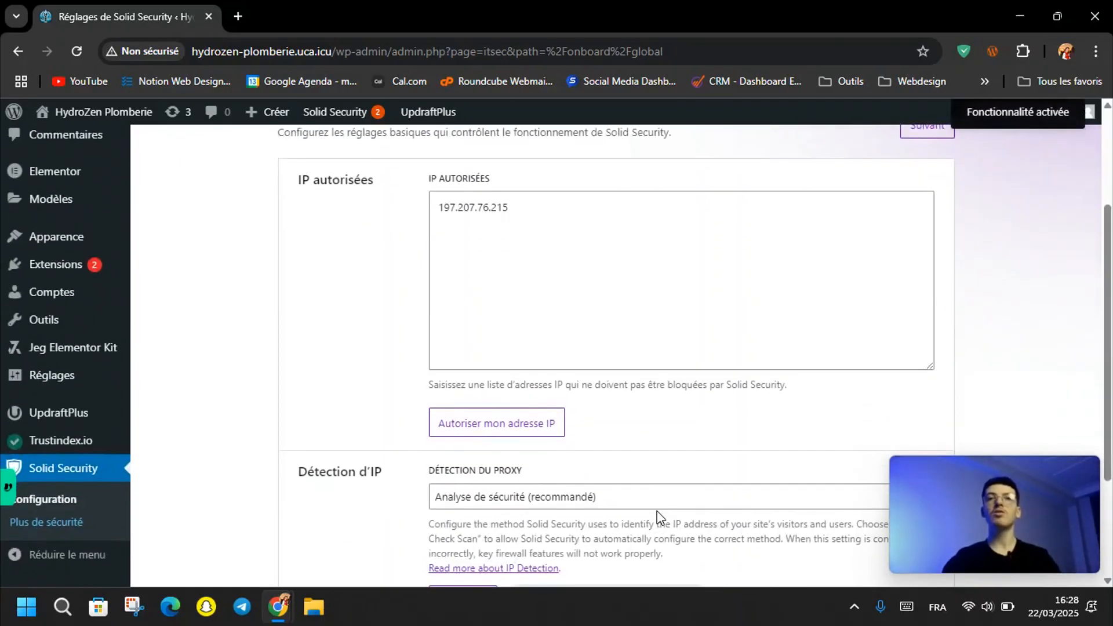
{"action": "scroll", "coordinate": [658, 516], "scroll_direction": "down", "scroll_amount": 3}
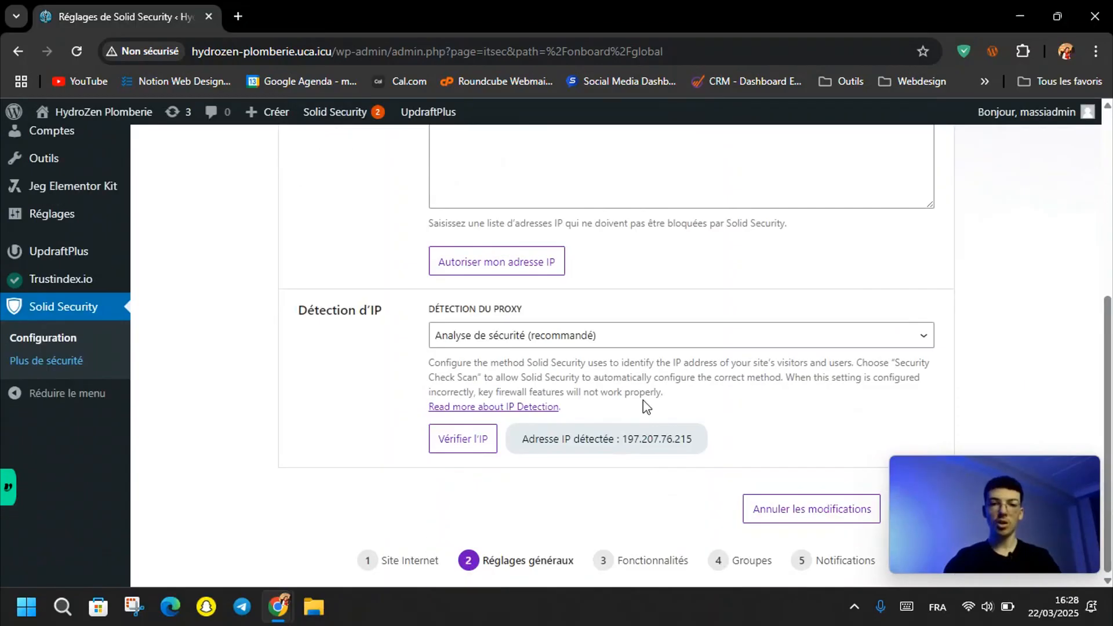
{"action": "left_click_drag", "start_coordinate": [977, 472], "coordinate": [88, 475]}
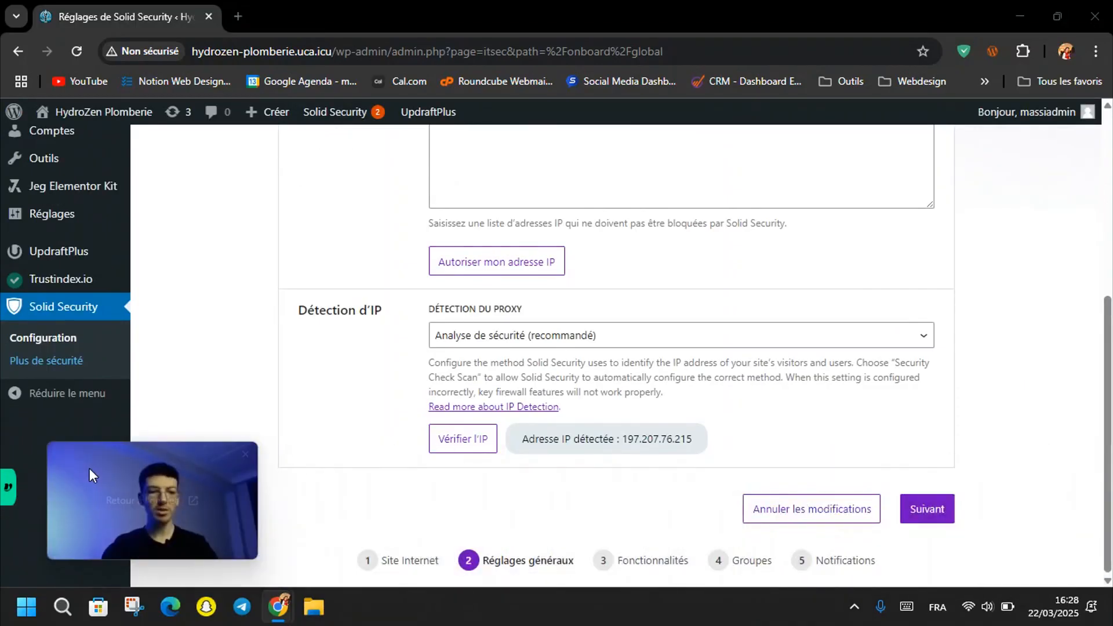
{"action": "left_click", "coordinate": [927, 509]}
{"action": "scroll", "coordinate": [925, 507], "scroll_direction": "up", "scroll_amount": 4}
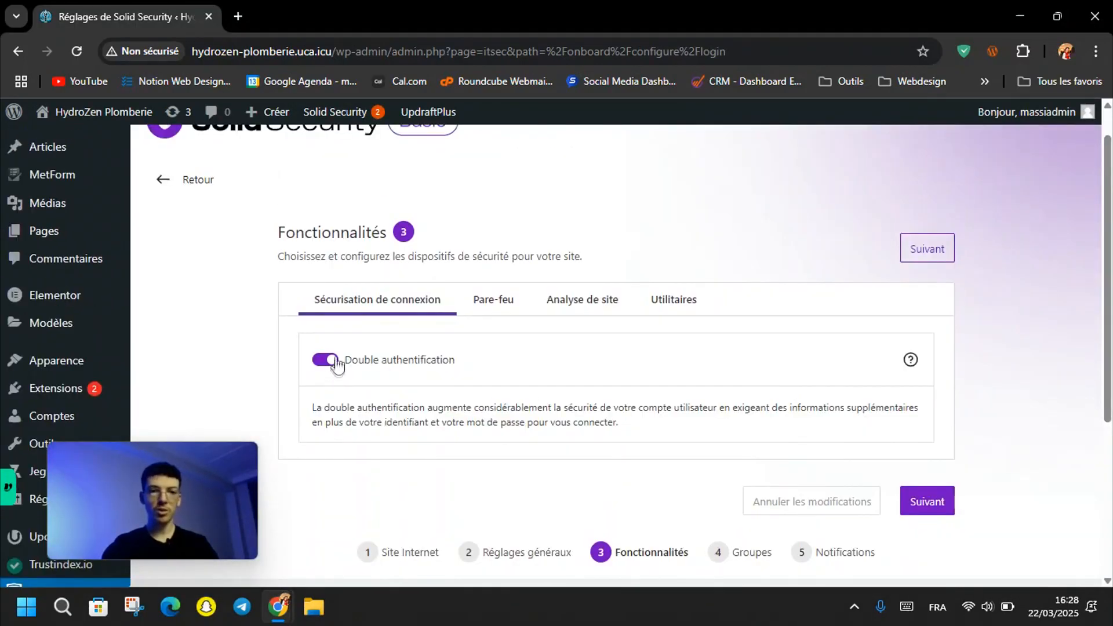
- Keep Double authentification enabled, continue to the Groupes stage, and choose to configure the default user groups
{"action": "left_click", "coordinate": [919, 502]}
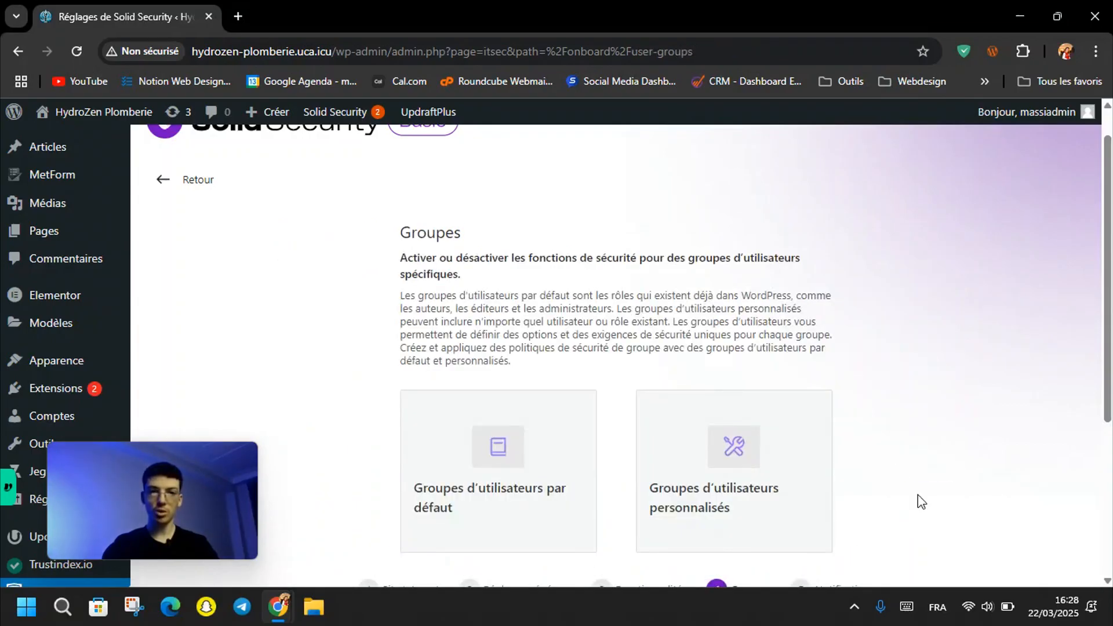
{"action": "scroll", "coordinate": [560, 342], "scroll_direction": "down", "scroll_amount": 3}
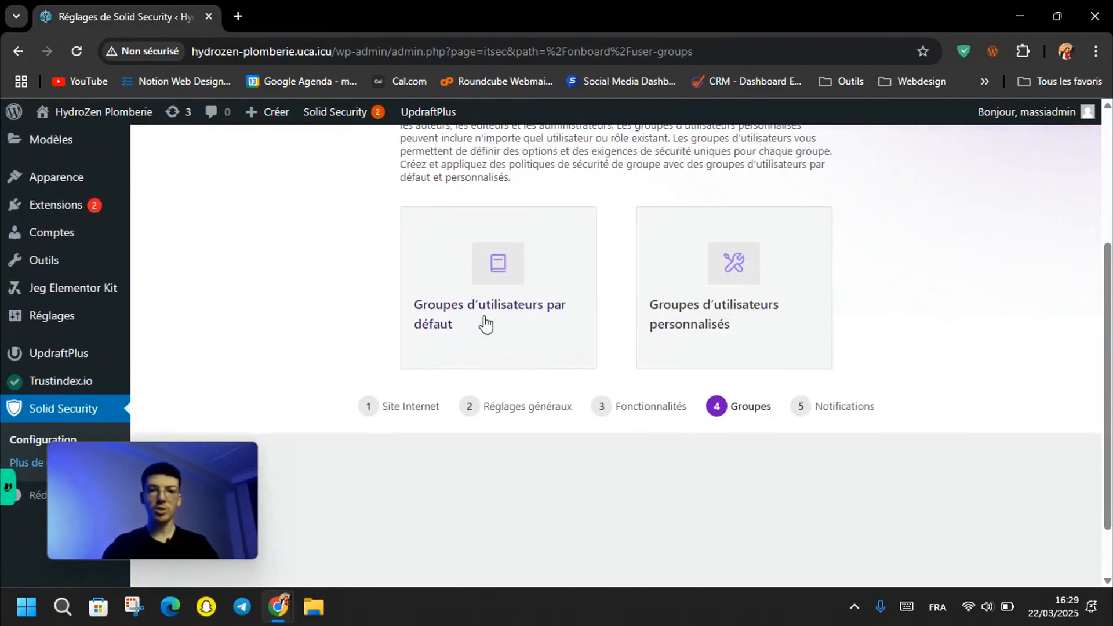
{"action": "scroll", "coordinate": [487, 322], "scroll_direction": "up", "scroll_amount": 3}
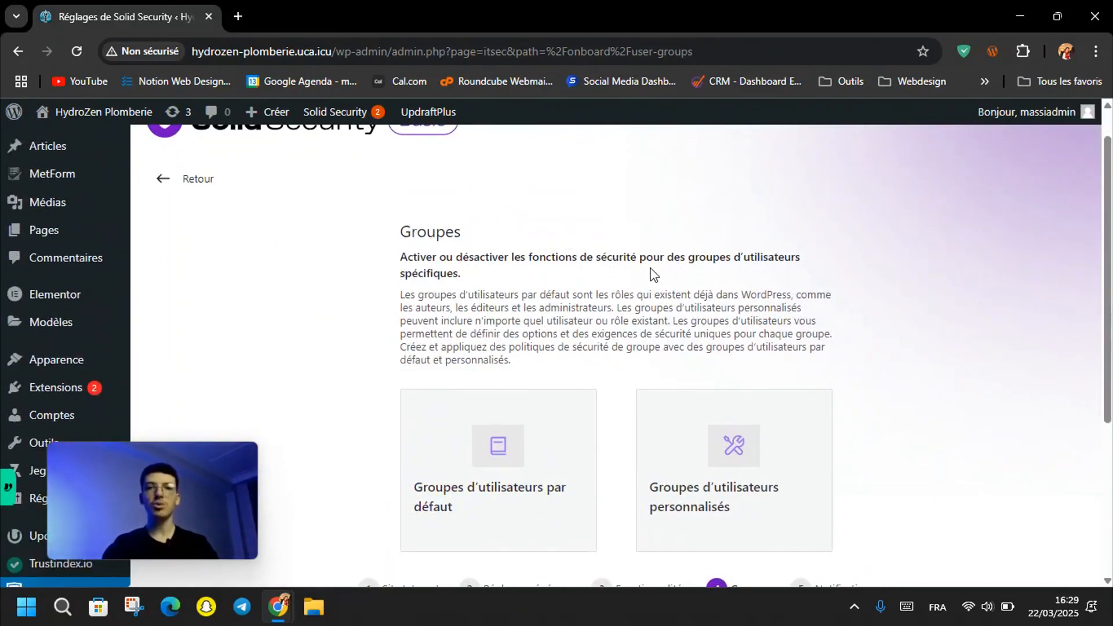
{"action": "scroll", "coordinate": [710, 281], "scroll_direction": "down", "scroll_amount": 3}
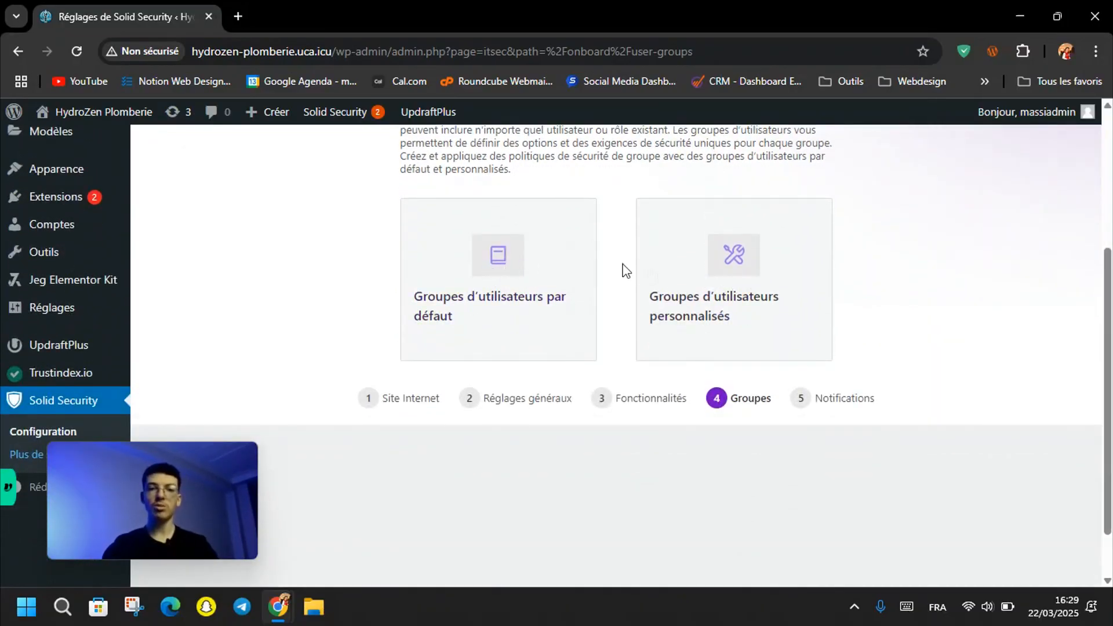
{"action": "scroll", "coordinate": [680, 281], "scroll_direction": "up", "scroll_amount": 3}
{"action": "scroll", "coordinate": [680, 277], "scroll_direction": "down", "scroll_amount": 1}
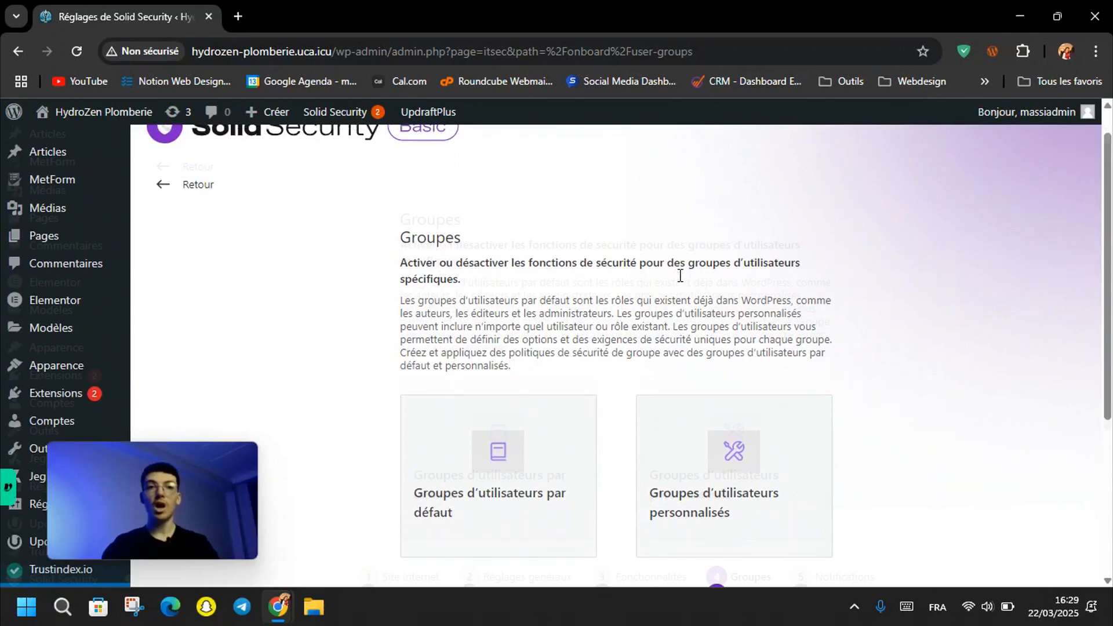
{"action": "scroll", "coordinate": [680, 276], "scroll_direction": "down", "scroll_amount": 1}
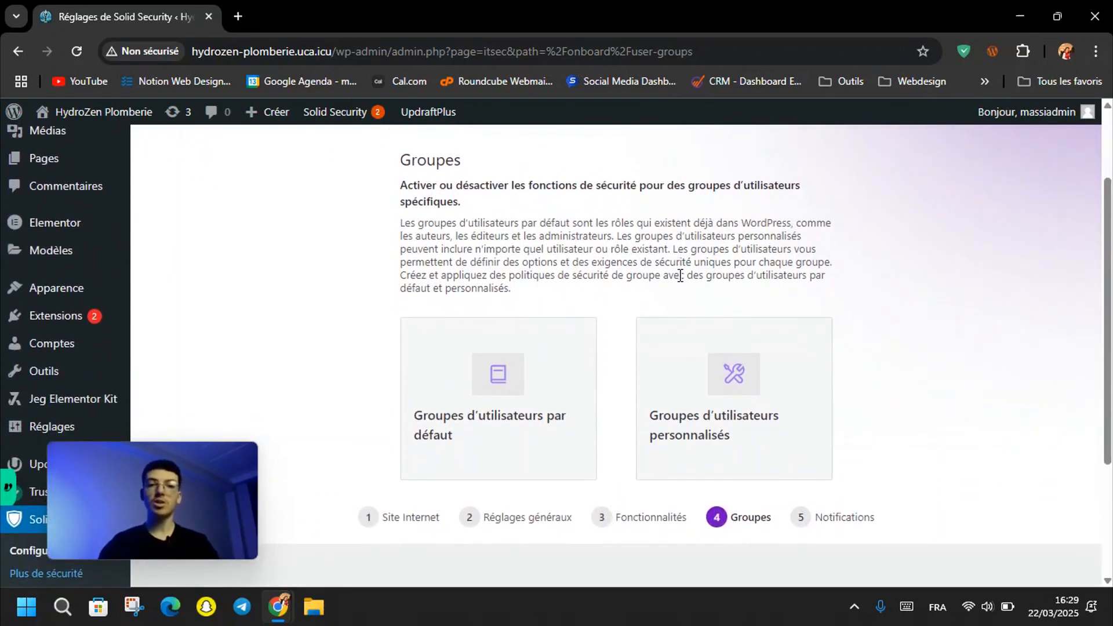
{"action": "left_click", "coordinate": [450, 400]}
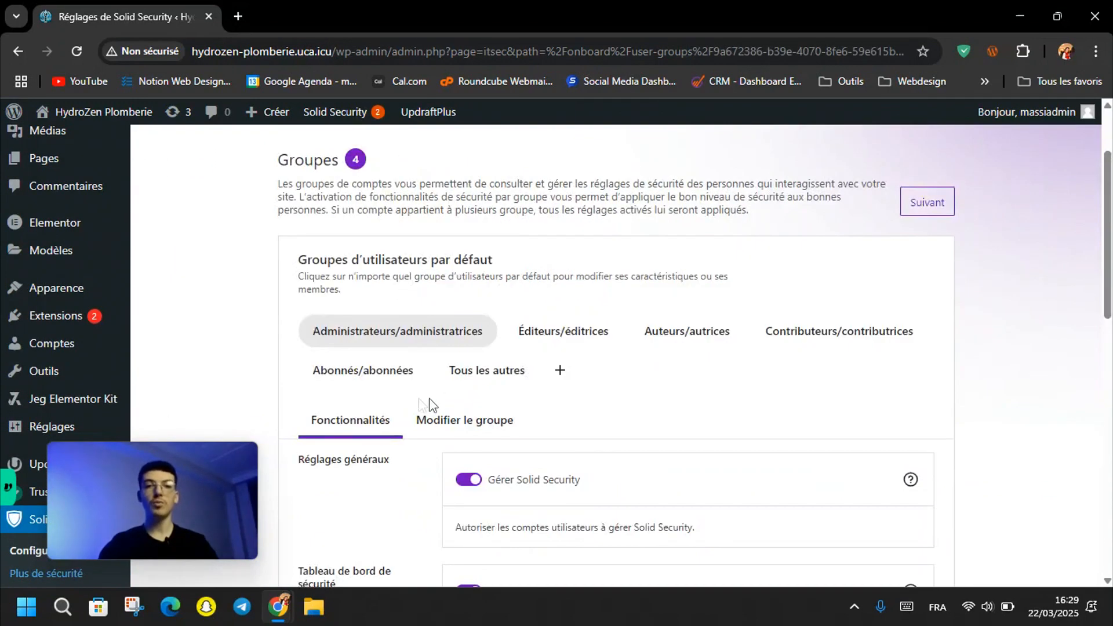
- Accept the existing security features for the Administrateurs/administratrices group and continue to the Notifications stage
{"action": "scroll", "coordinate": [418, 404], "scroll_direction": "down", "scroll_amount": 5}
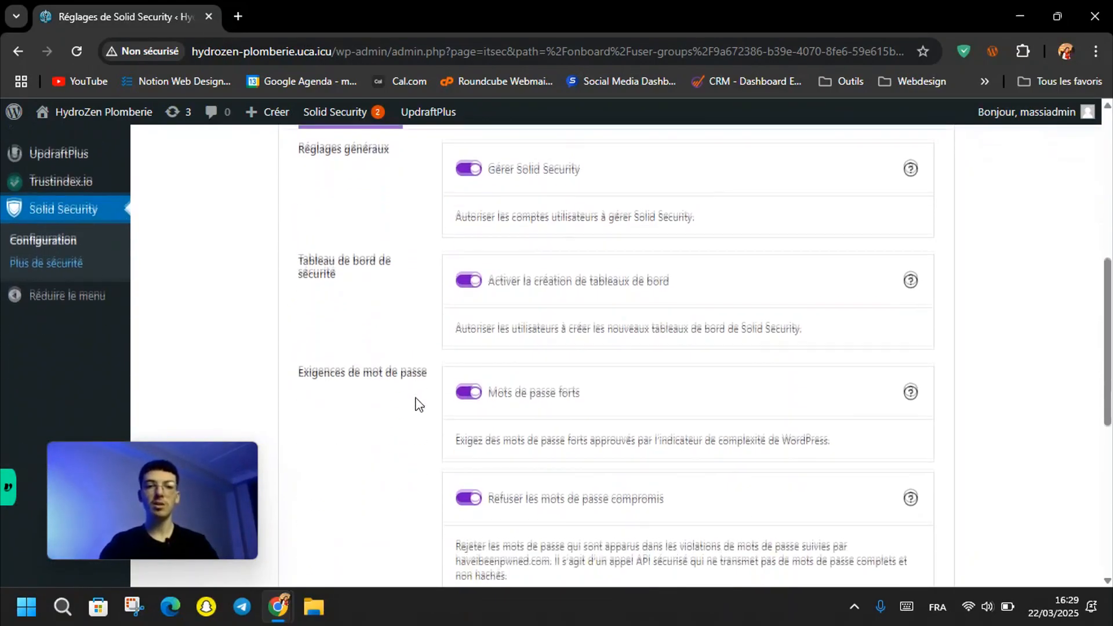
{"action": "scroll", "coordinate": [343, 368], "scroll_direction": "down", "scroll_amount": 9}
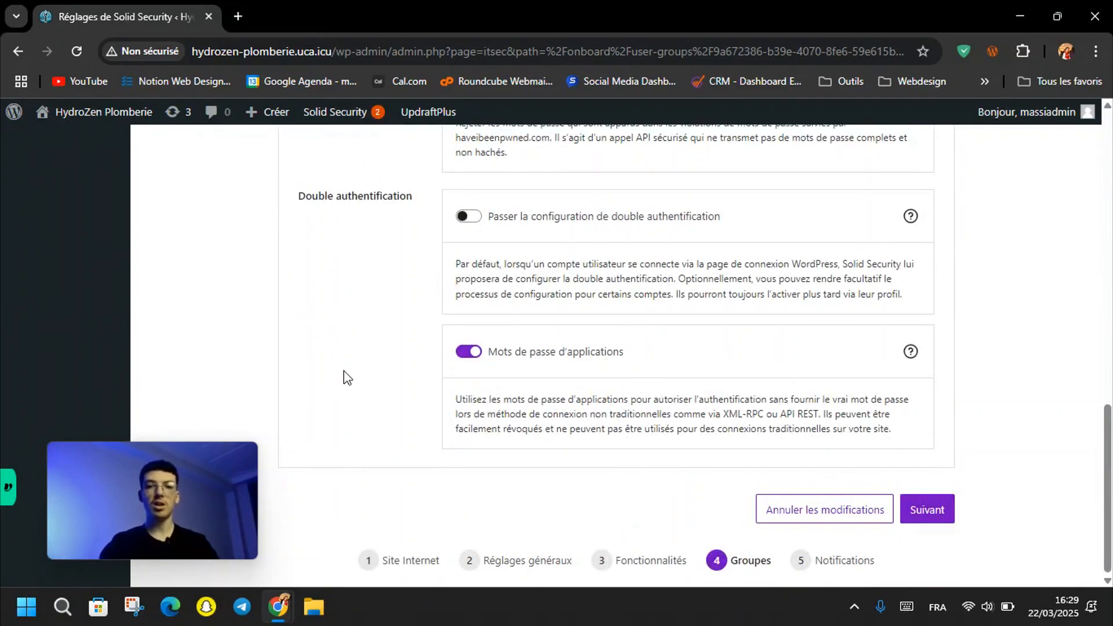
{"action": "left_click", "coordinate": [946, 516]}
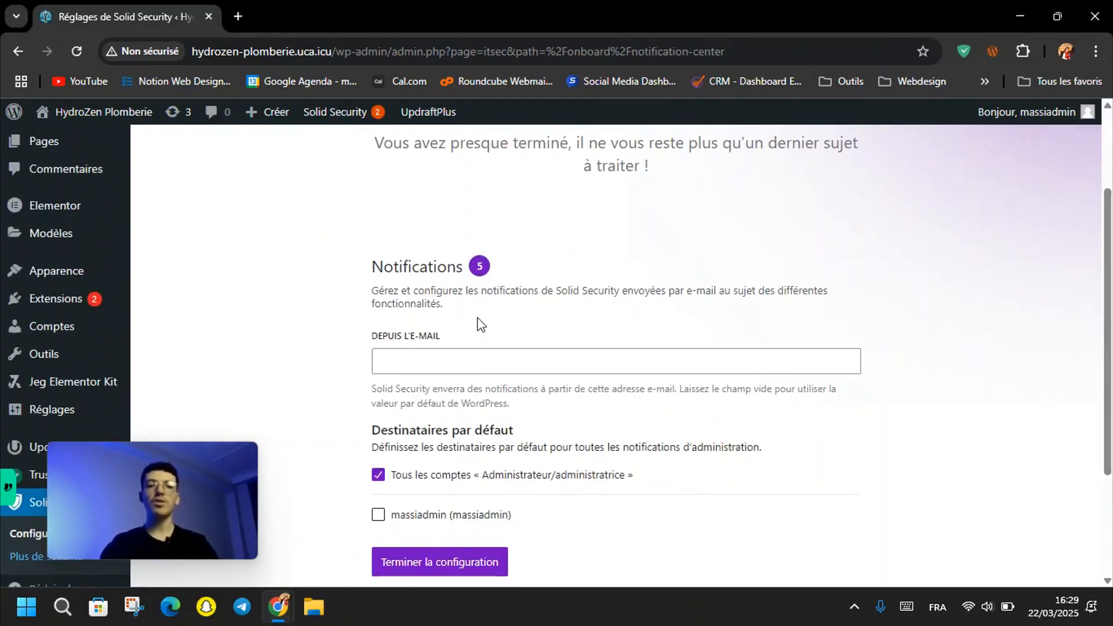
- Make the individual admin account the default notification recipient instead of all administrator accounts, and finish the Solid Security configuration
{"action": "scroll", "coordinate": [481, 324], "scroll_direction": "up", "scroll_amount": 2}
{"action": "scroll", "coordinate": [480, 325], "scroll_direction": "down", "scroll_amount": 2}
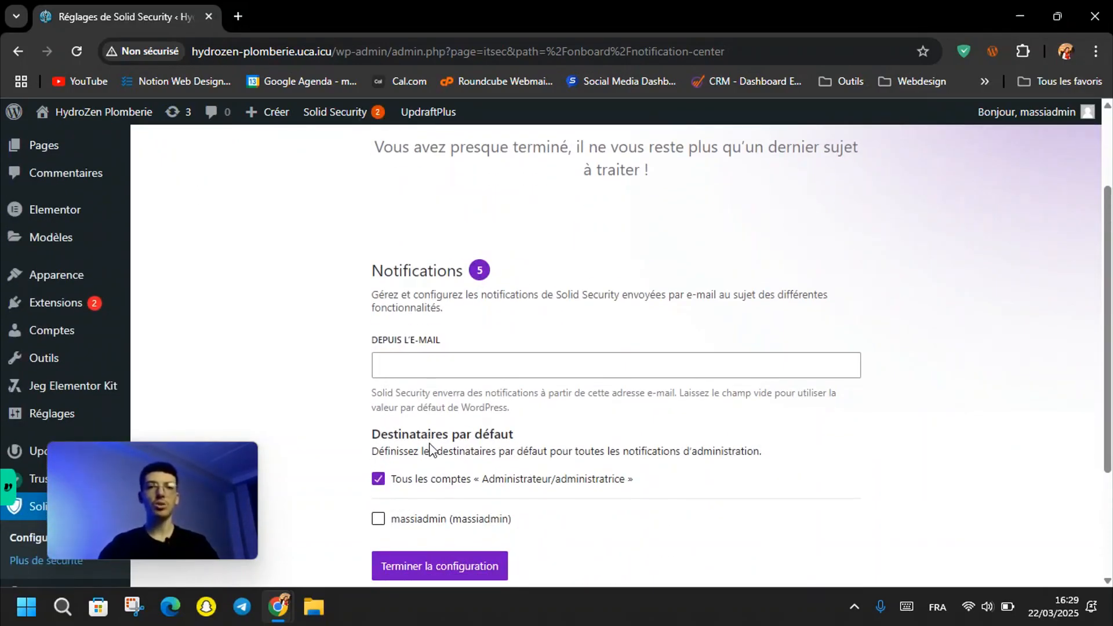
{"action": "scroll", "coordinate": [430, 450], "scroll_direction": "down", "scroll_amount": 1}
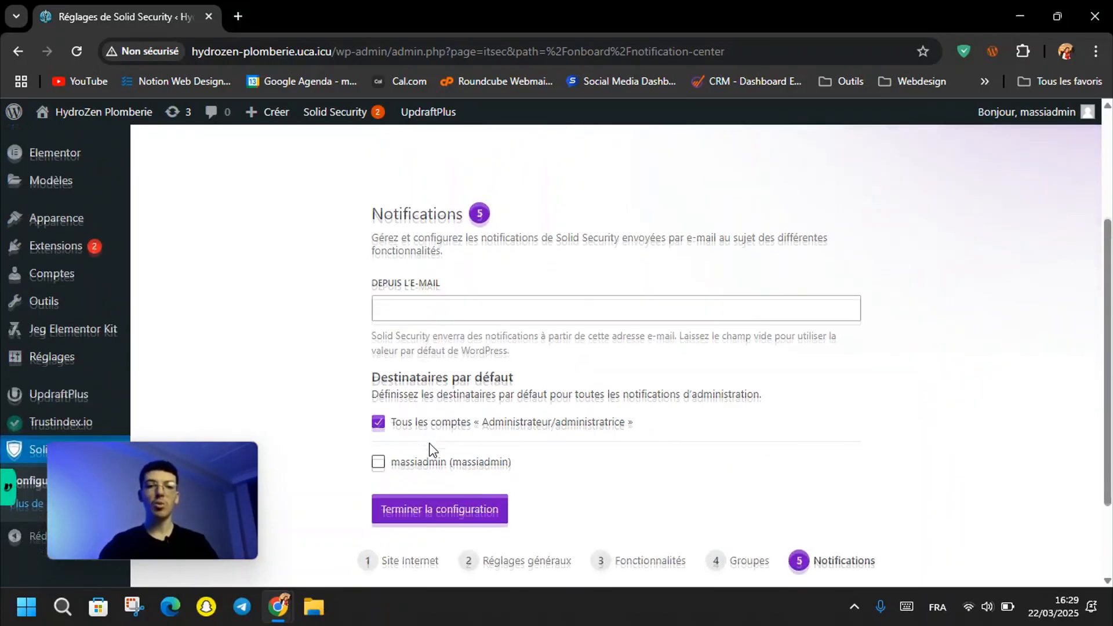
{"action": "left_click", "coordinate": [378, 418]}
{"action": "left_click", "coordinate": [378, 459]}
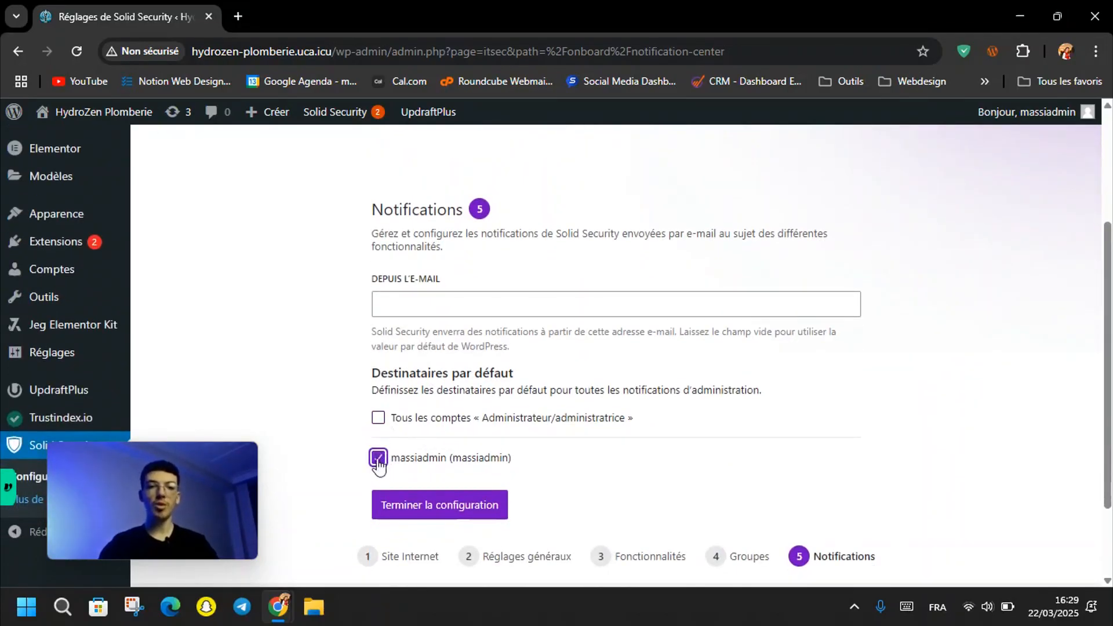
{"action": "left_click", "coordinate": [440, 509]}
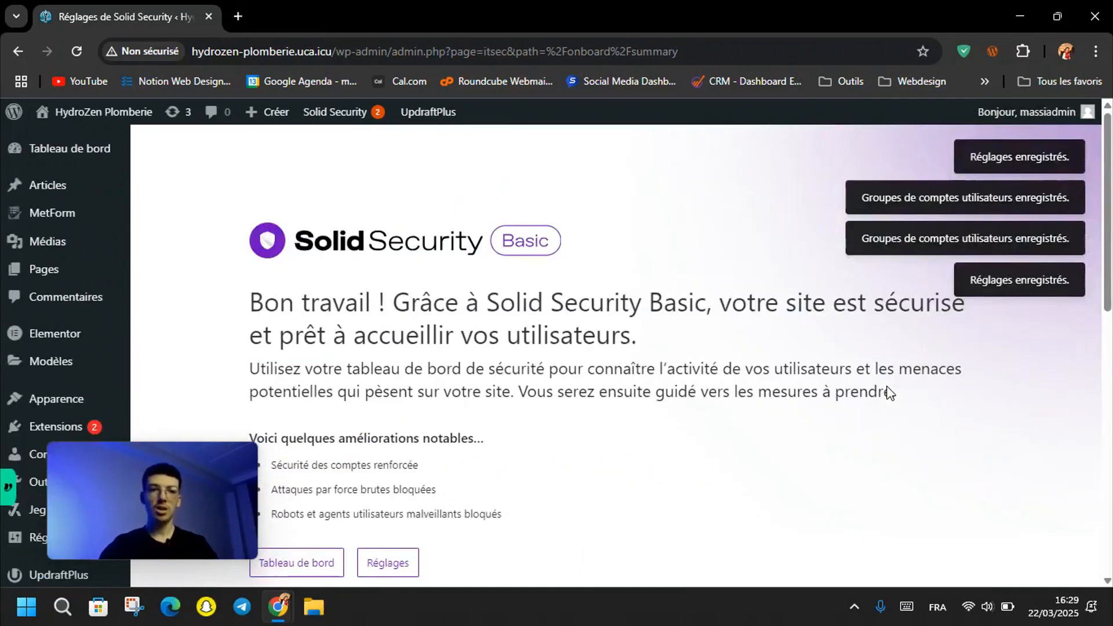
{"action": "scroll", "coordinate": [624, 284], "scroll_direction": "down", "scroll_amount": 2}
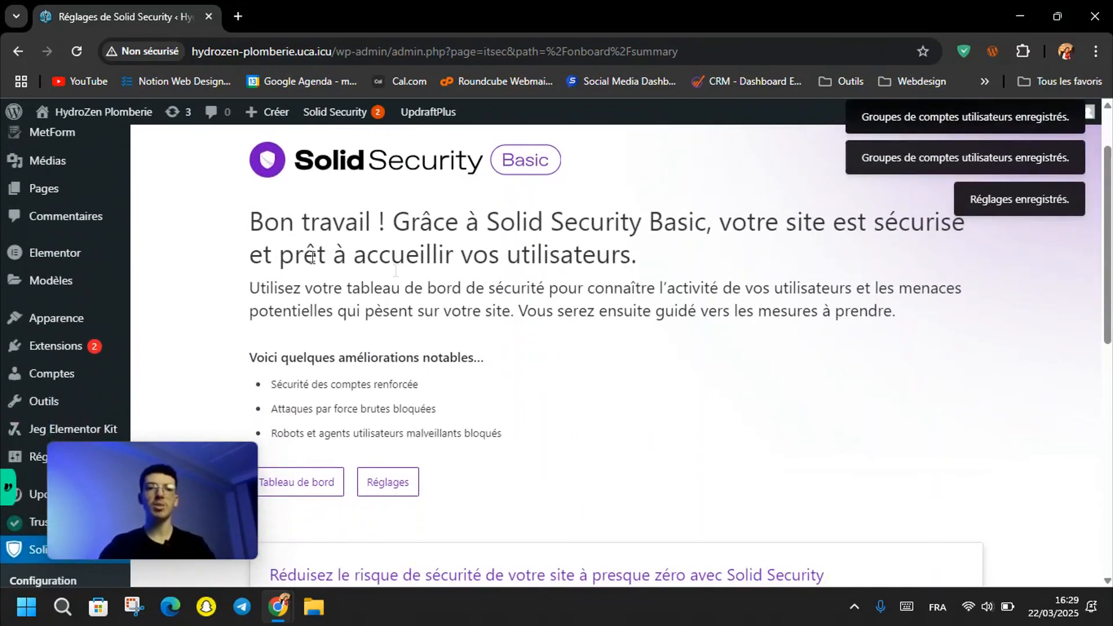
{"action": "scroll", "coordinate": [451, 278], "scroll_direction": "down", "scroll_amount": 4}
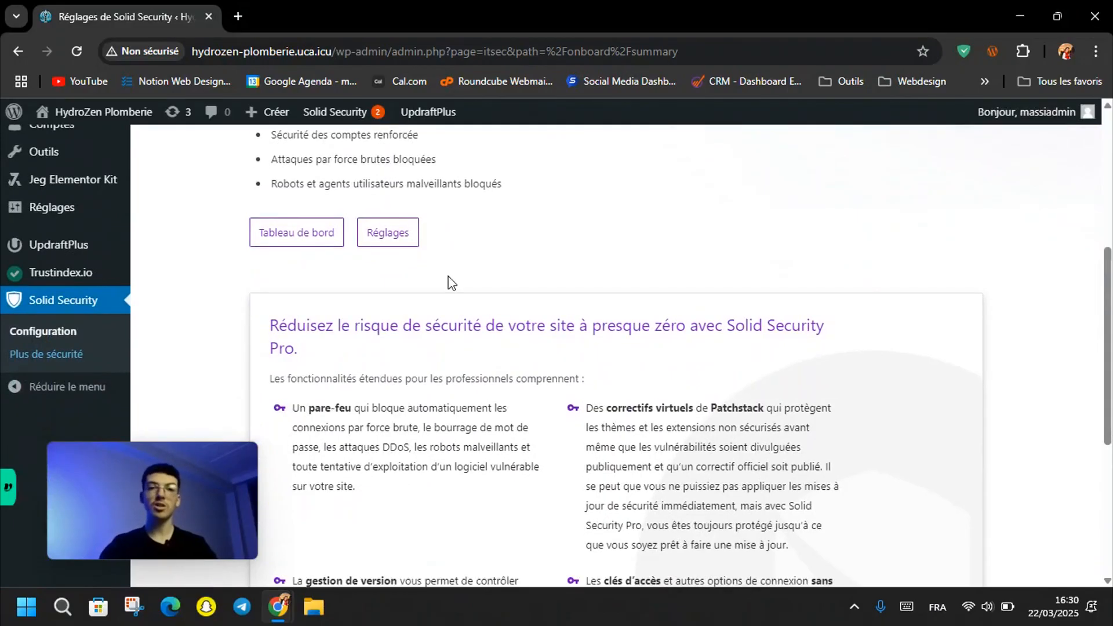
{"action": "scroll", "coordinate": [451, 283], "scroll_direction": "up", "scroll_amount": 2}
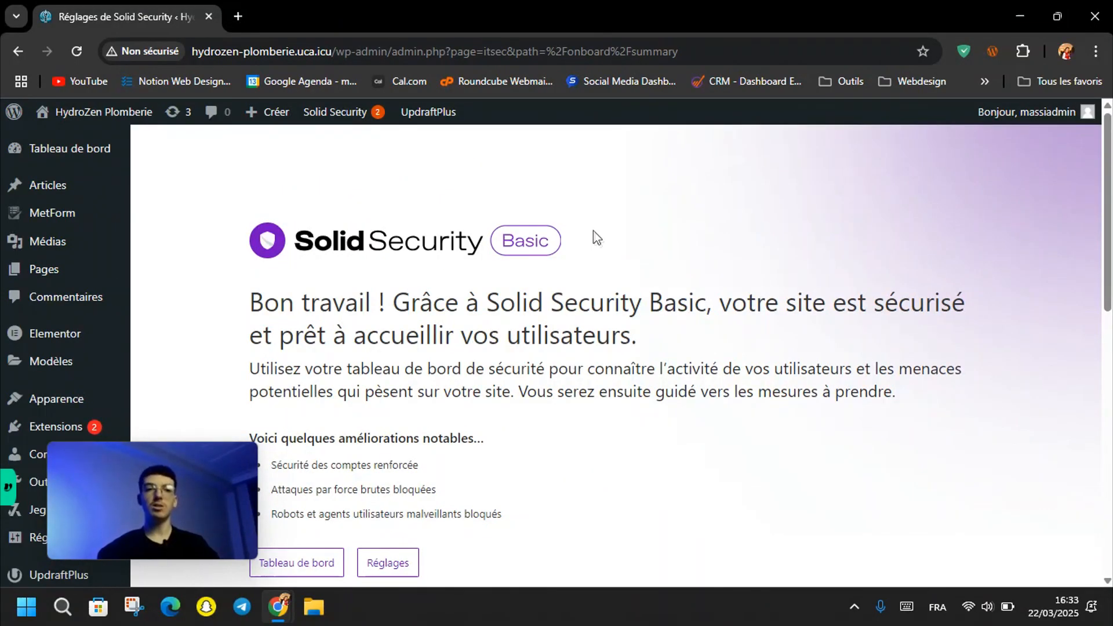
- Uncover the admin menu by moving the floating video window, open the installed extensions, and update Elementor to version 3.28.0
{"action": "mouse_move", "coordinate": [198, 445]}
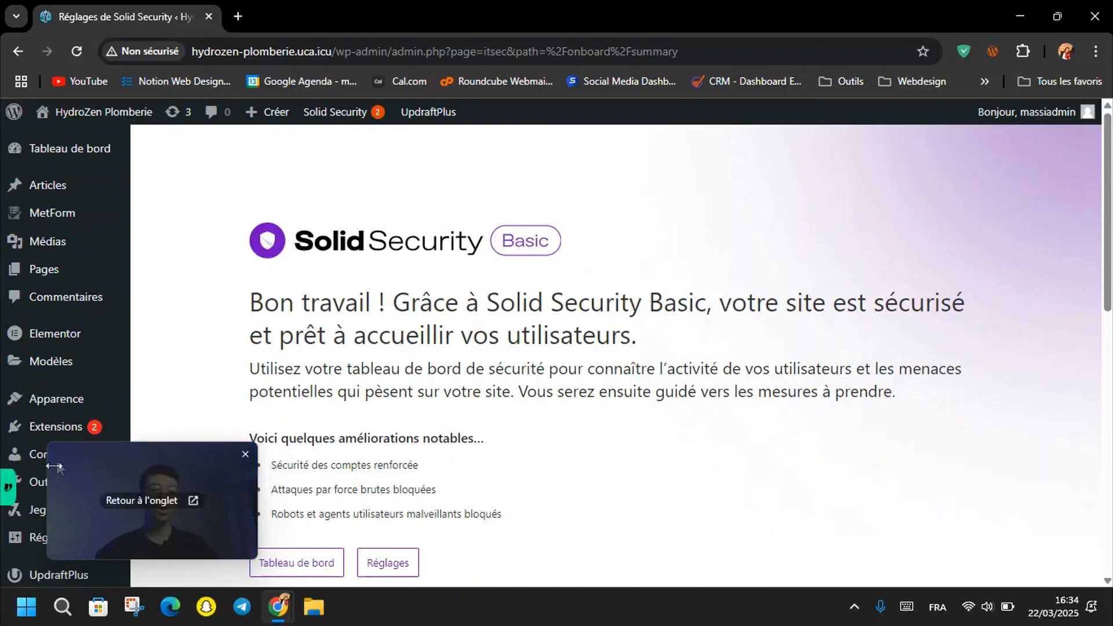
{"action": "left_click_drag", "start_coordinate": [61, 451], "coordinate": [889, 446]}
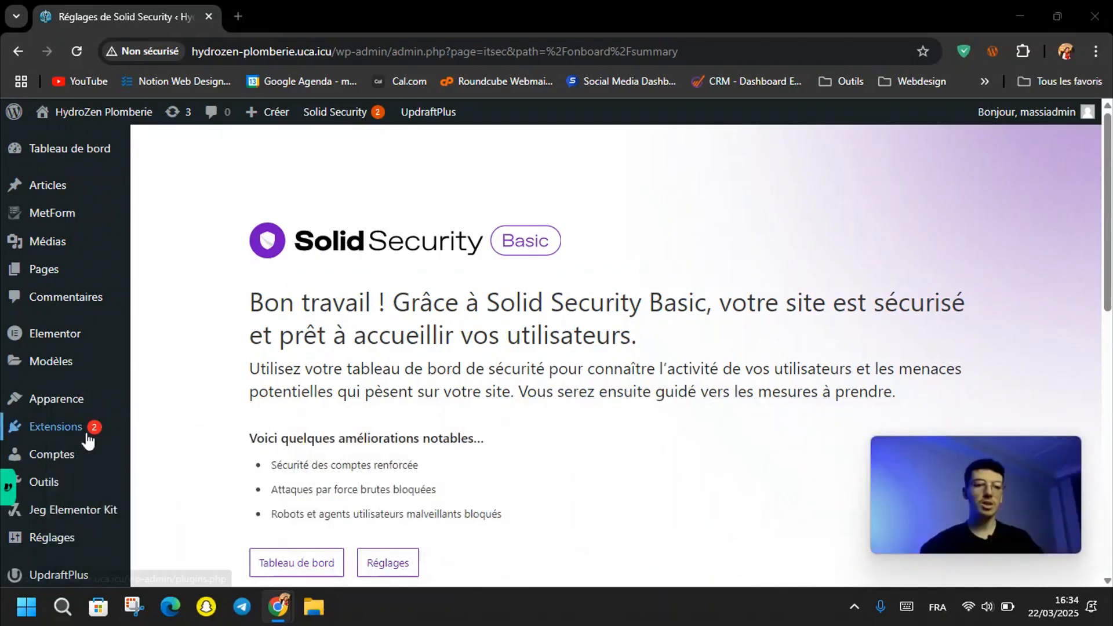
{"action": "left_click", "coordinate": [64, 435]}
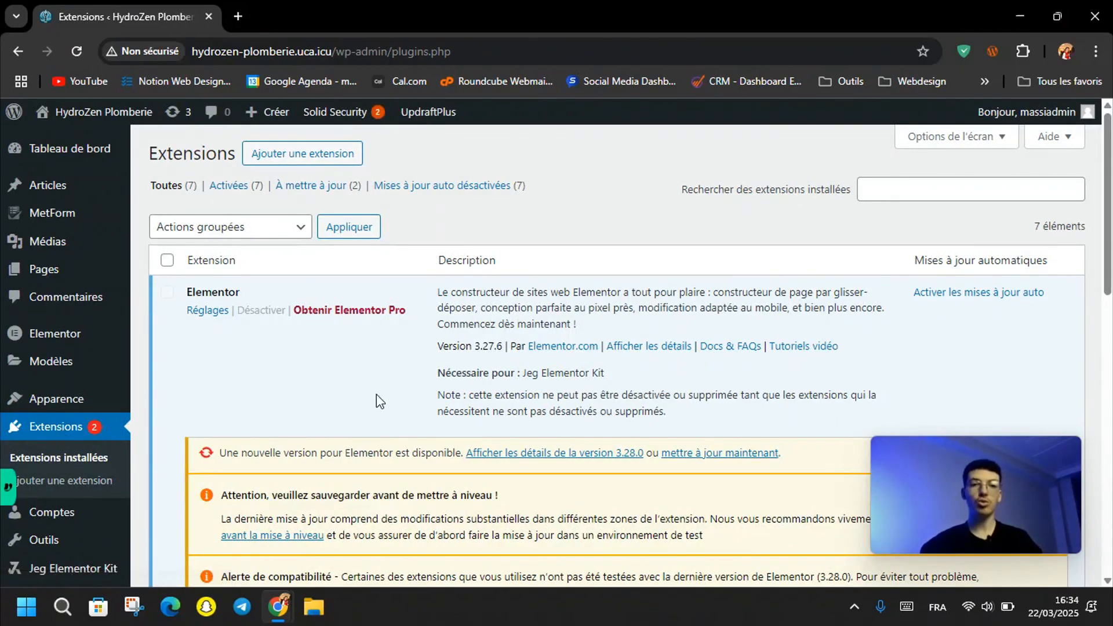
{"action": "scroll", "coordinate": [377, 395], "scroll_direction": "down", "scroll_amount": 3}
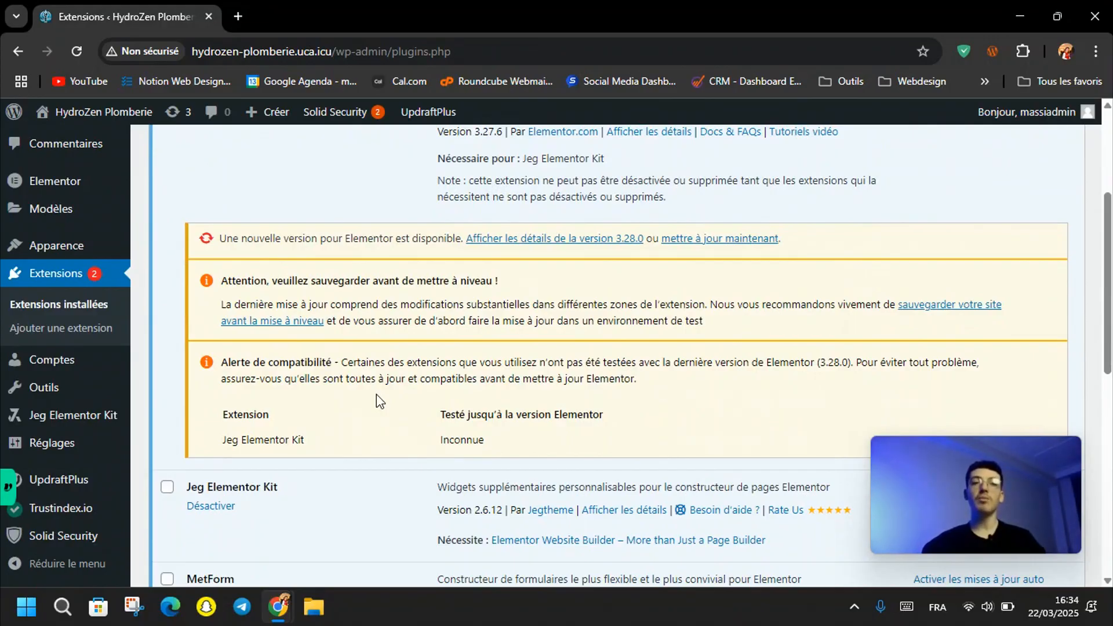
{"action": "scroll", "coordinate": [377, 394], "scroll_direction": "up", "scroll_amount": 2}
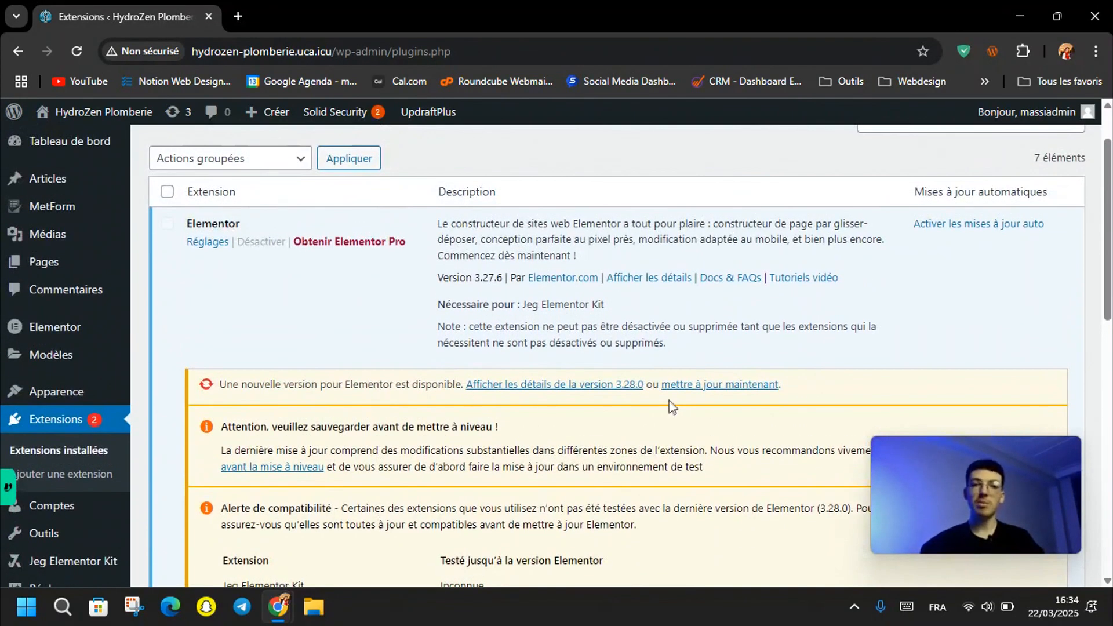
{"action": "left_click", "coordinate": [703, 386]}
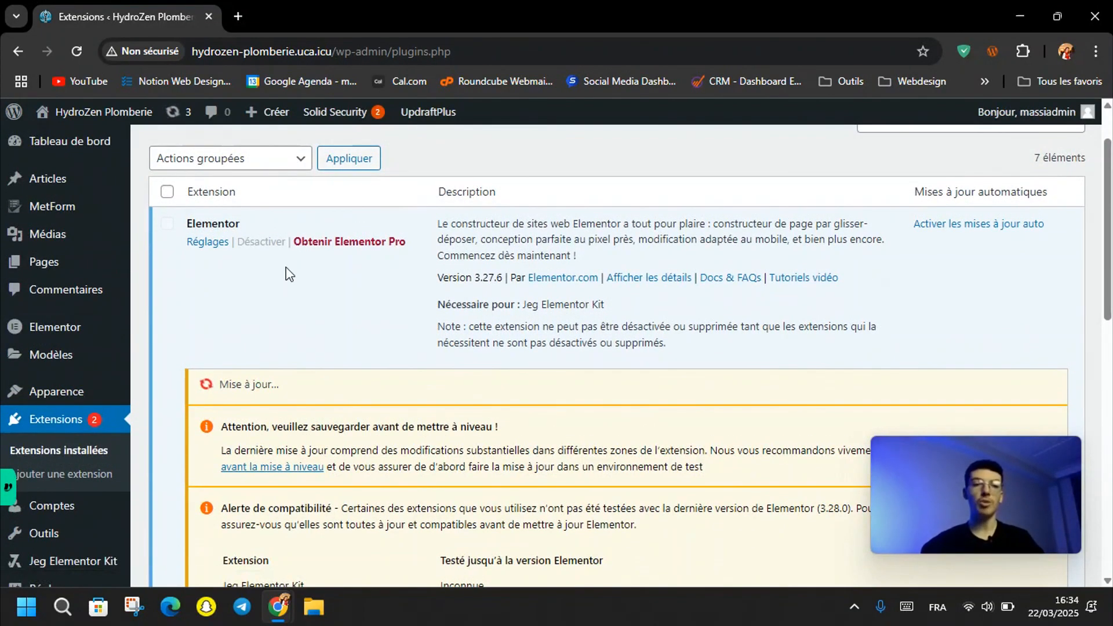
{"action": "scroll", "coordinate": [288, 273], "scroll_direction": "down", "scroll_amount": 3}
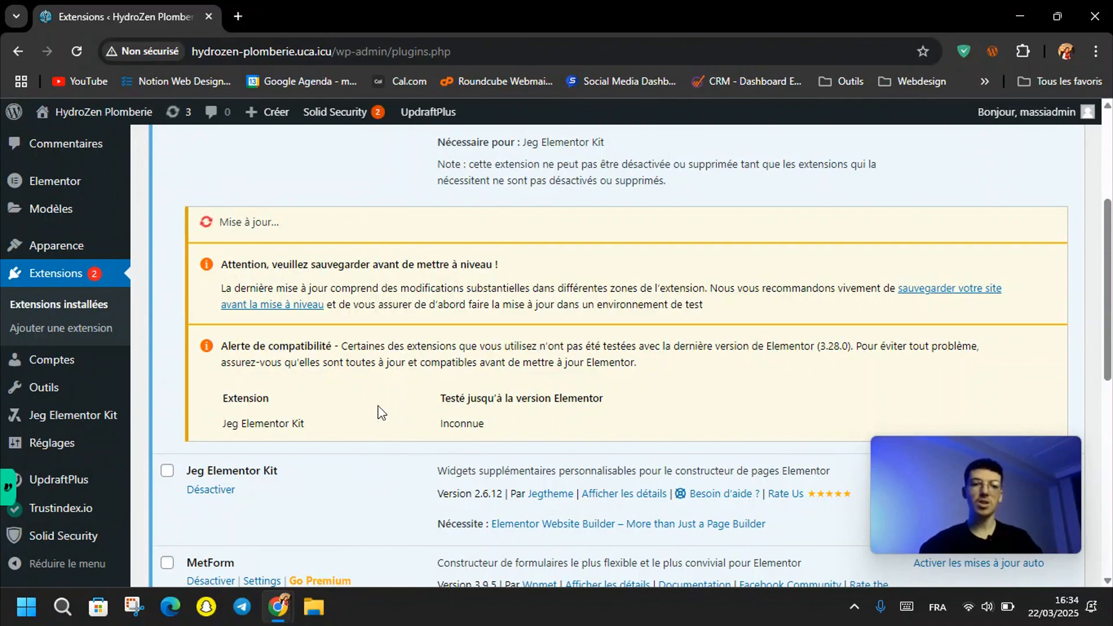
{"action": "scroll", "coordinate": [381, 413], "scroll_direction": "down", "scroll_amount": 3}
{"action": "scroll", "coordinate": [381, 413], "scroll_direction": "up", "scroll_amount": 7}
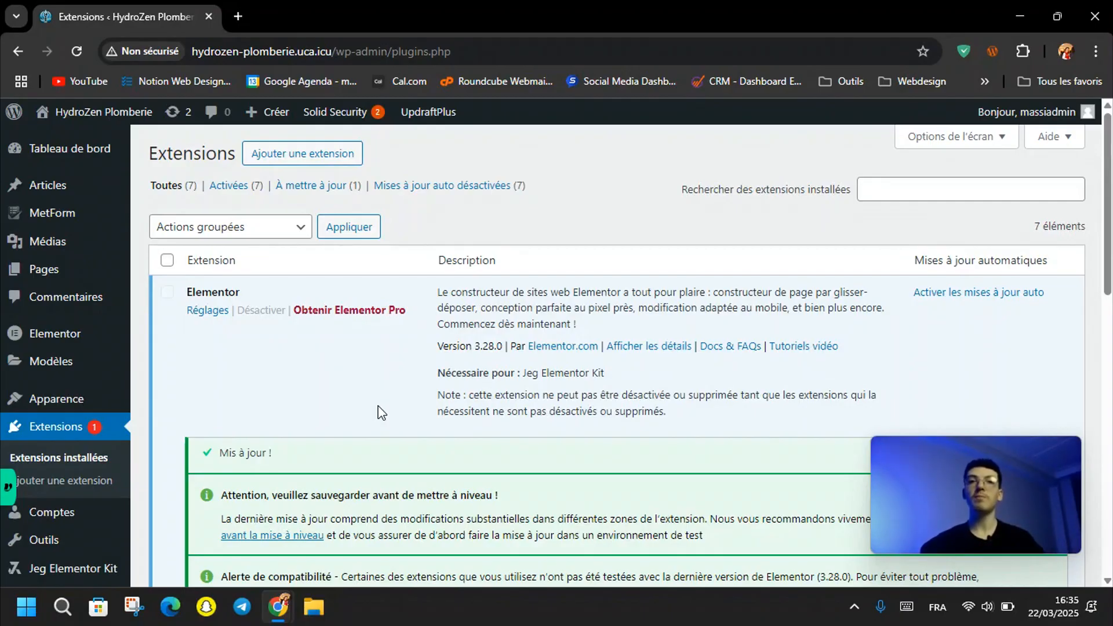
- Update the MetForm extension to version 3.9.6 and check the rest of the extensions list for pending updates
{"action": "scroll", "coordinate": [381, 413], "scroll_direction": "down", "scroll_amount": 8}
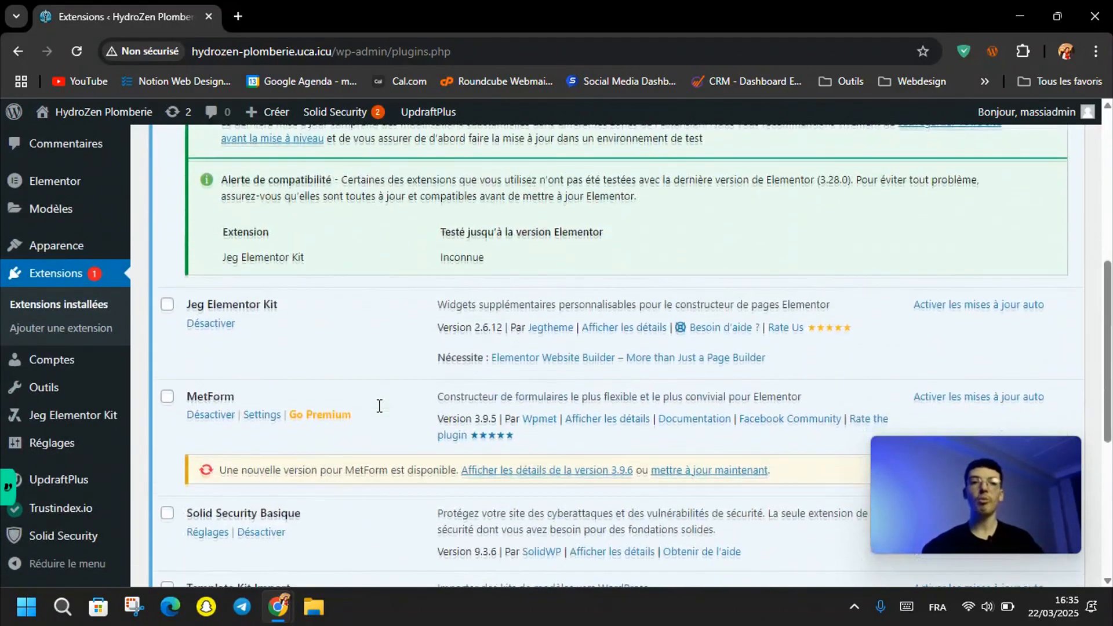
{"action": "scroll", "coordinate": [381, 413], "scroll_direction": "up", "scroll_amount": 4}
{"action": "scroll", "coordinate": [377, 410], "scroll_direction": "down", "scroll_amount": 4}
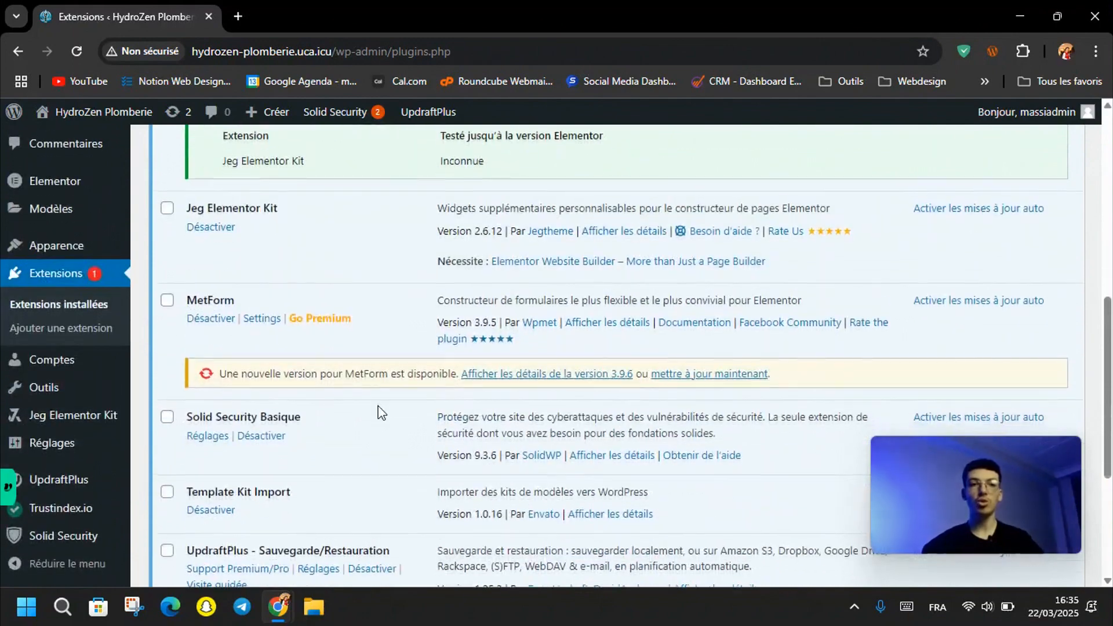
{"action": "left_click", "coordinate": [711, 377]}
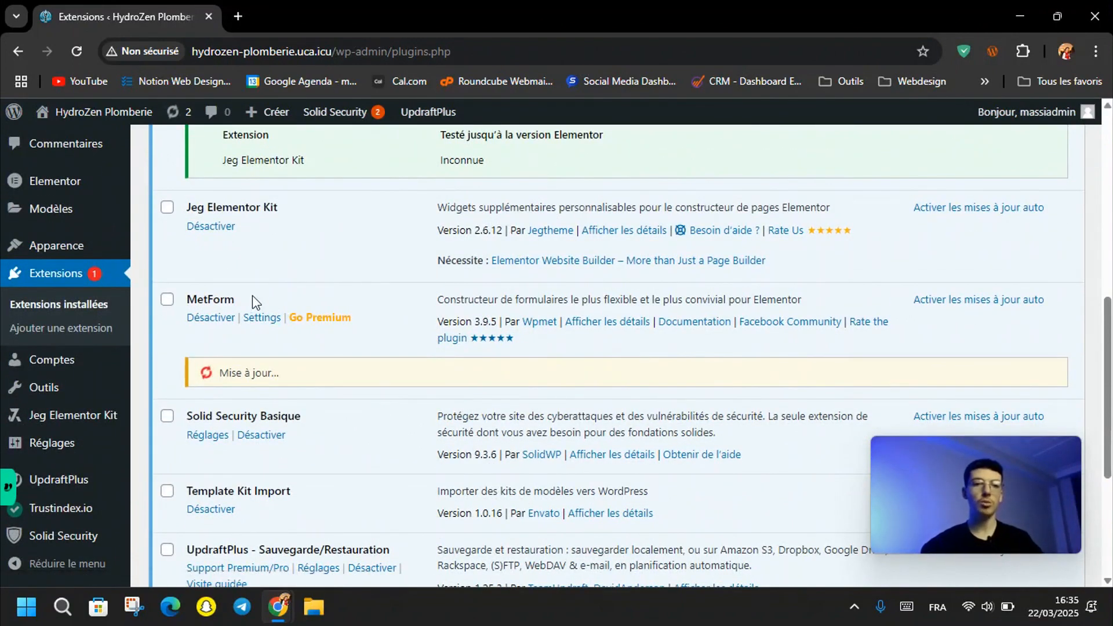
{"action": "scroll", "coordinate": [359, 336], "scroll_direction": "down", "scroll_amount": 3}
{"action": "scroll", "coordinate": [406, 324], "scroll_direction": "up", "scroll_amount": 1}
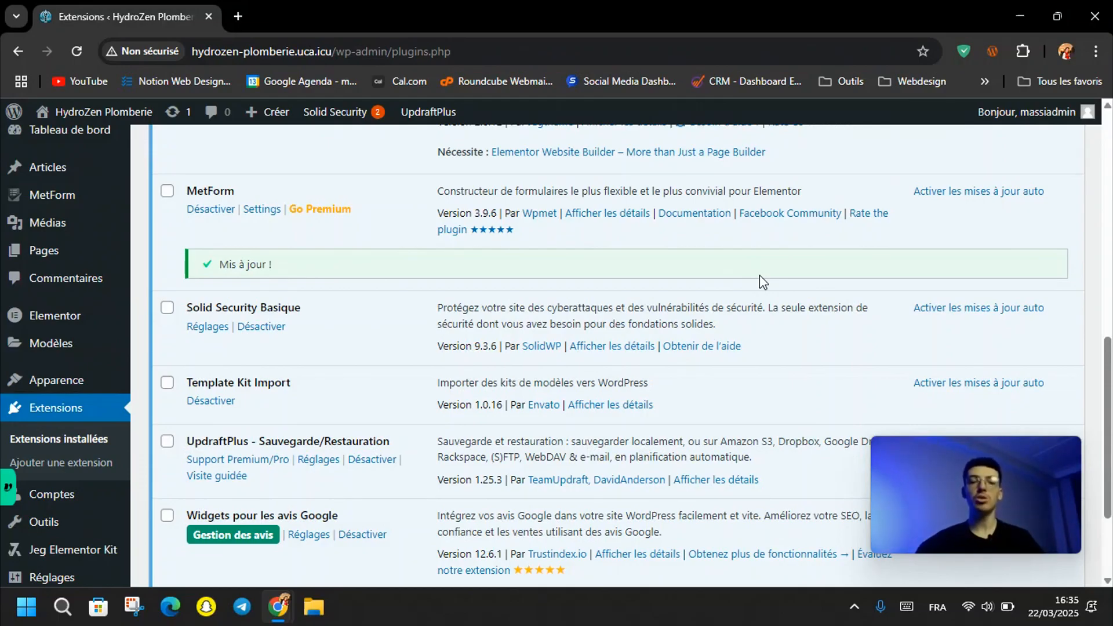
{"action": "scroll", "coordinate": [760, 275], "scroll_direction": "down", "scroll_amount": 3}
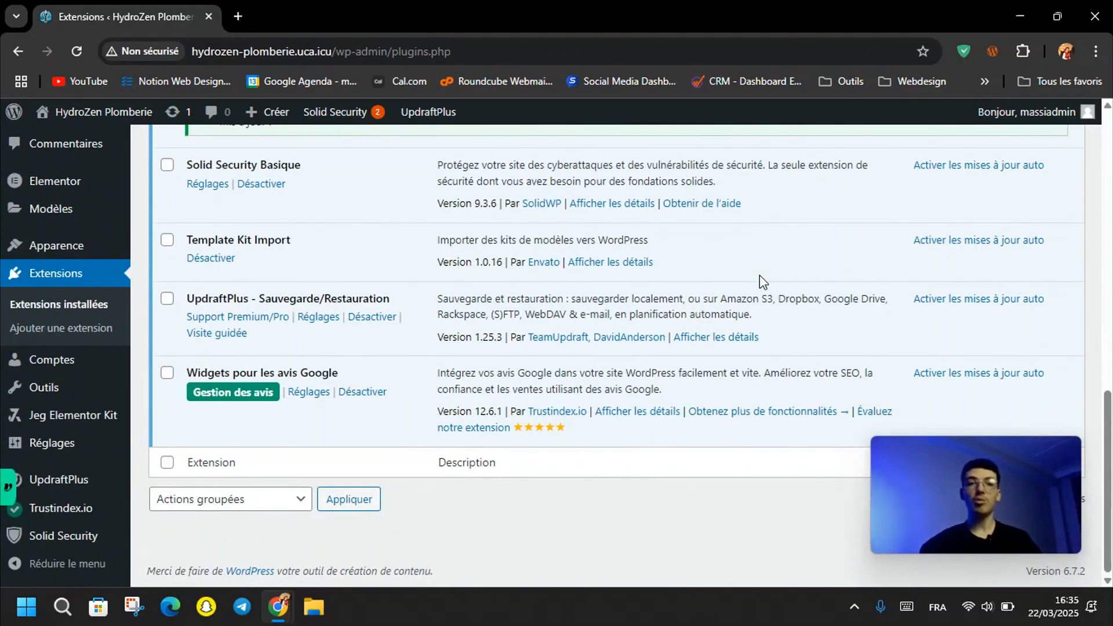
{"action": "scroll", "coordinate": [403, 267], "scroll_direction": "up", "scroll_amount": 3}
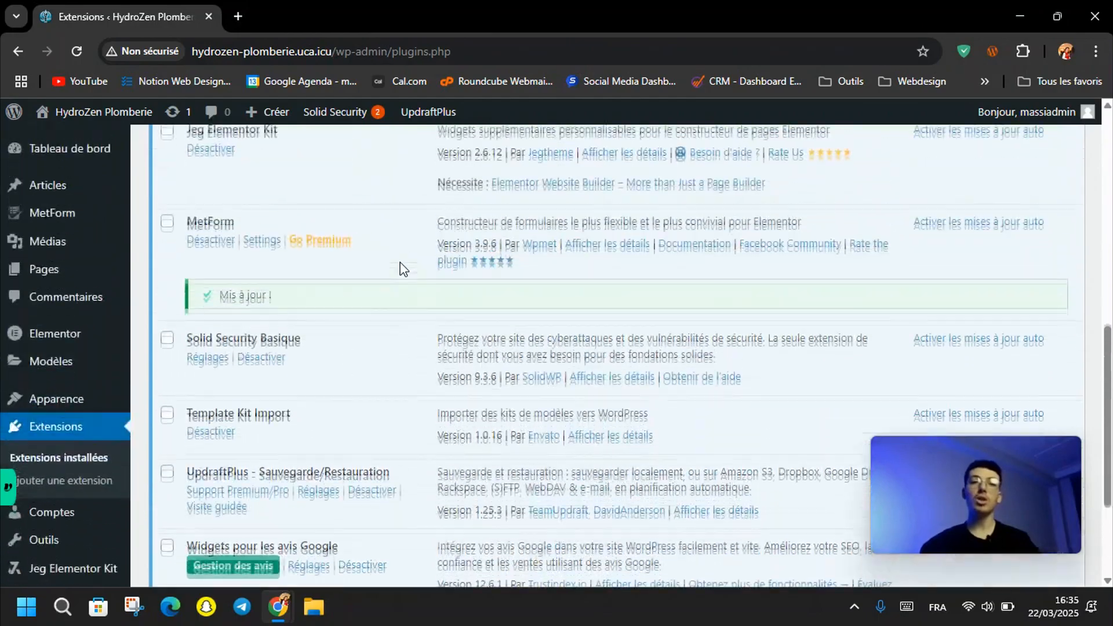
{"action": "scroll", "coordinate": [403, 268], "scroll_direction": "up", "scroll_amount": 4}
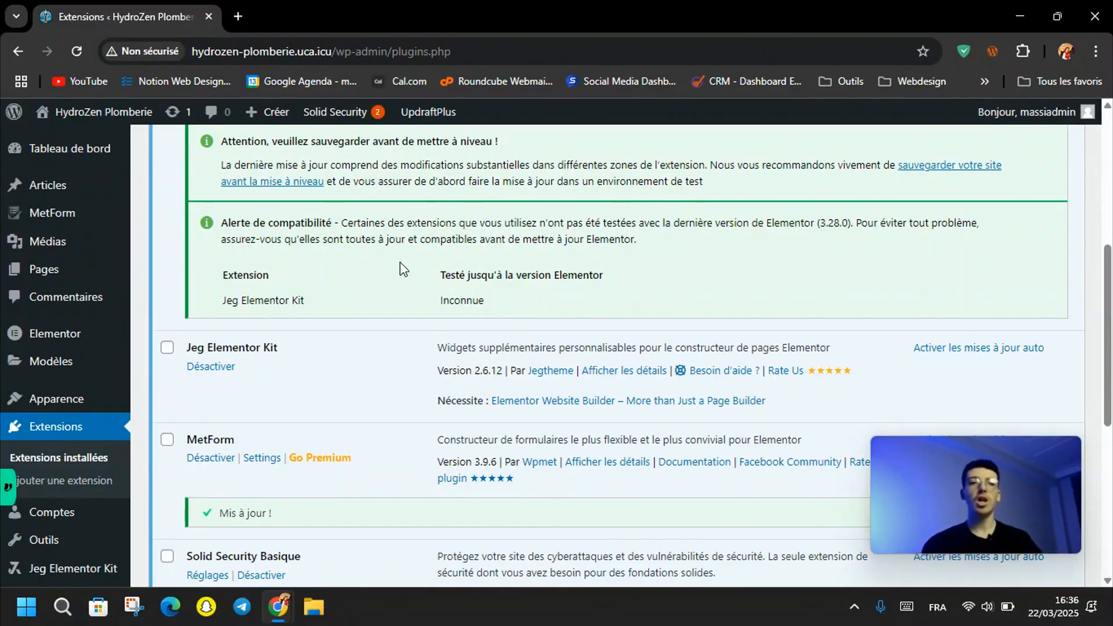
- Open the page for adding extensions and search the plugin directory for "admin enhancement"
{"action": "scroll", "coordinate": [403, 270], "scroll_direction": "down", "scroll_amount": 2}
{"action": "left_click", "coordinate": [71, 354]}
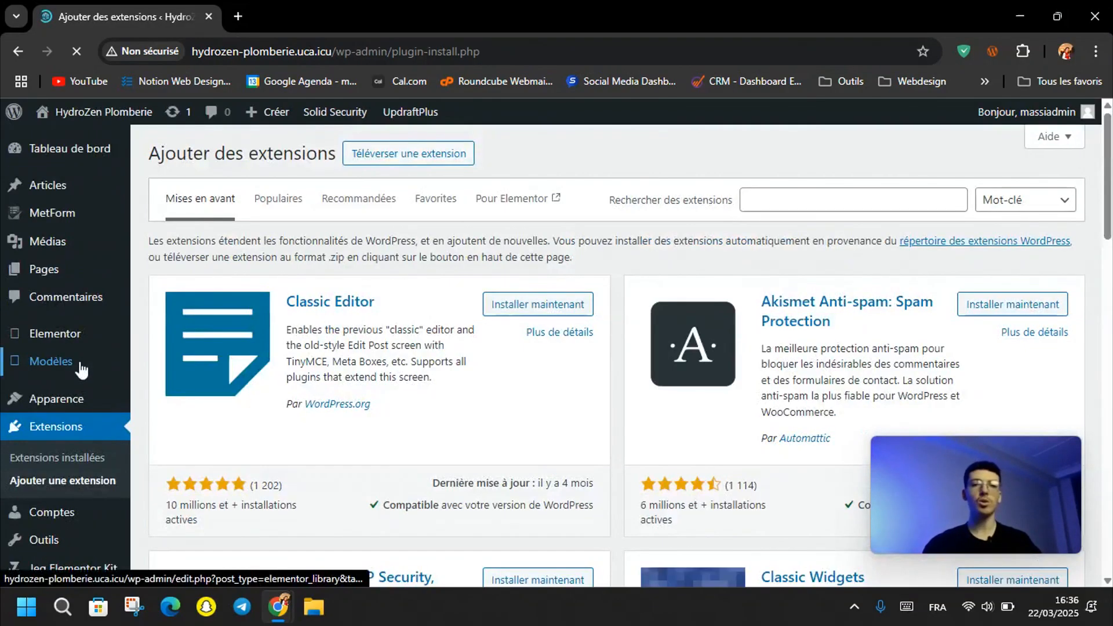
{"action": "left_click", "coordinate": [777, 200]}
{"action": "type", "text": "ad"}
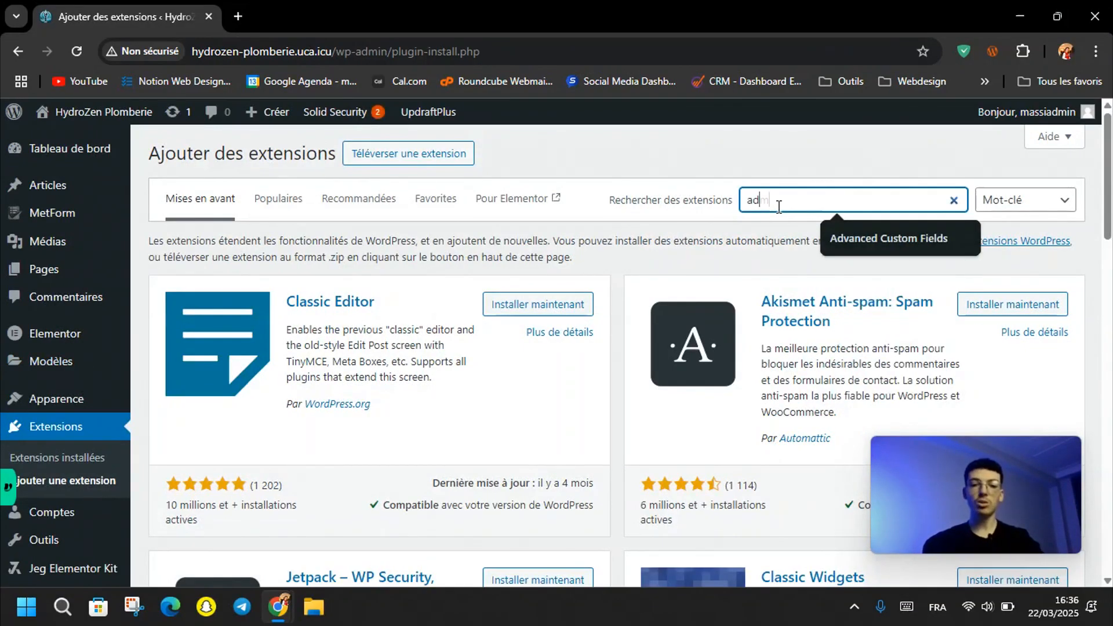
{"action": "type", "text": "min enhancement"}
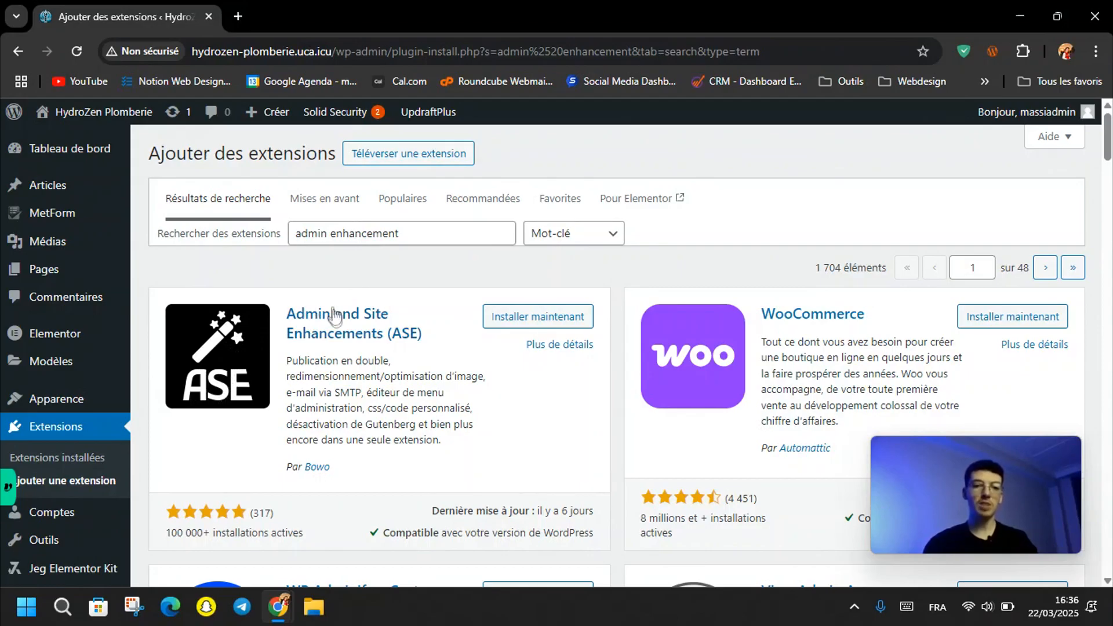
- Install and activate the Admin and Site Enhancements (ASE) extension, and open its Enhancements settings page
{"action": "left_click", "coordinate": [538, 317]}
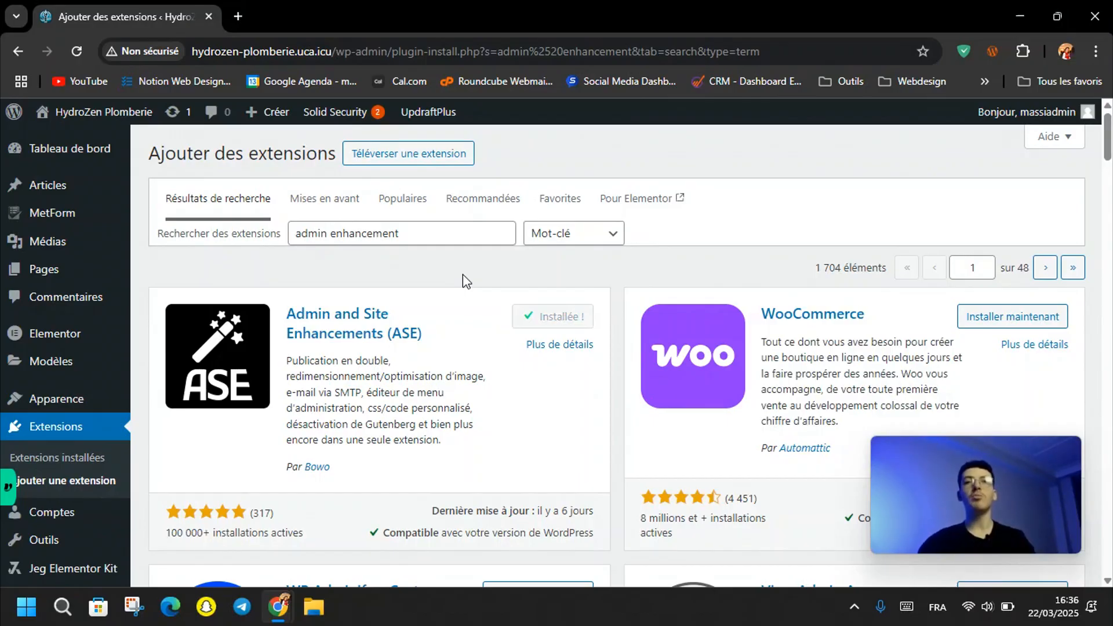
{"action": "left_click", "coordinate": [559, 317]}
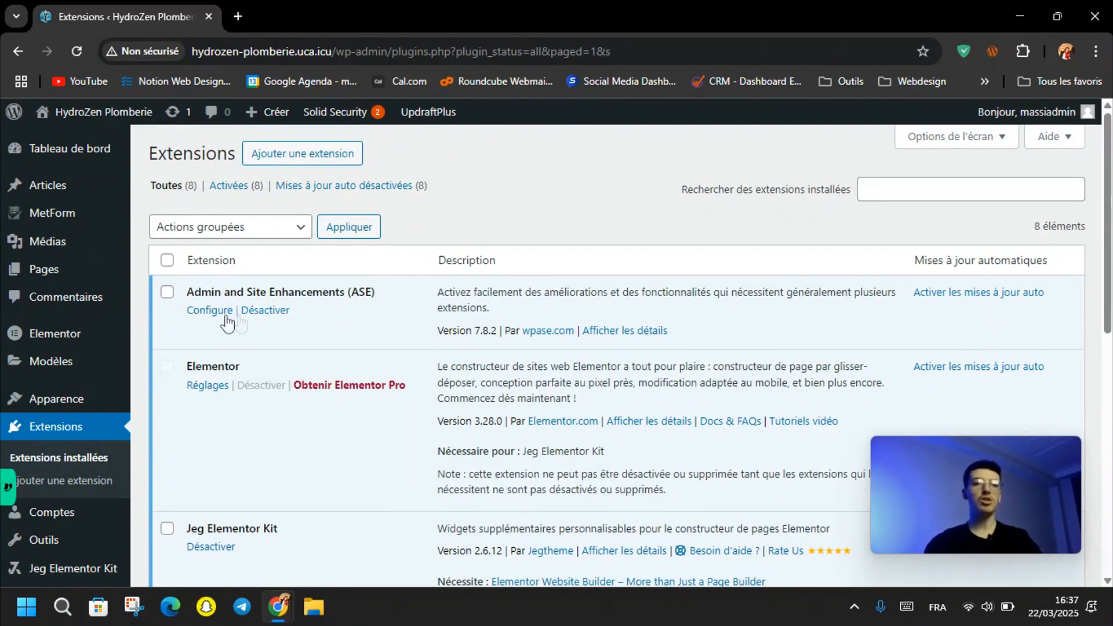
{"action": "scroll", "coordinate": [57, 375], "scroll_direction": "down", "scroll_amount": 7}
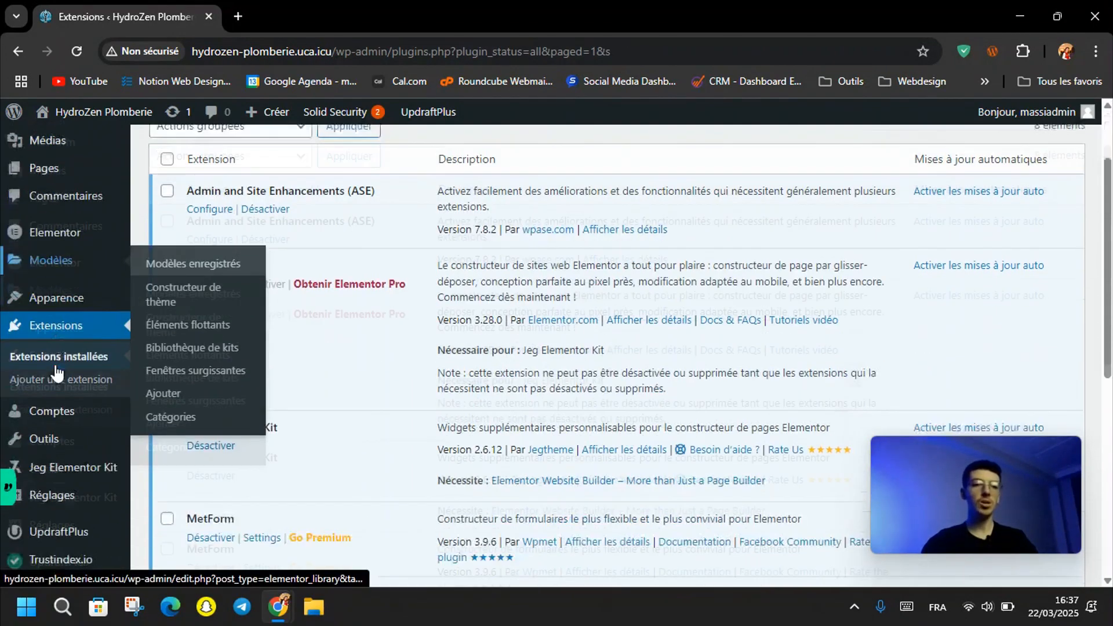
{"action": "mouse_move", "coordinate": [55, 390]}
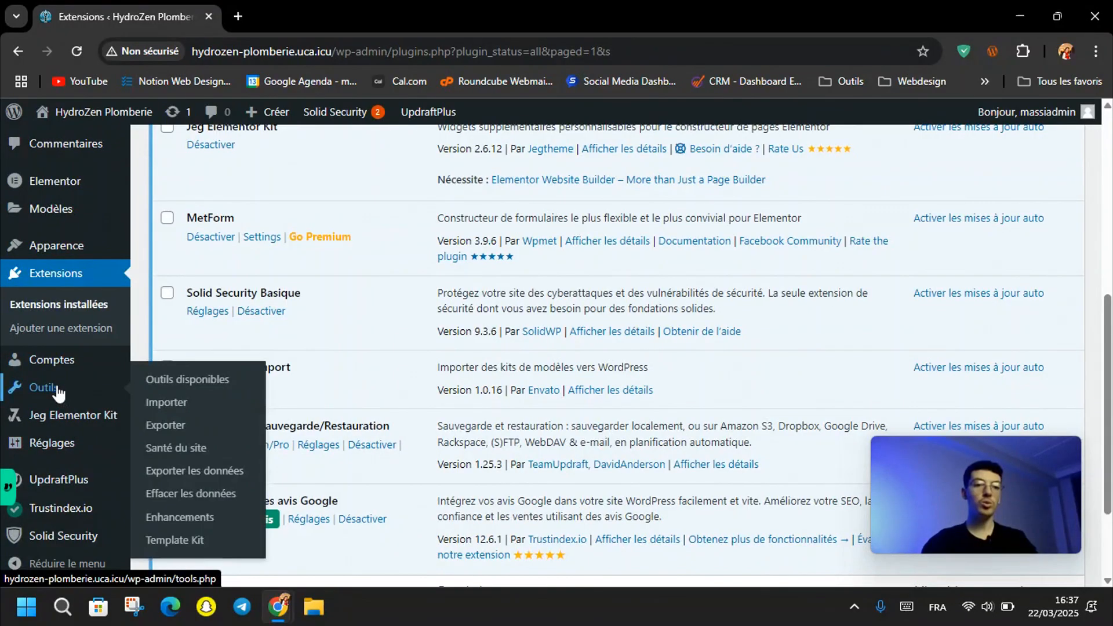
{"action": "left_click", "coordinate": [173, 520]}
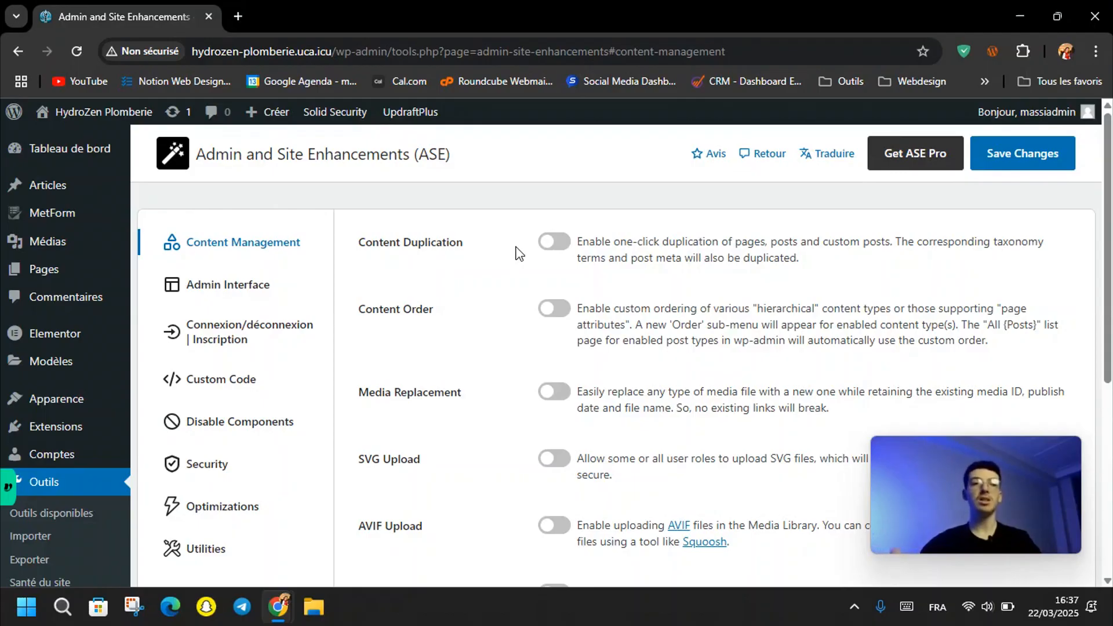
- Enable Content Duplication with its redirect options expanded, and read through the Media Replacement description
{"action": "left_click", "coordinate": [554, 242]}
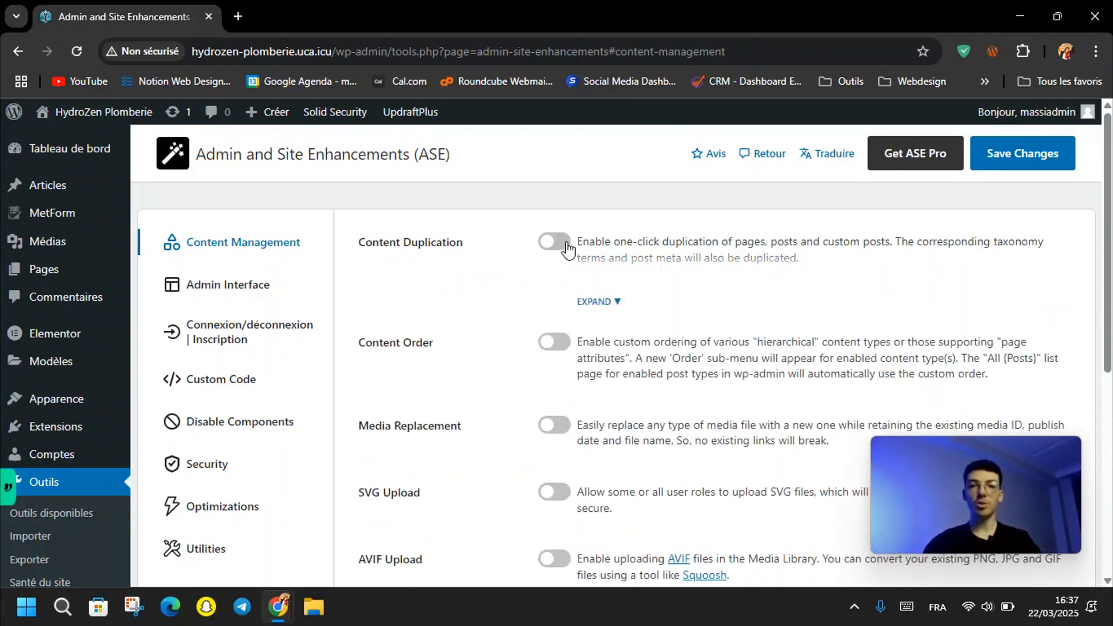
{"action": "left_click", "coordinate": [595, 302]}
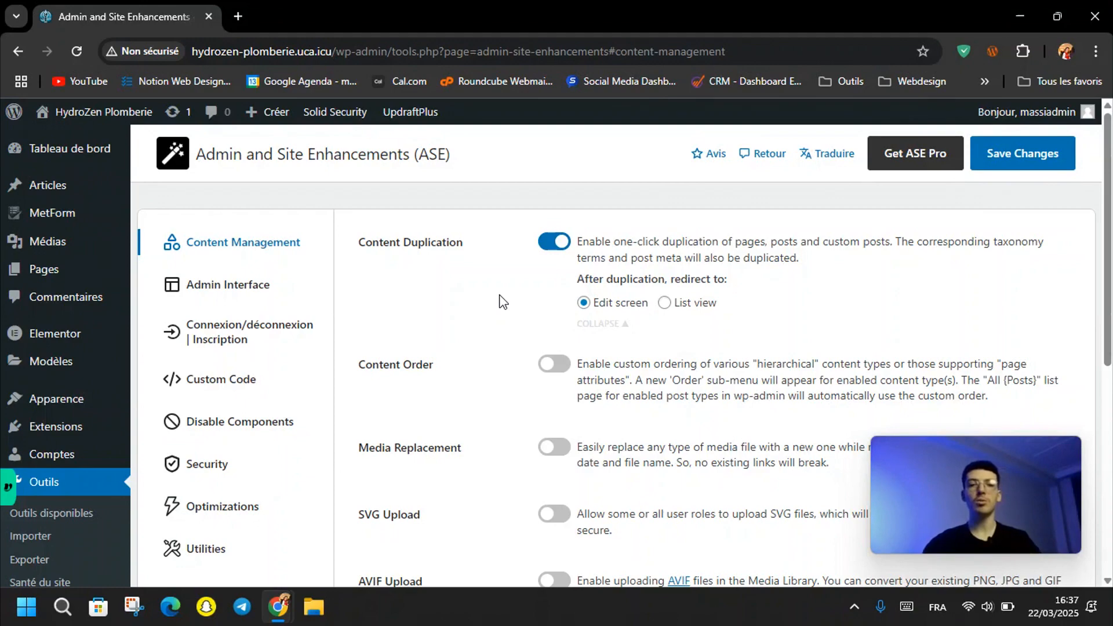
{"action": "scroll", "coordinate": [500, 301], "scroll_direction": "down", "scroll_amount": 2}
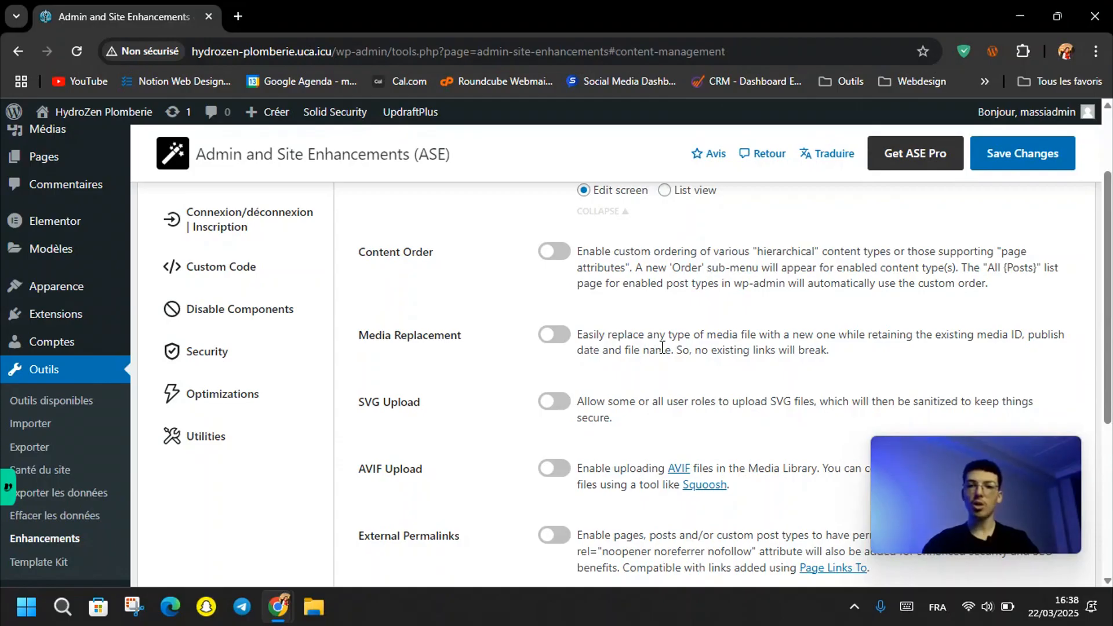
{"action": "left_click_drag", "start_coordinate": [1017, 335], "coordinate": [1025, 335]}
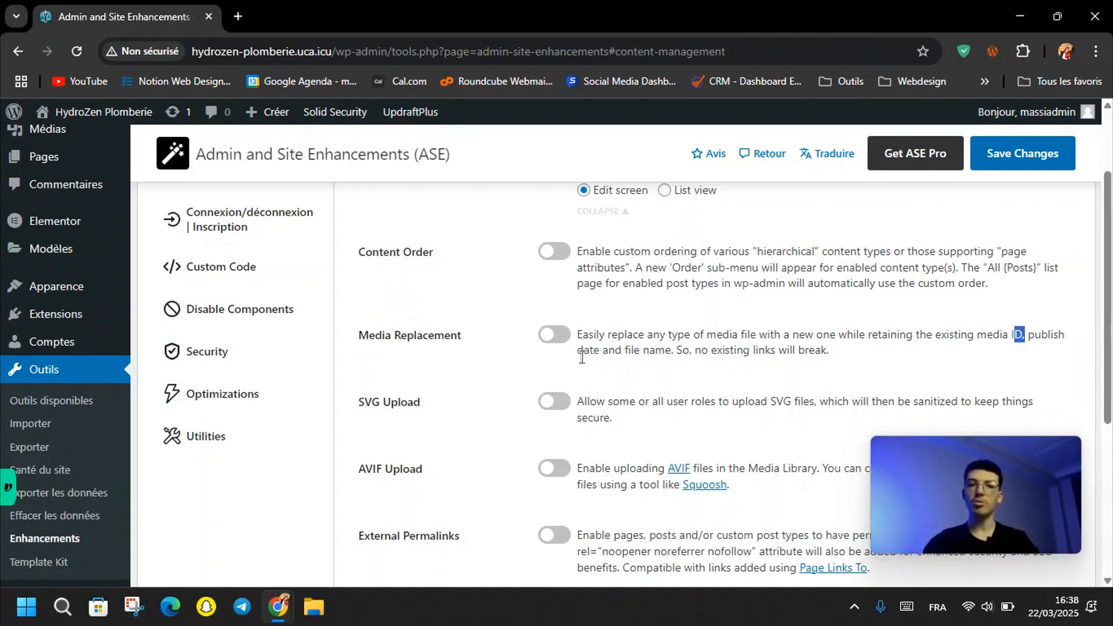
{"action": "left_click_drag", "start_coordinate": [582, 354], "coordinate": [619, 352]}
{"action": "left_click", "coordinate": [646, 353]}
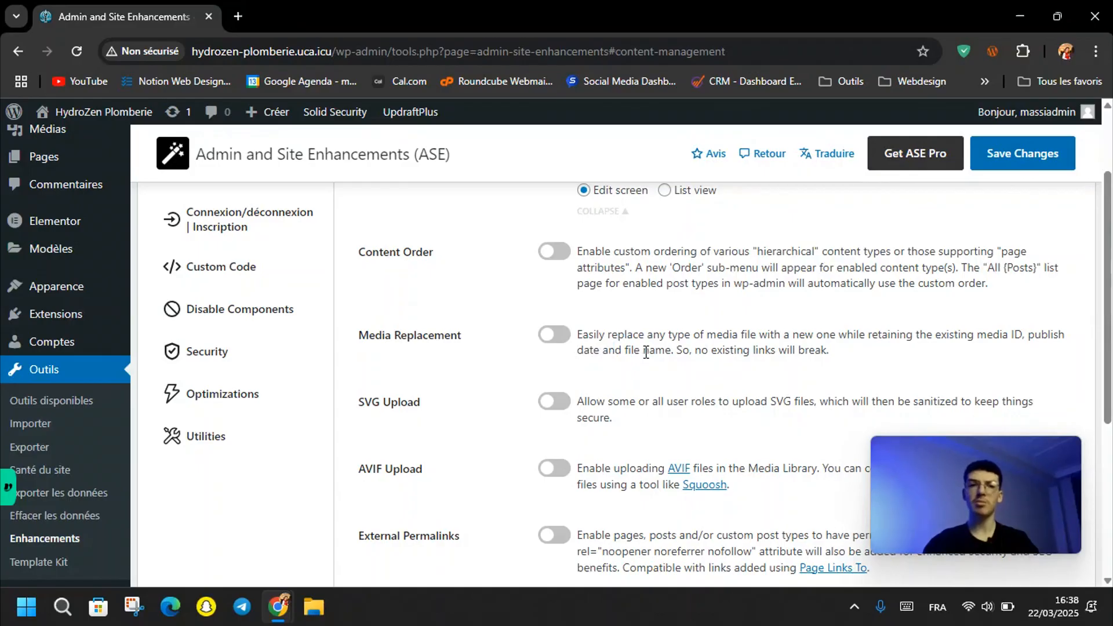
- Enable SVG Upload in the content management settings and expand its user role options
{"action": "scroll", "coordinate": [502, 367], "scroll_direction": "down", "scroll_amount": 1}
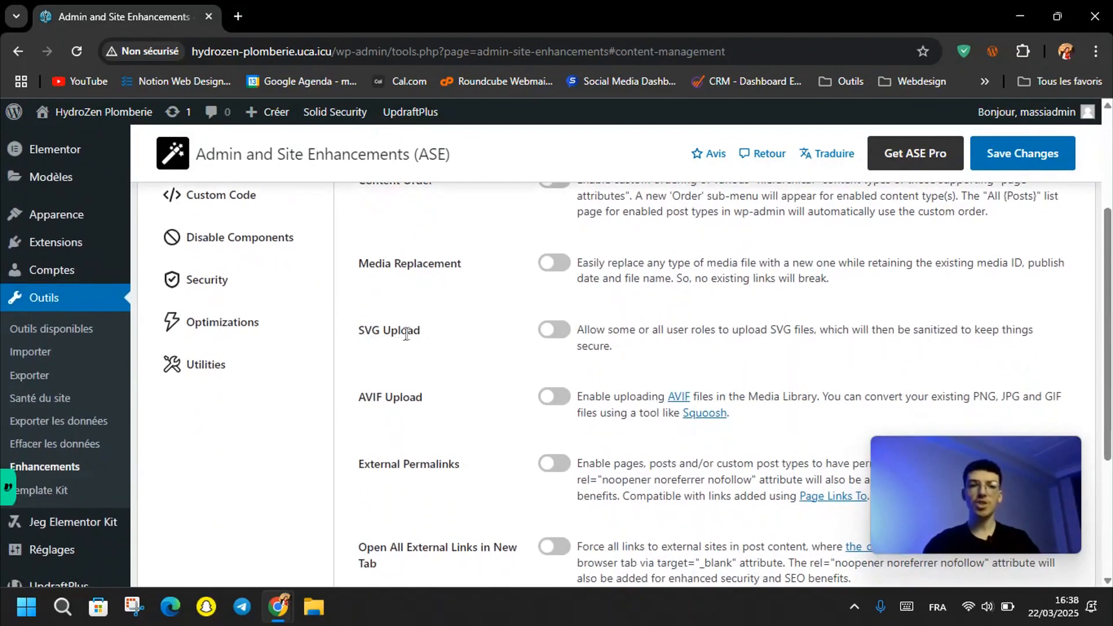
{"action": "left_click", "coordinate": [548, 330]}
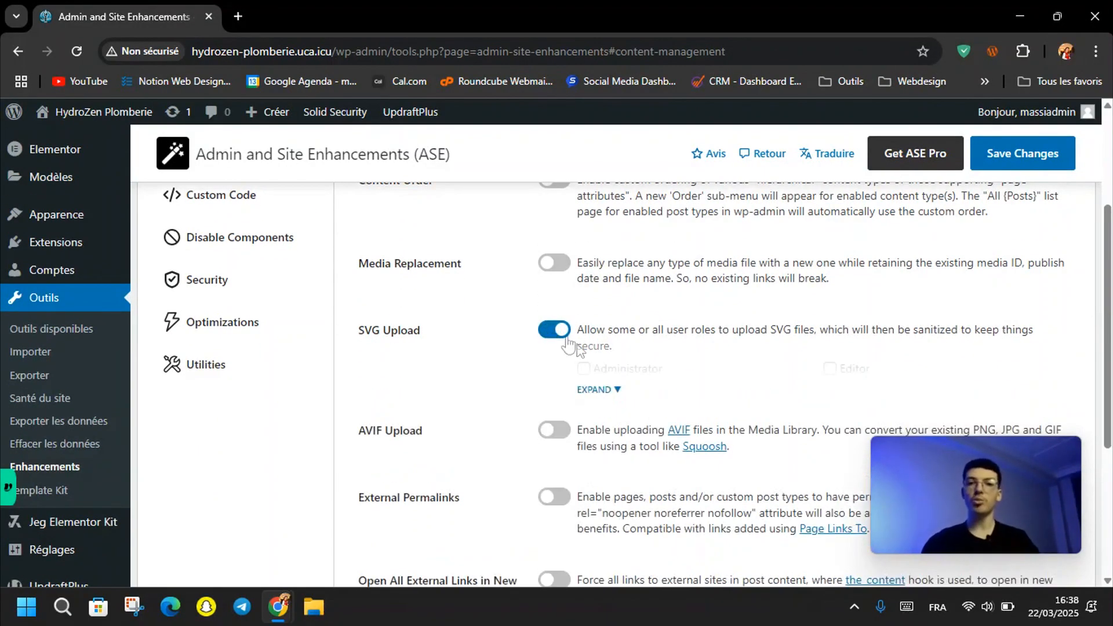
{"action": "left_click", "coordinate": [599, 390]}
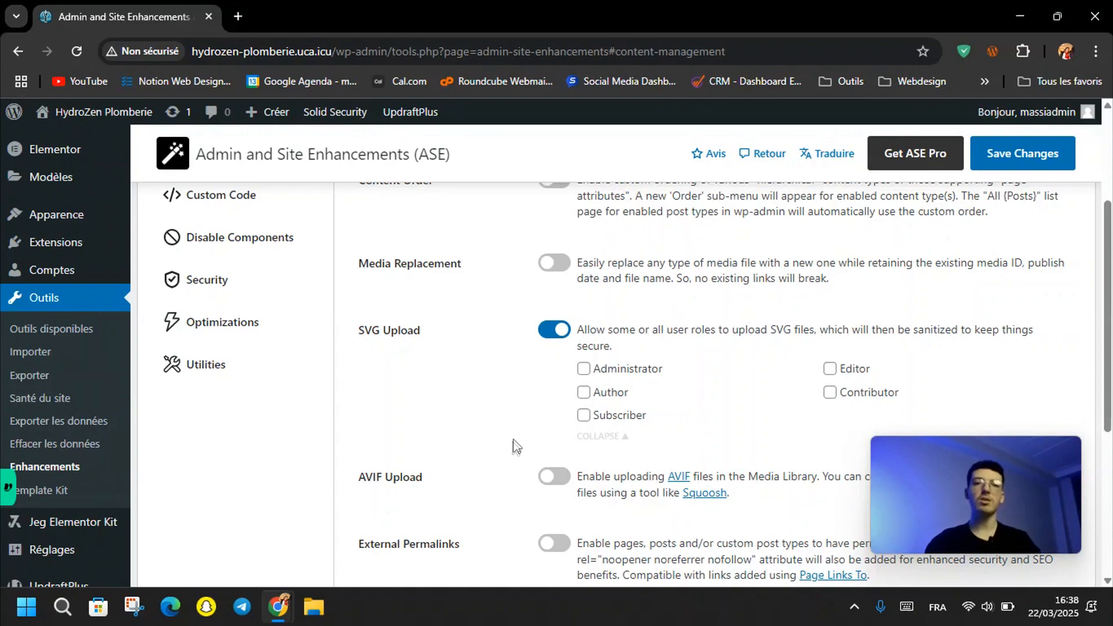
- Review the AVIF Upload and External Permalinks options, and enable Open All External Links in New Tab
{"action": "scroll", "coordinate": [516, 446], "scroll_direction": "down", "scroll_amount": 2}
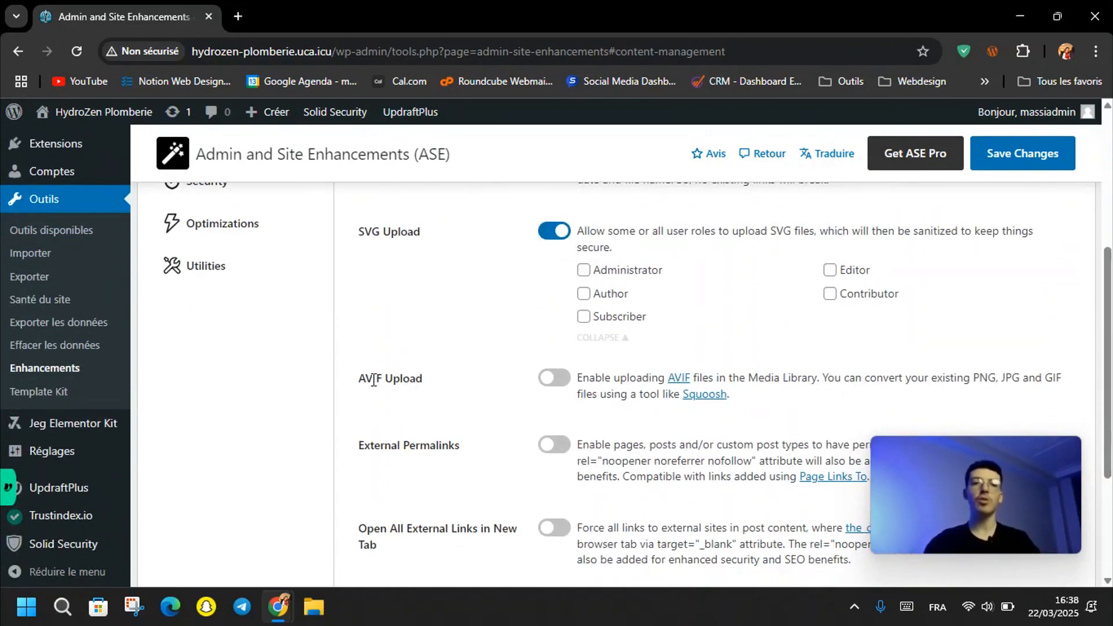
{"action": "triple_click", "coordinate": [373, 380]}
{"action": "left_click", "coordinate": [455, 385]}
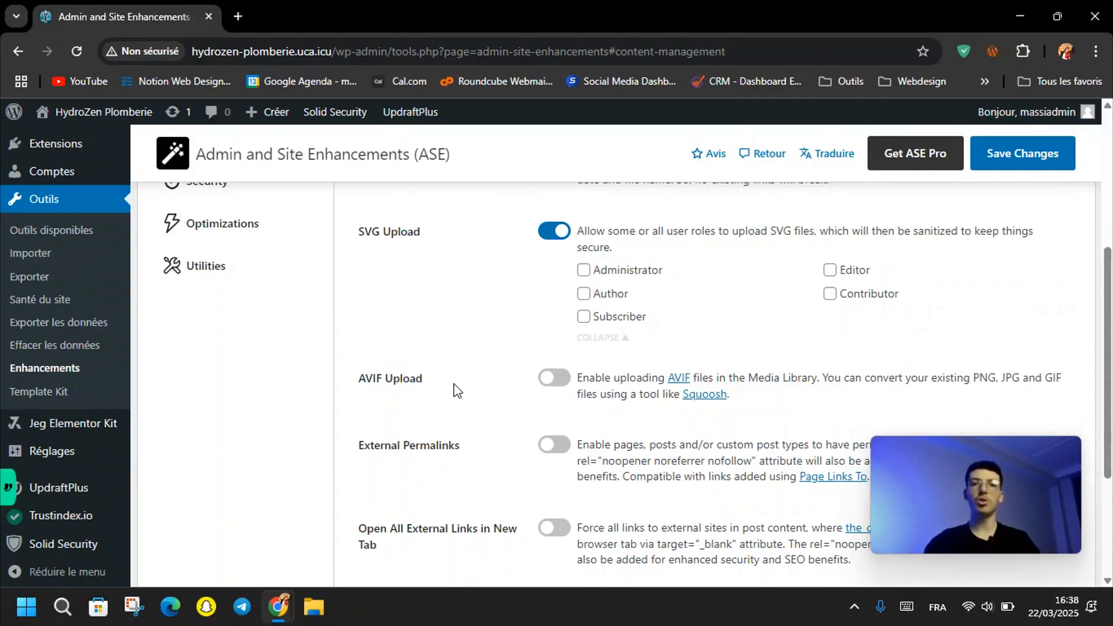
{"action": "scroll", "coordinate": [456, 389], "scroll_direction": "down", "scroll_amount": 2}
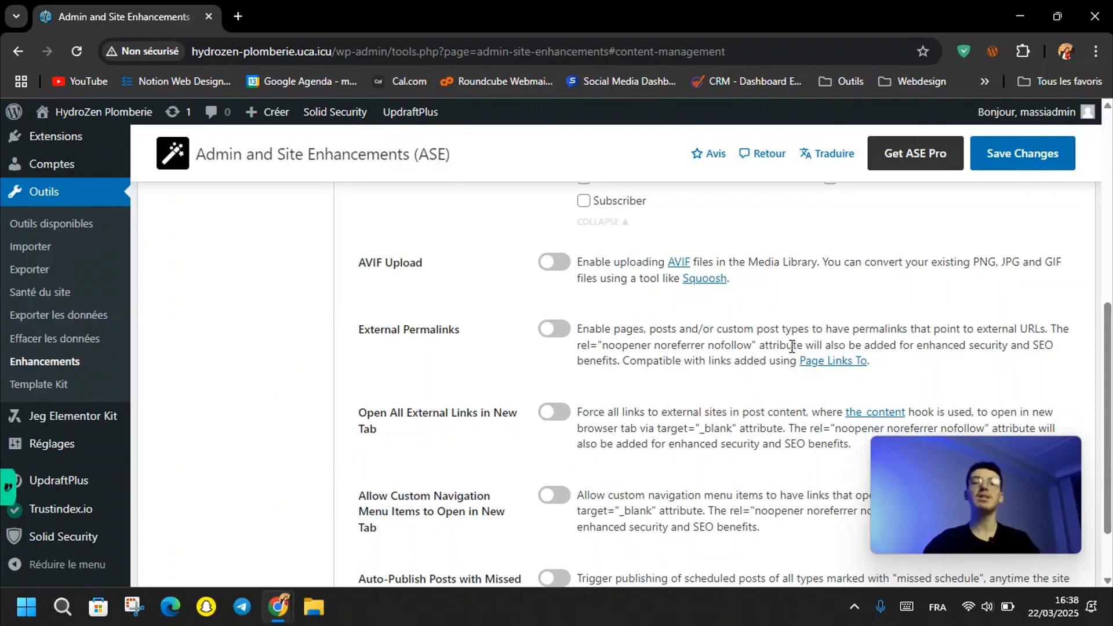
{"action": "triple_click", "coordinate": [418, 335]}
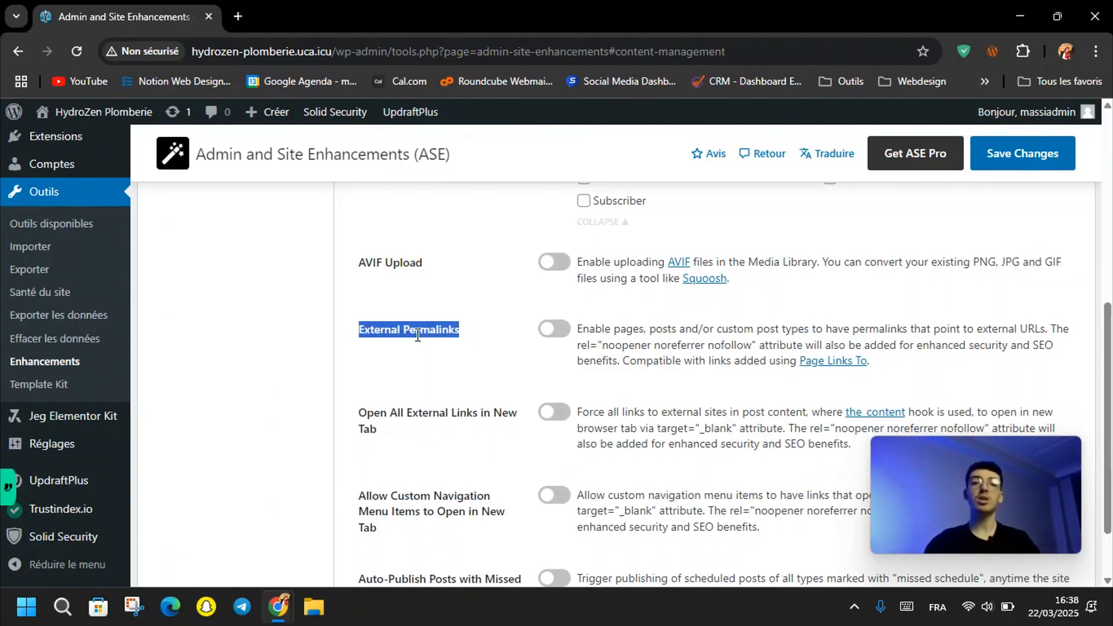
{"action": "left_click", "coordinate": [365, 380]}
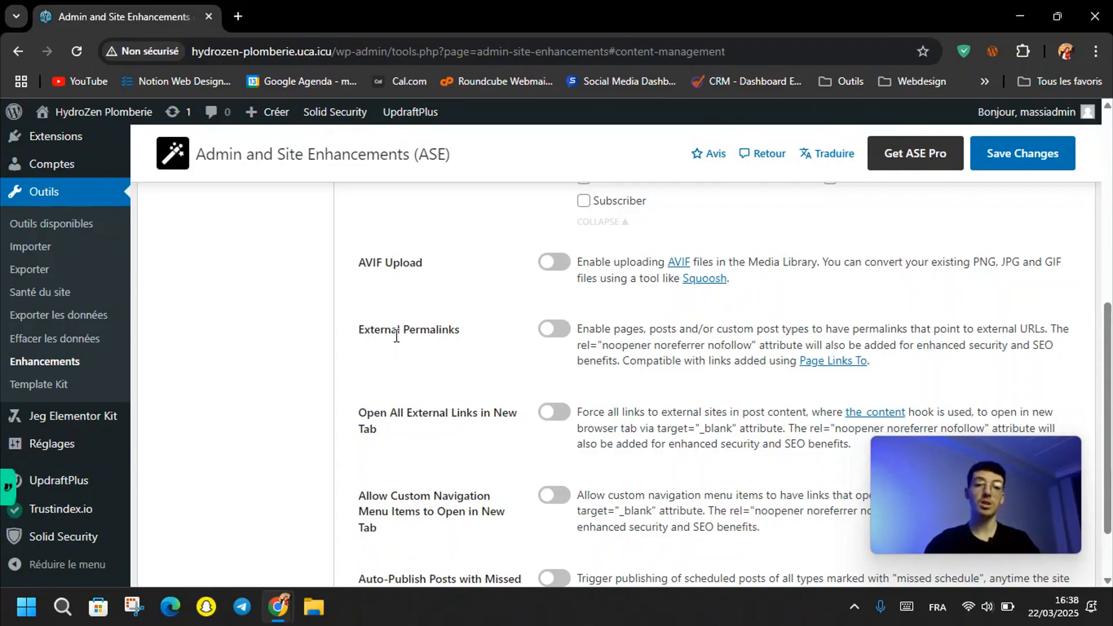
{"action": "scroll", "coordinate": [429, 342], "scroll_direction": "down", "scroll_amount": 2}
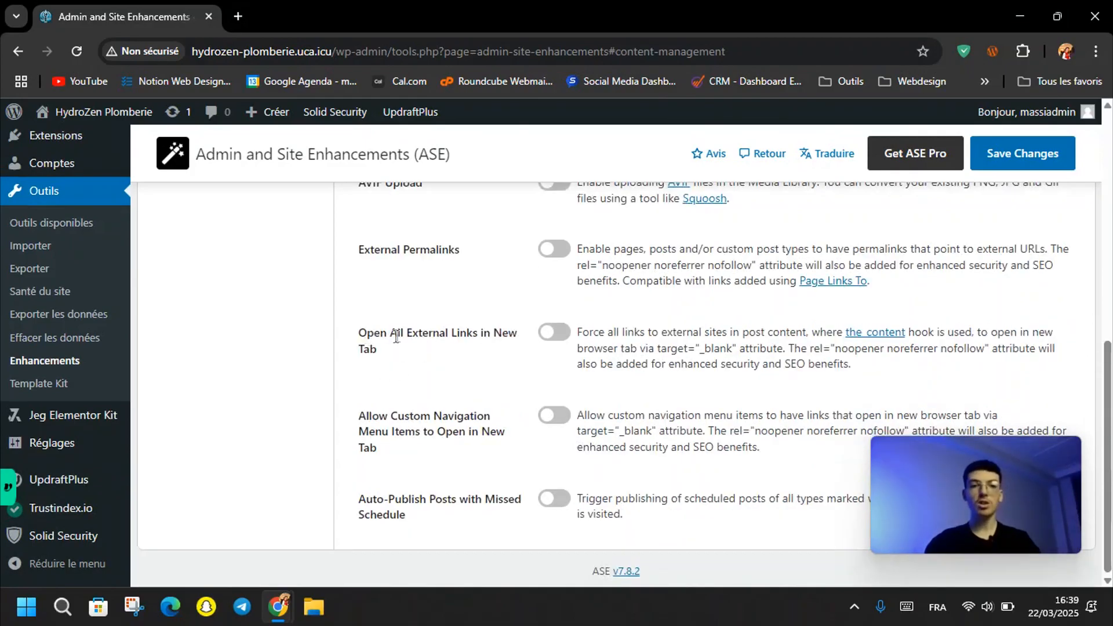
{"action": "left_click", "coordinate": [552, 337]}
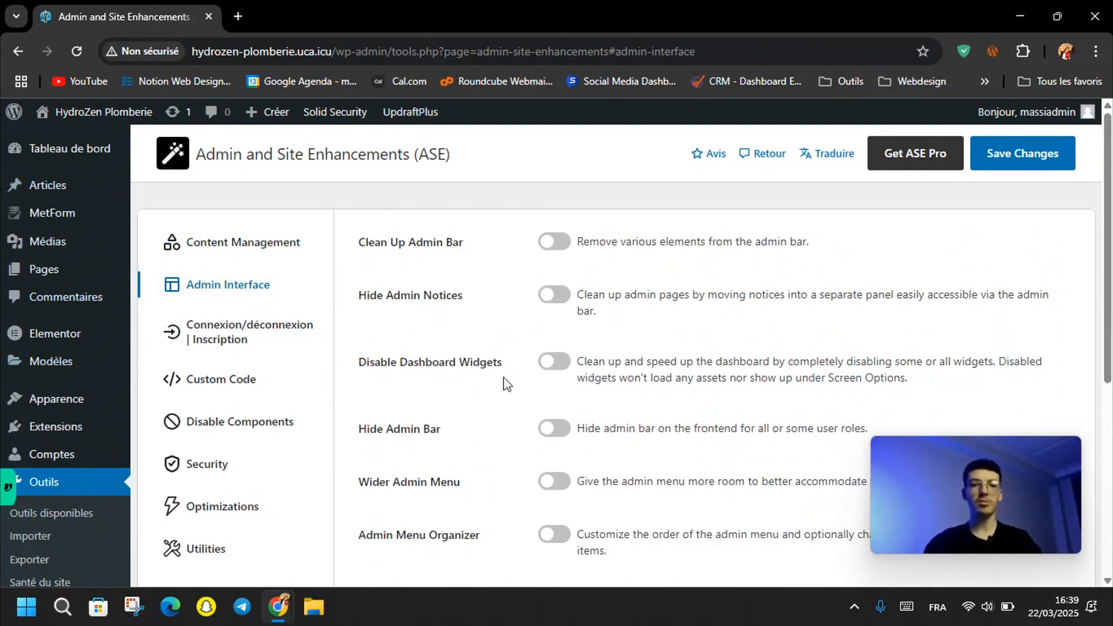
- Look through the Admin Interface options and open the login, logout and registration settings
{"action": "scroll", "coordinate": [507, 384], "scroll_direction": "down", "scroll_amount": 5}
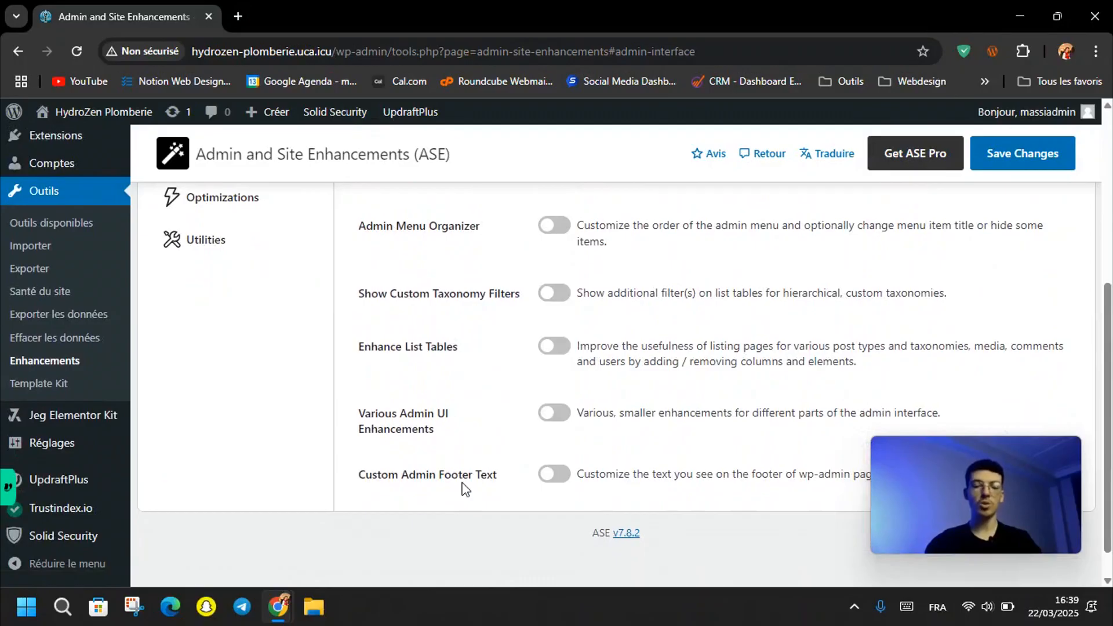
{"action": "scroll", "coordinate": [464, 490], "scroll_direction": "up", "scroll_amount": 5}
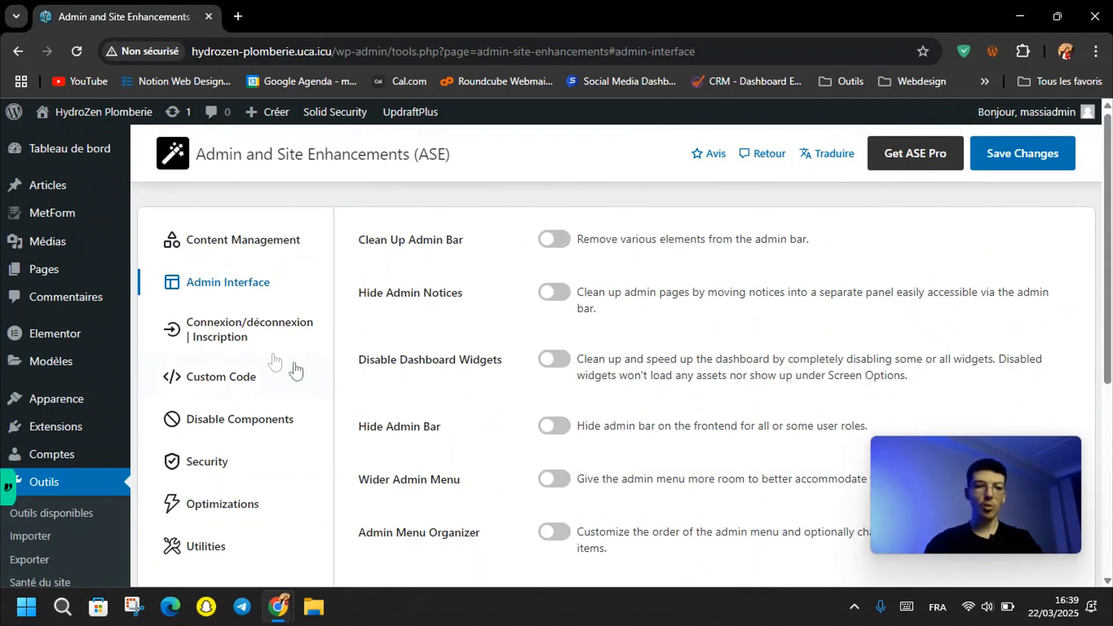
{"action": "left_click", "coordinate": [224, 337]}
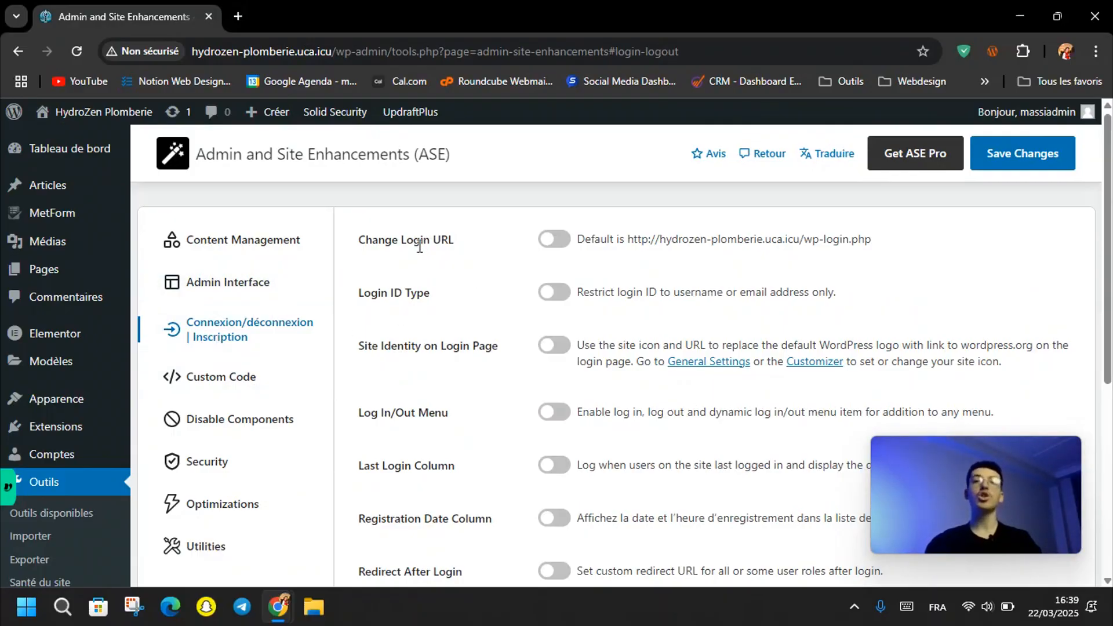
- Enable Change Login URL, expand its settings, and enter backend123 as the new login slug in place of wp-login.php
{"action": "left_click", "coordinate": [556, 240]}
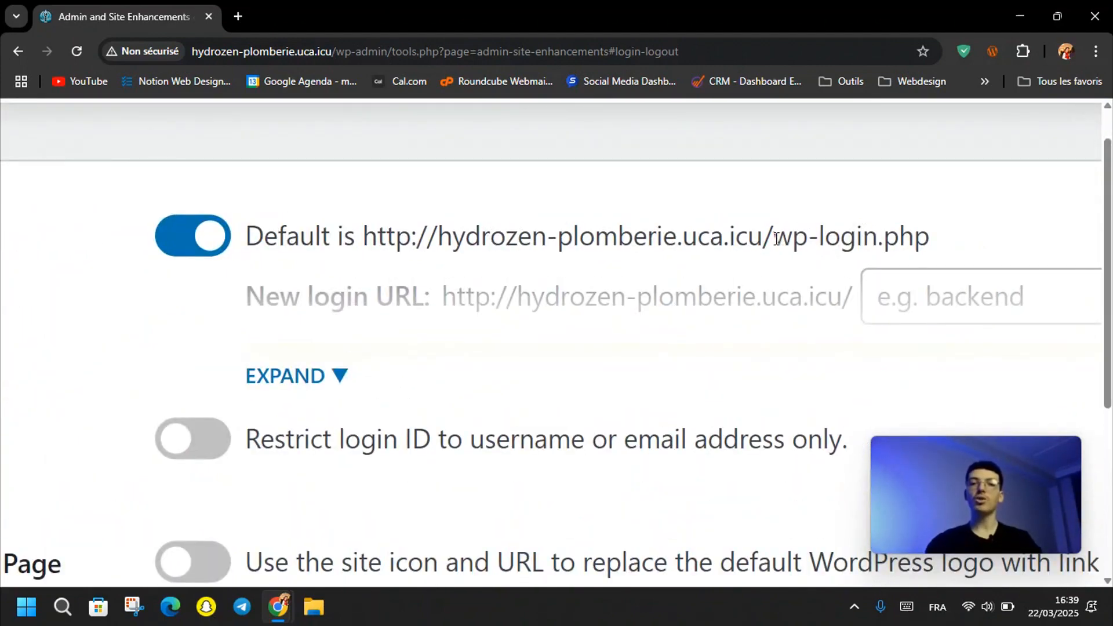
{"action": "left_click_drag", "start_coordinate": [777, 239], "coordinate": [936, 244]}
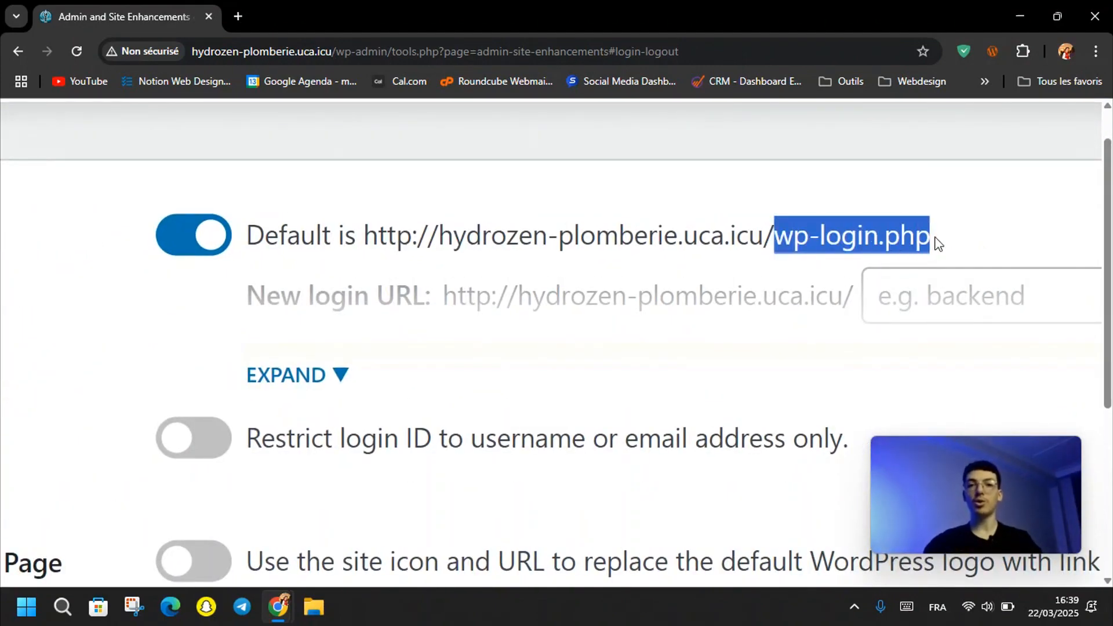
{"action": "left_click", "coordinate": [936, 242]}
{"action": "left_click_drag", "start_coordinate": [934, 235], "coordinate": [771, 245]}
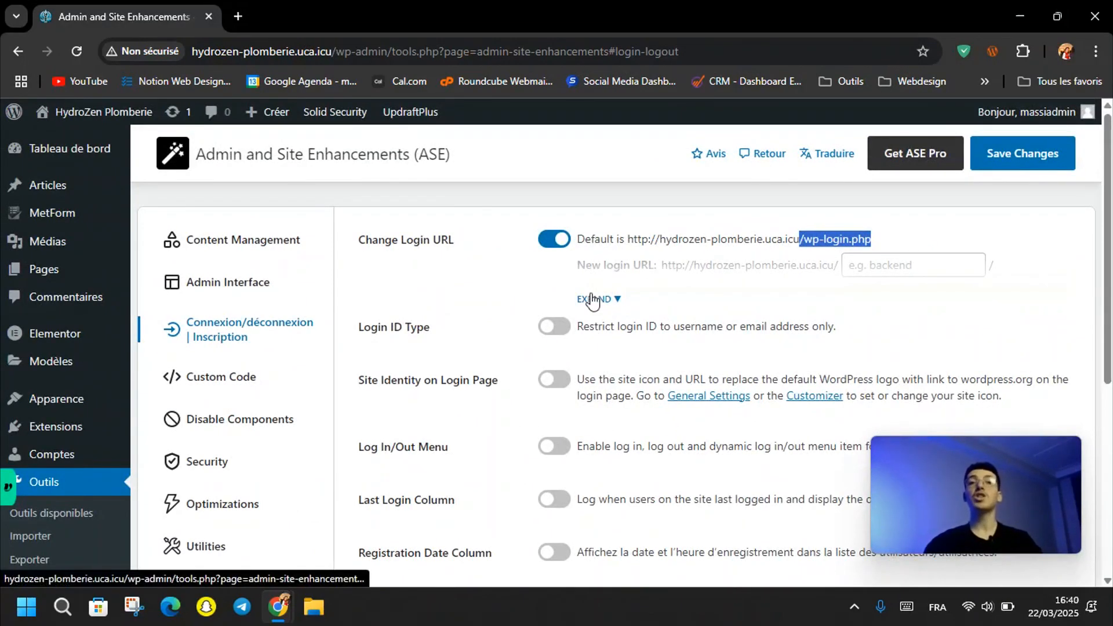
{"action": "left_click", "coordinate": [593, 299]}
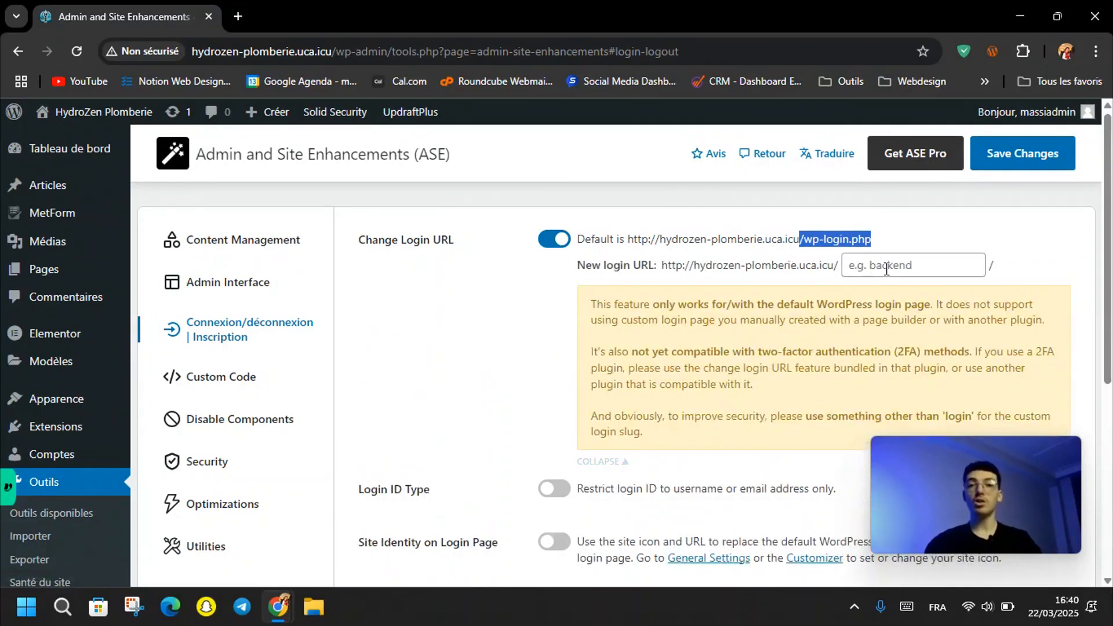
{"action": "left_click", "coordinate": [908, 259]}
{"action": "type", "text": "backend123"}
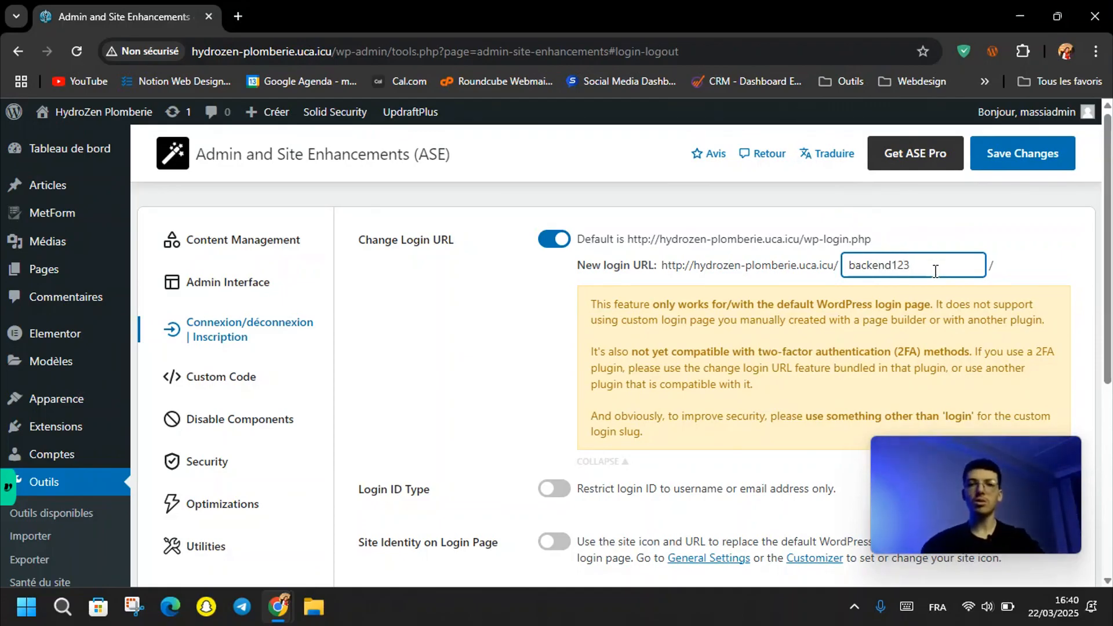
- Replace the new login URL slug with dashboard
{"action": "double_click", "coordinate": [920, 273]}
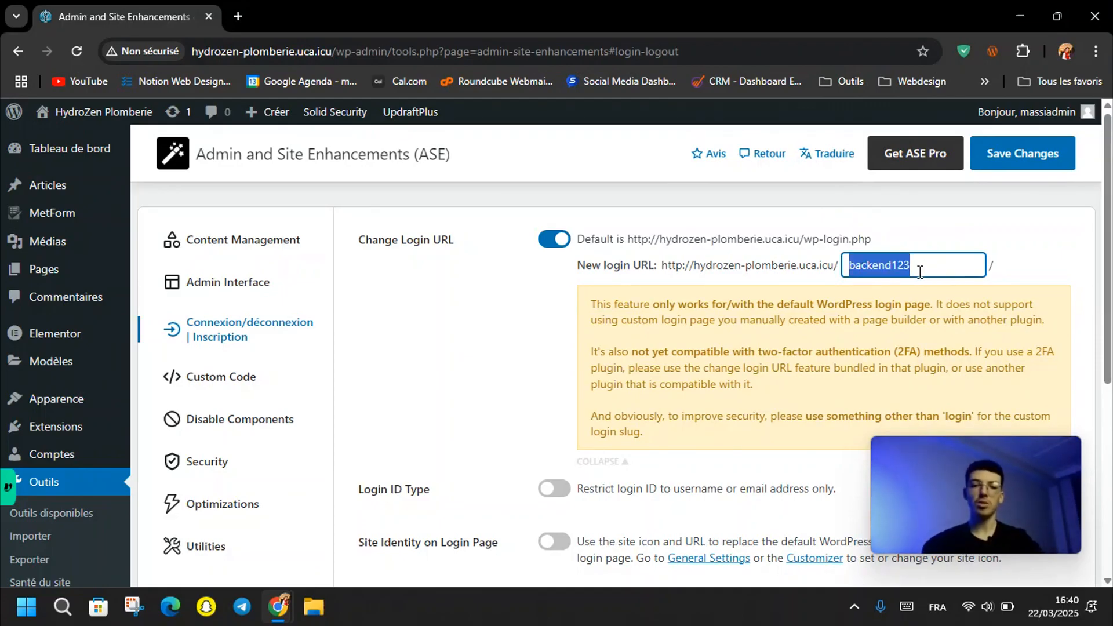
{"action": "type", "text": "dashboard"}
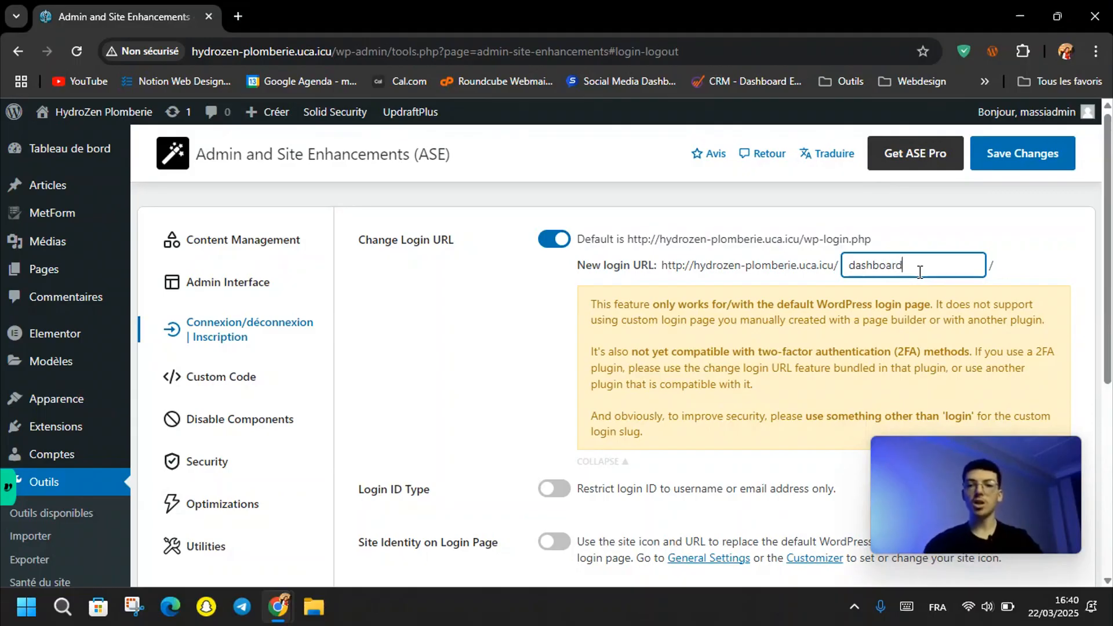
{"action": "left_click", "coordinate": [794, 202]}
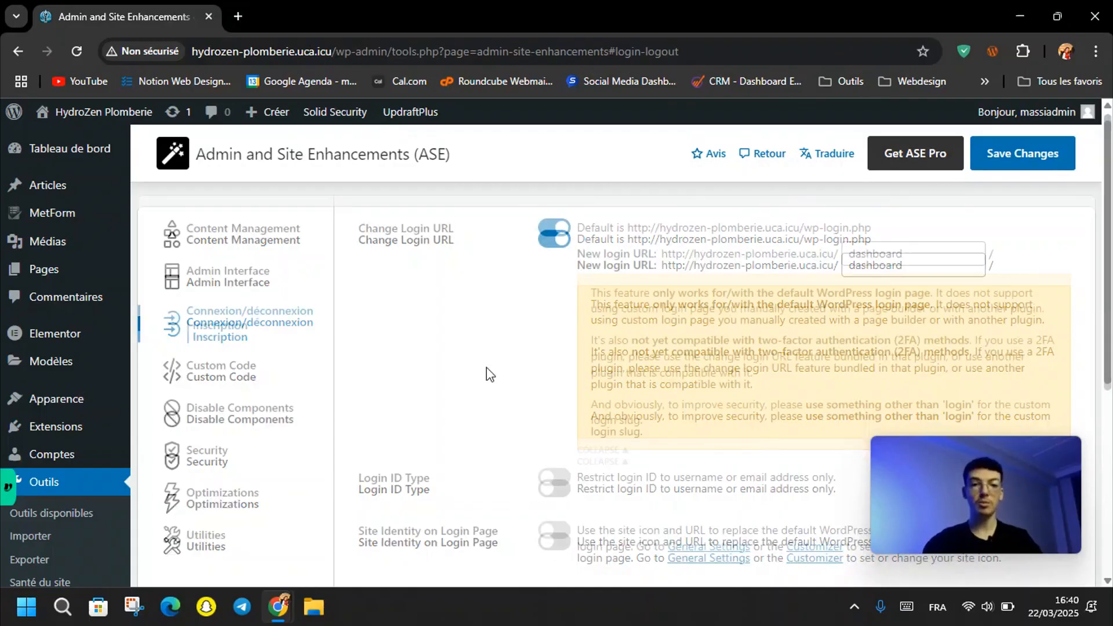
- Enable Site Identity on Login Page so the site icon and URL replace the default WordPress logo and link
{"action": "scroll", "coordinate": [486, 368], "scroll_direction": "down", "scroll_amount": 5}
{"action": "scroll", "coordinate": [487, 371], "scroll_direction": "up", "scroll_amount": 1}
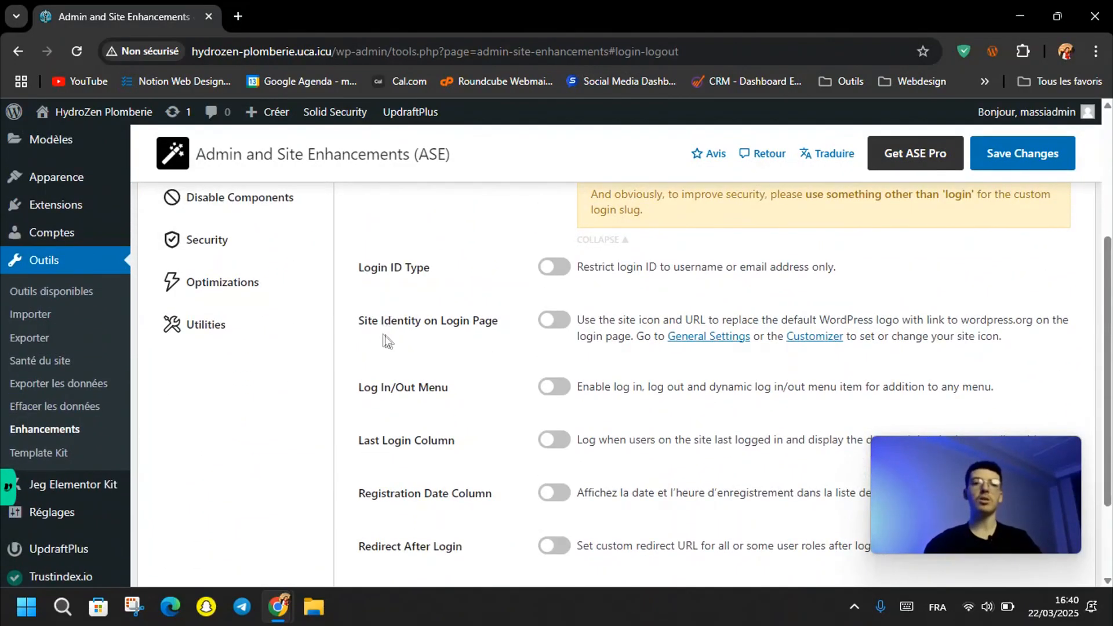
{"action": "left_click", "coordinate": [553, 323]}
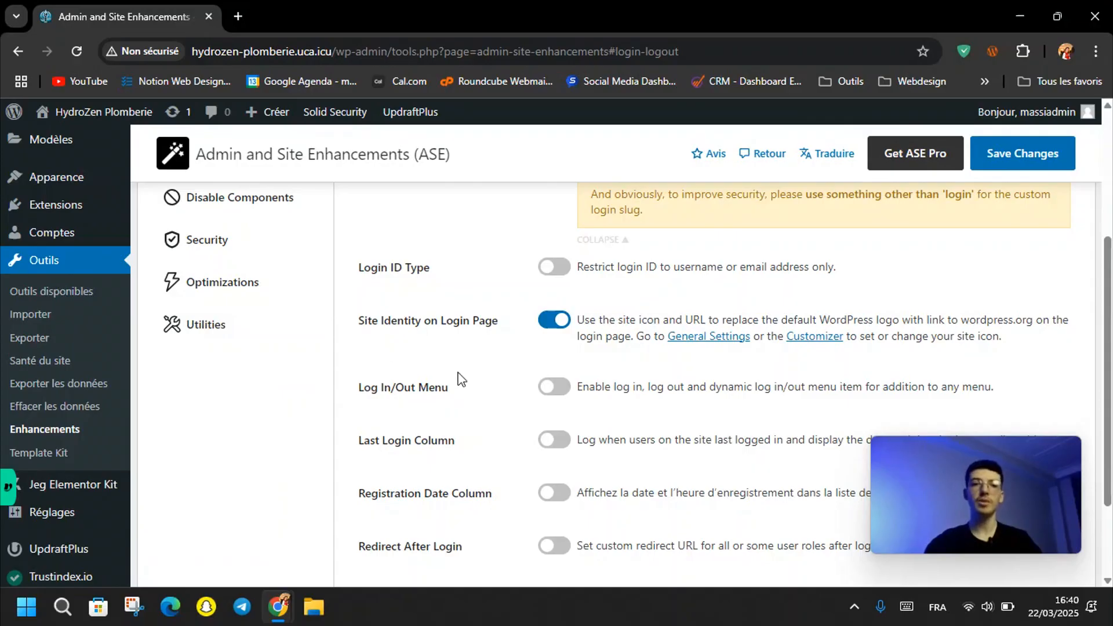
- Check the remaining login and logout options, and open the Custom Code settings
{"action": "scroll", "coordinate": [444, 373], "scroll_direction": "down", "scroll_amount": 3}
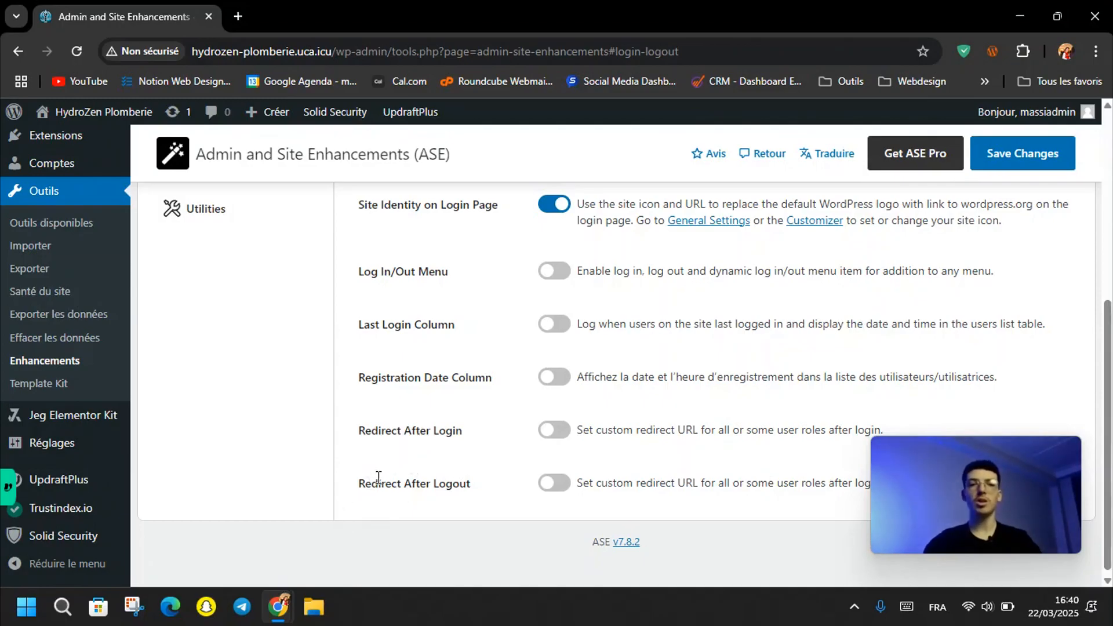
{"action": "scroll", "coordinate": [378, 476], "scroll_direction": "up", "scroll_amount": 10}
{"action": "left_click", "coordinate": [209, 386]}
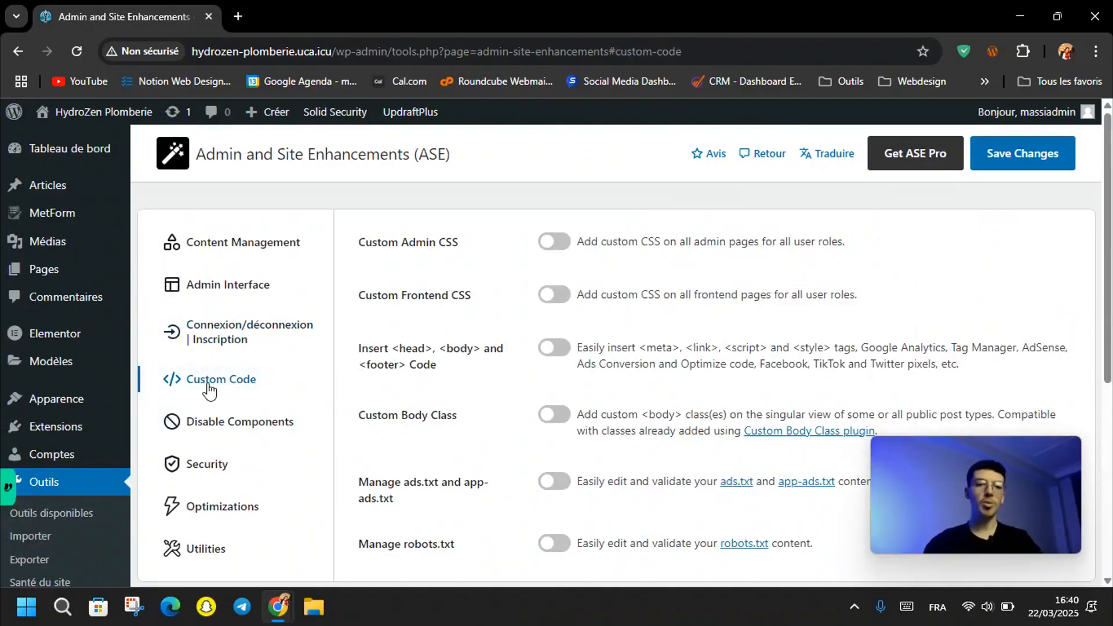
- Review the available Disable Components options and the Security options for login attempts, author slugs, email addresses and XML-RPC
{"action": "left_click", "coordinate": [266, 427]}
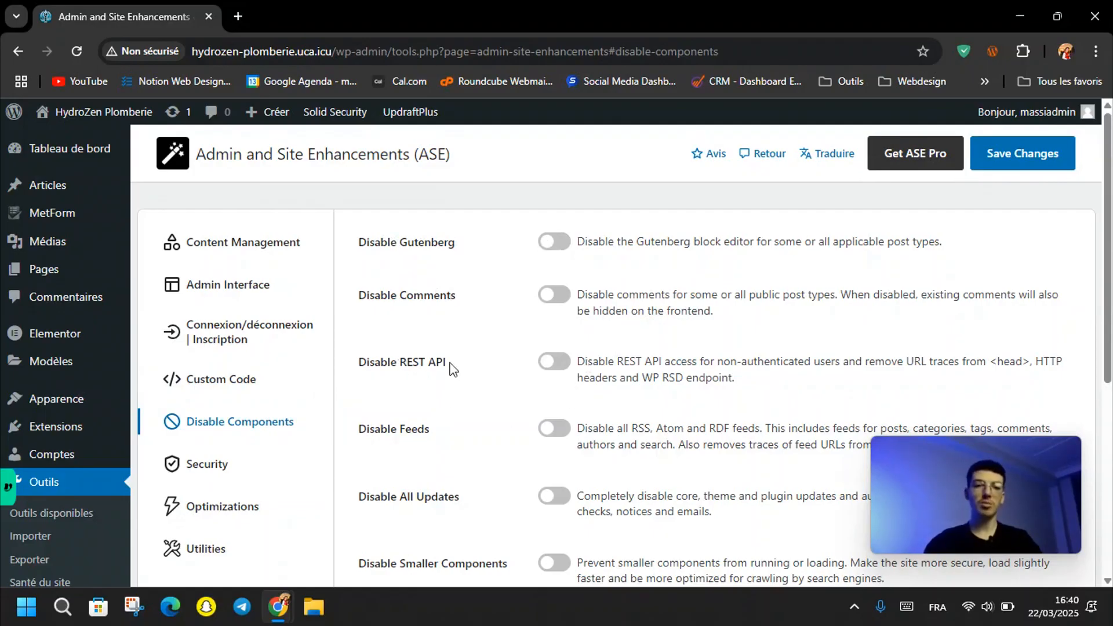
{"action": "scroll", "coordinate": [451, 369], "scroll_direction": "down", "scroll_amount": 4}
{"action": "scroll", "coordinate": [451, 368], "scroll_direction": "up", "scroll_amount": 3}
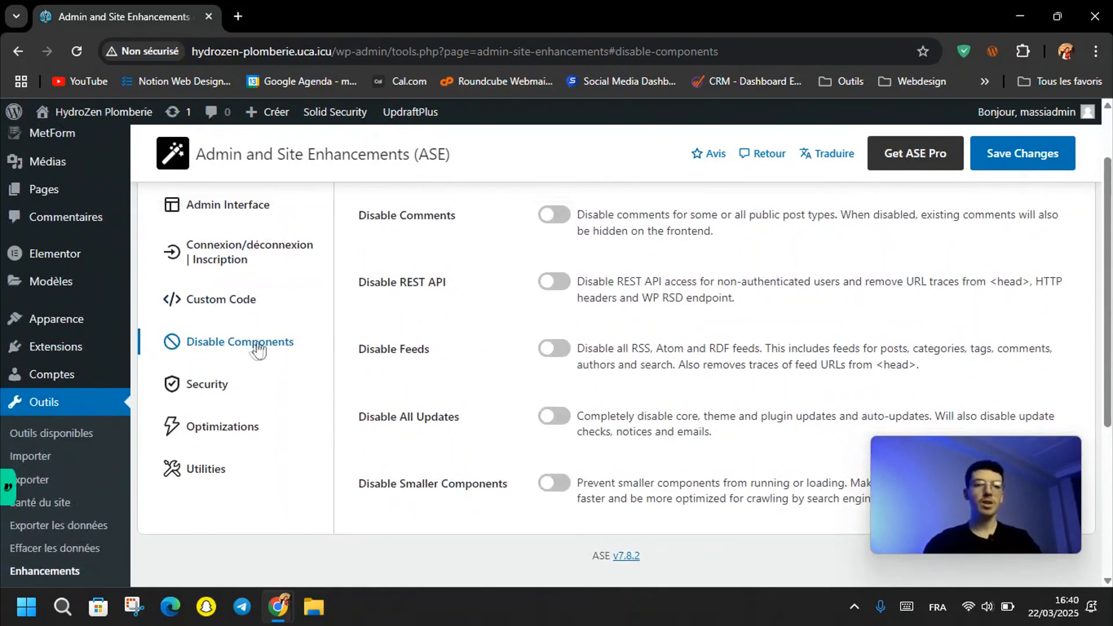
{"action": "left_click", "coordinate": [209, 386]}
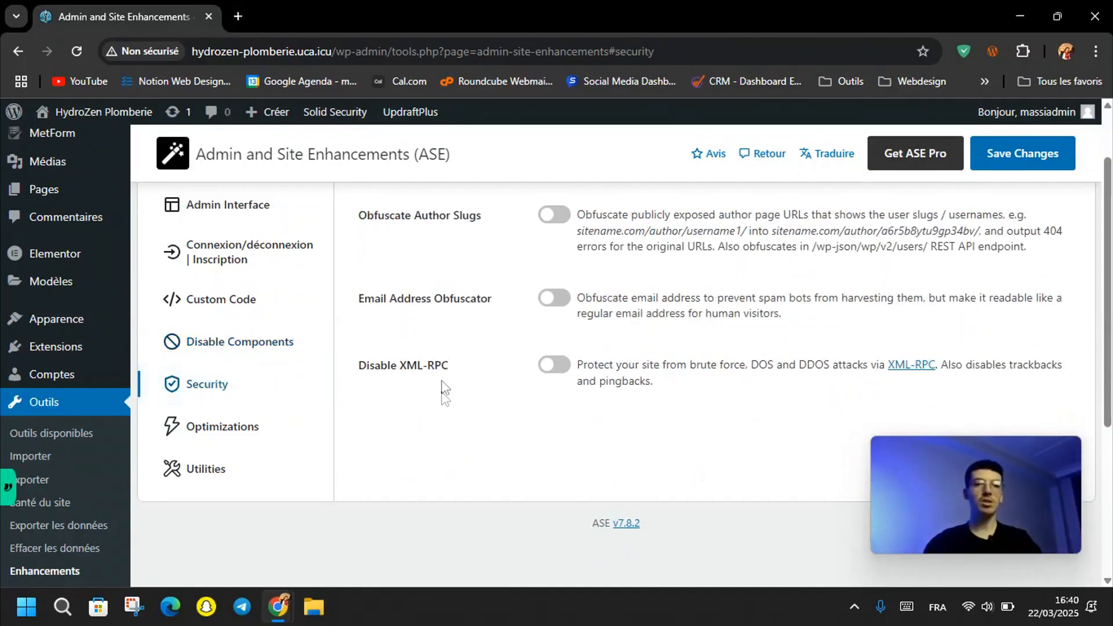
{"action": "scroll", "coordinate": [445, 386], "scroll_direction": "up", "scroll_amount": 2}
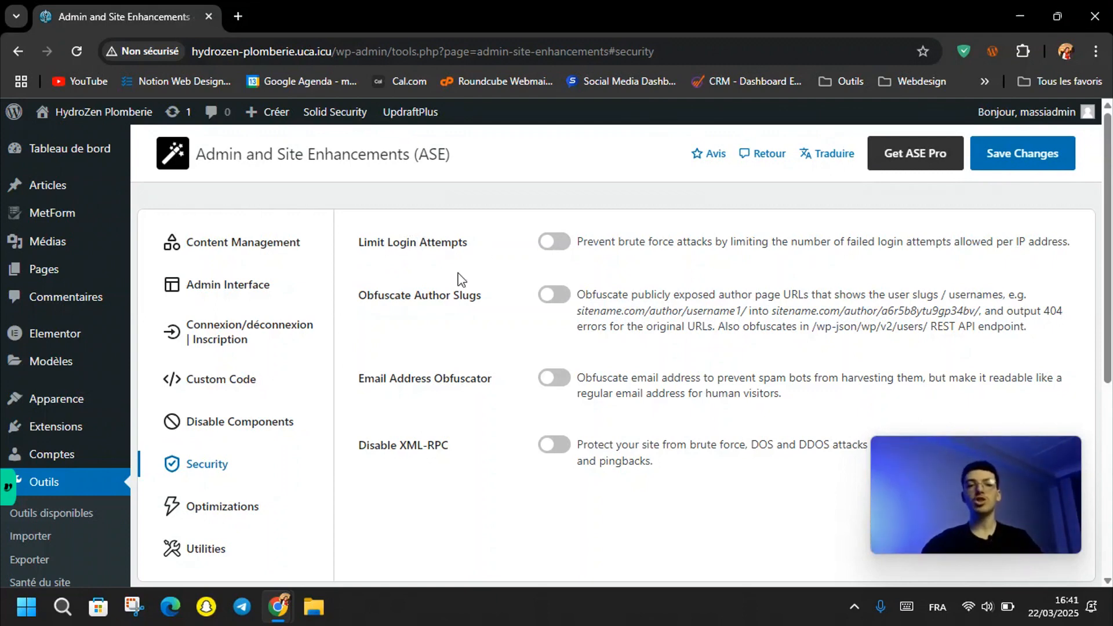
{"action": "scroll", "coordinate": [461, 279], "scroll_direction": "down", "scroll_amount": 2}
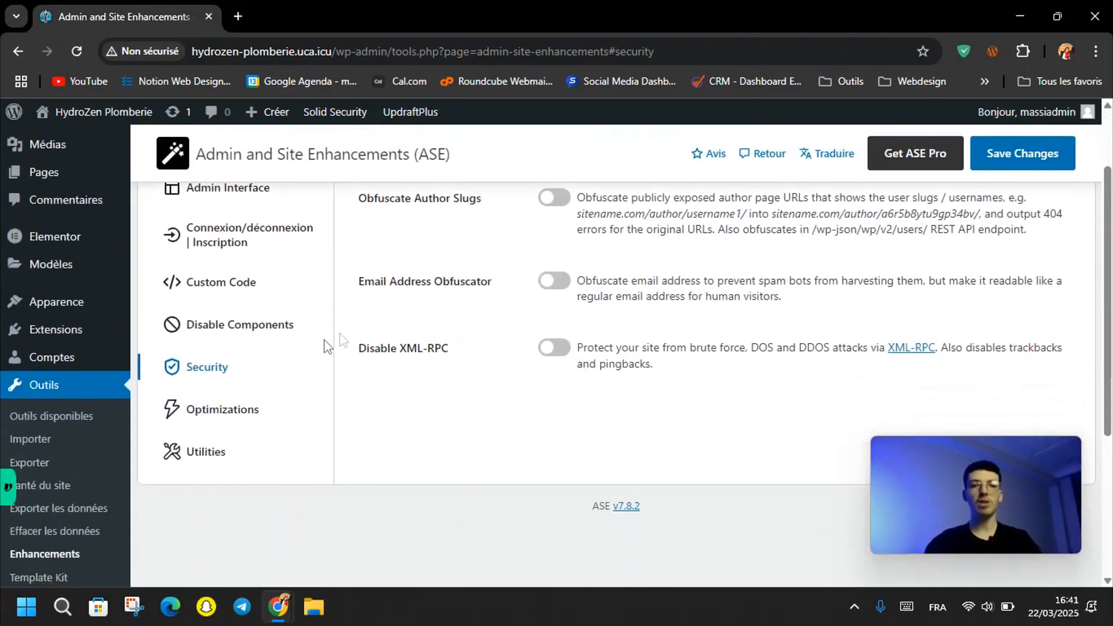
- Enable Revisions Control in the Optimizations settings and set its limit to 5 revisions
{"action": "left_click", "coordinate": [230, 412]}
{"action": "scroll", "coordinate": [432, 366], "scroll_direction": "up", "scroll_amount": 2}
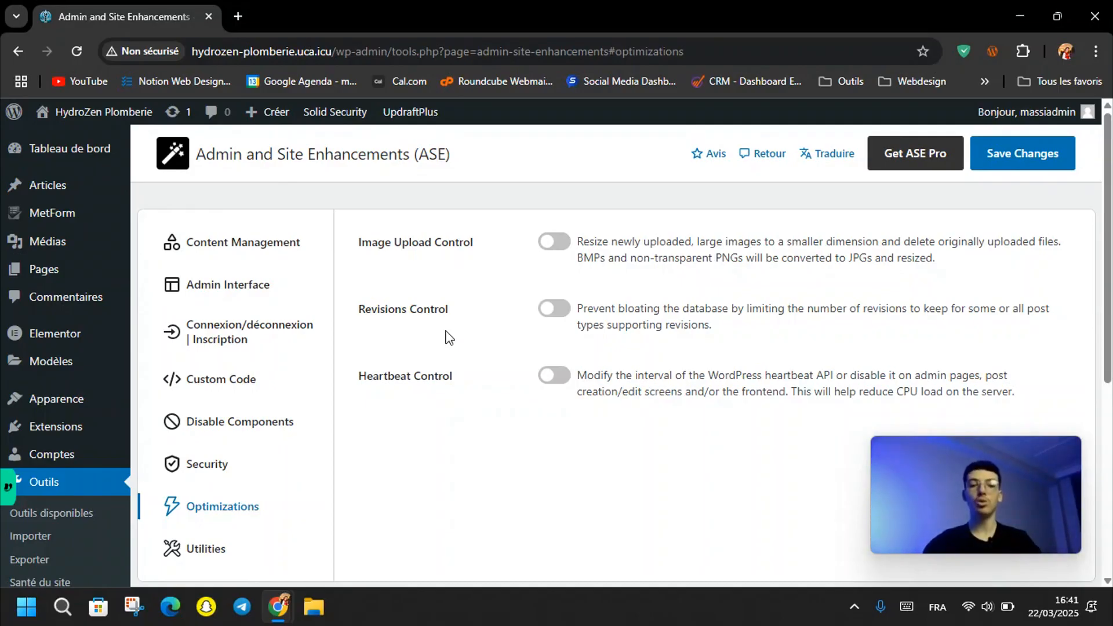
{"action": "left_click", "coordinate": [563, 309]}
{"action": "left_click", "coordinate": [604, 366]}
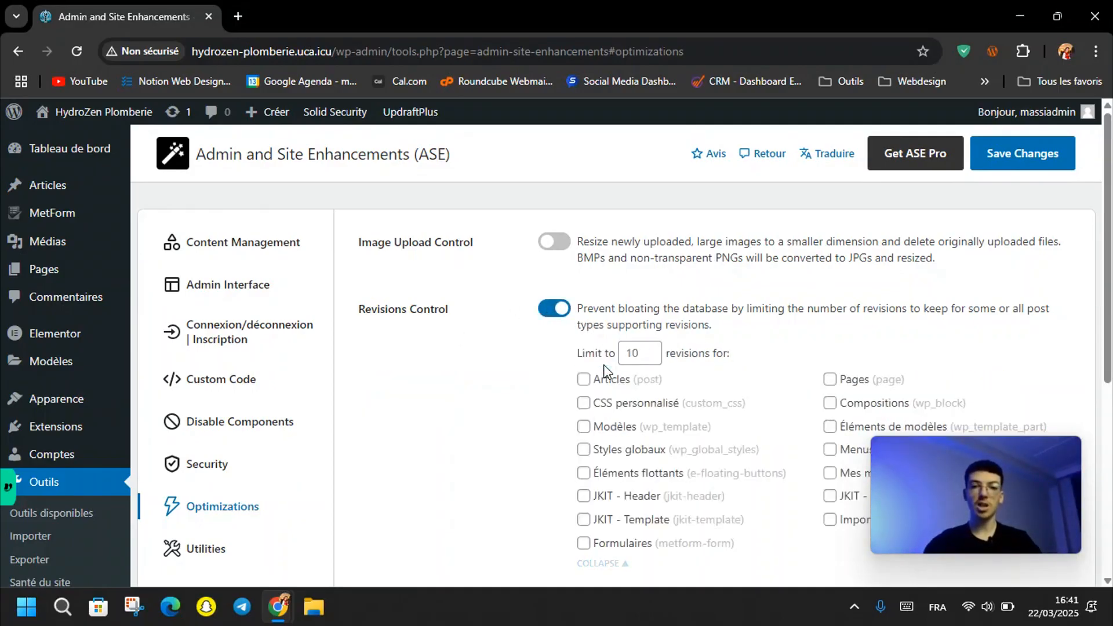
{"action": "left_click", "coordinate": [630, 354]}
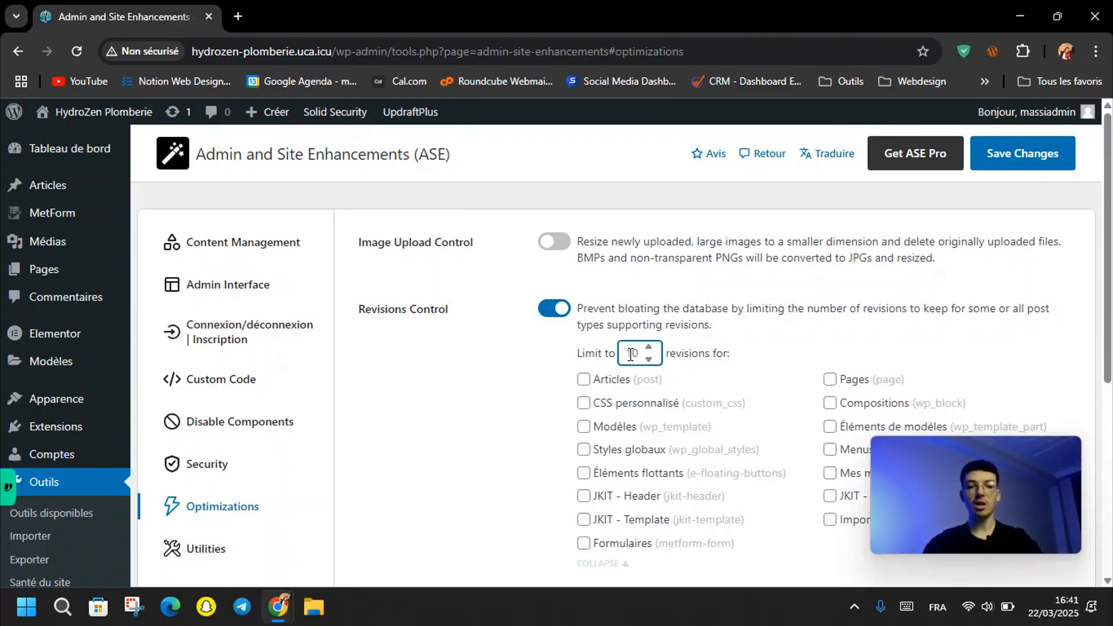
{"action": "type", "text": "5"}
{"action": "left_click", "coordinate": [529, 378]}
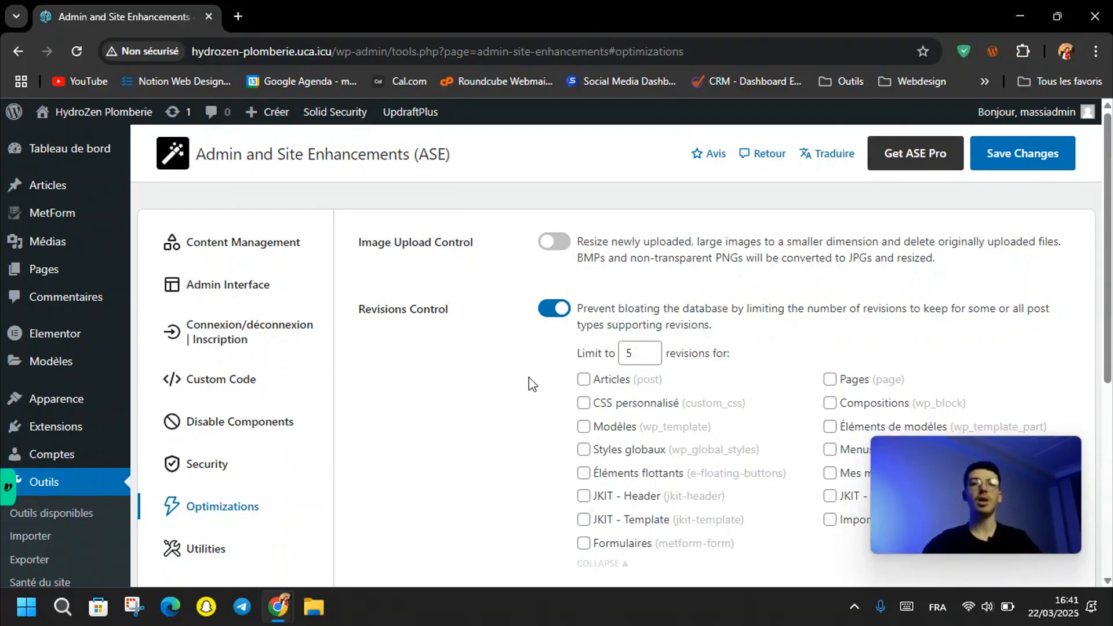
{"action": "scroll", "coordinate": [529, 384], "scroll_direction": "down", "scroll_amount": 2}
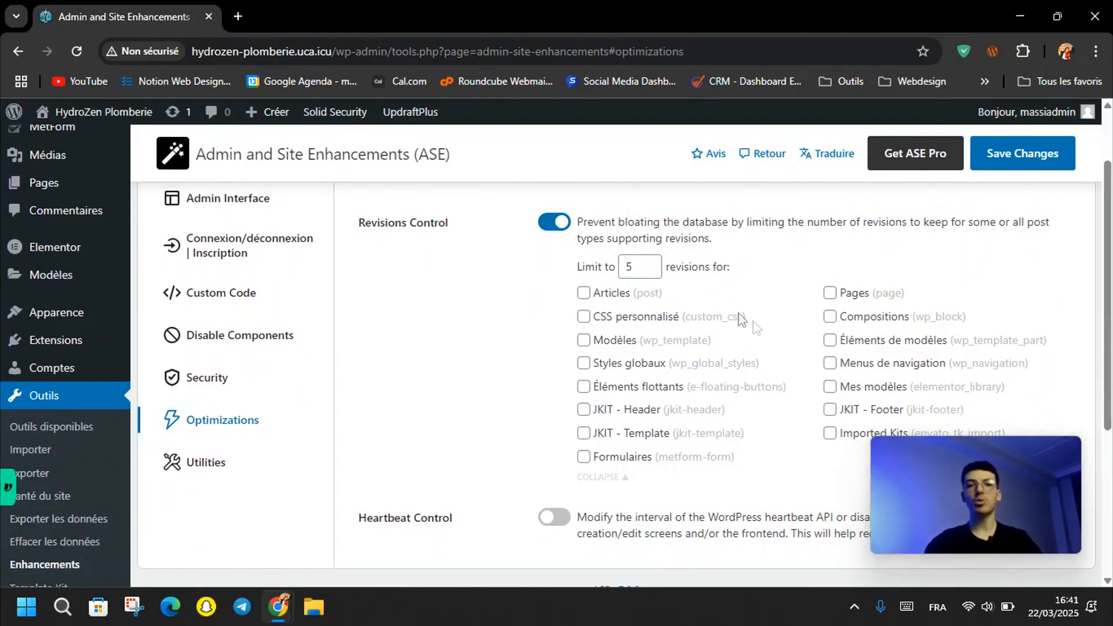
{"action": "scroll", "coordinate": [404, 458], "scroll_direction": "down", "scroll_amount": 4}
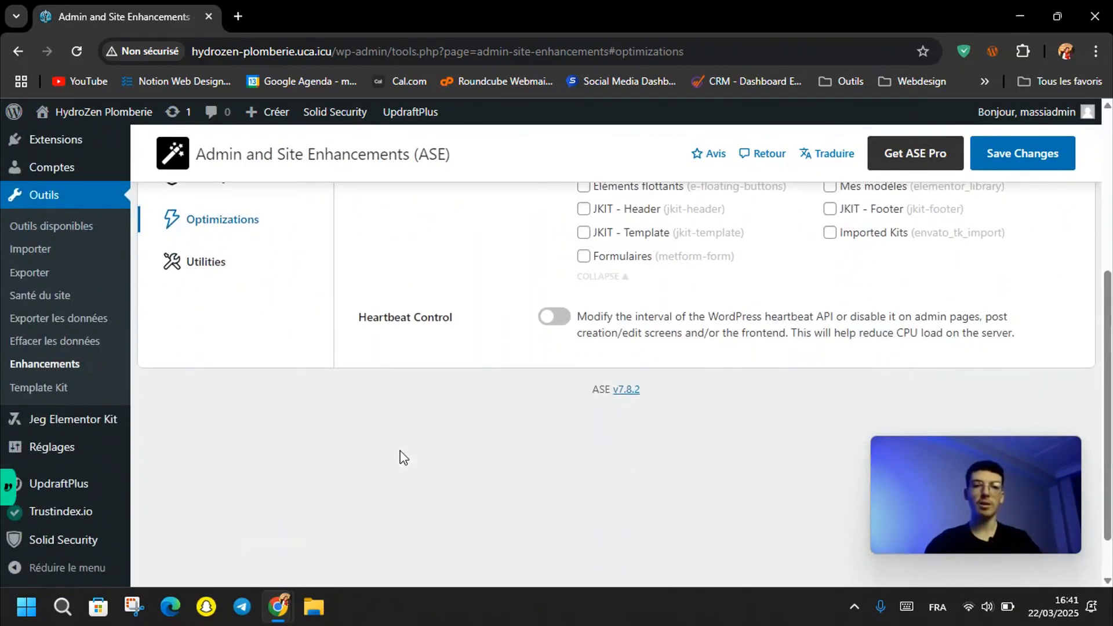
- Switch on Maintenance Mode in the Utilities settings to view its page options, and switch it back off
{"action": "scroll", "coordinate": [404, 458], "scroll_direction": "up", "scroll_amount": 3}
{"action": "left_click", "coordinate": [214, 442]}
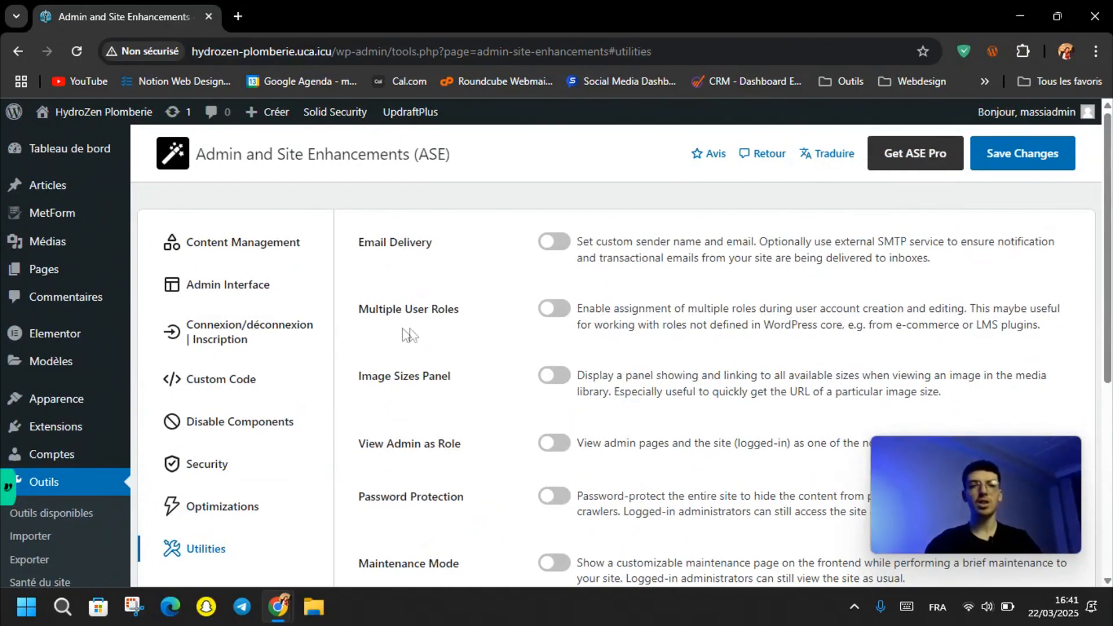
{"action": "scroll", "coordinate": [413, 313], "scroll_direction": "down", "scroll_amount": 3}
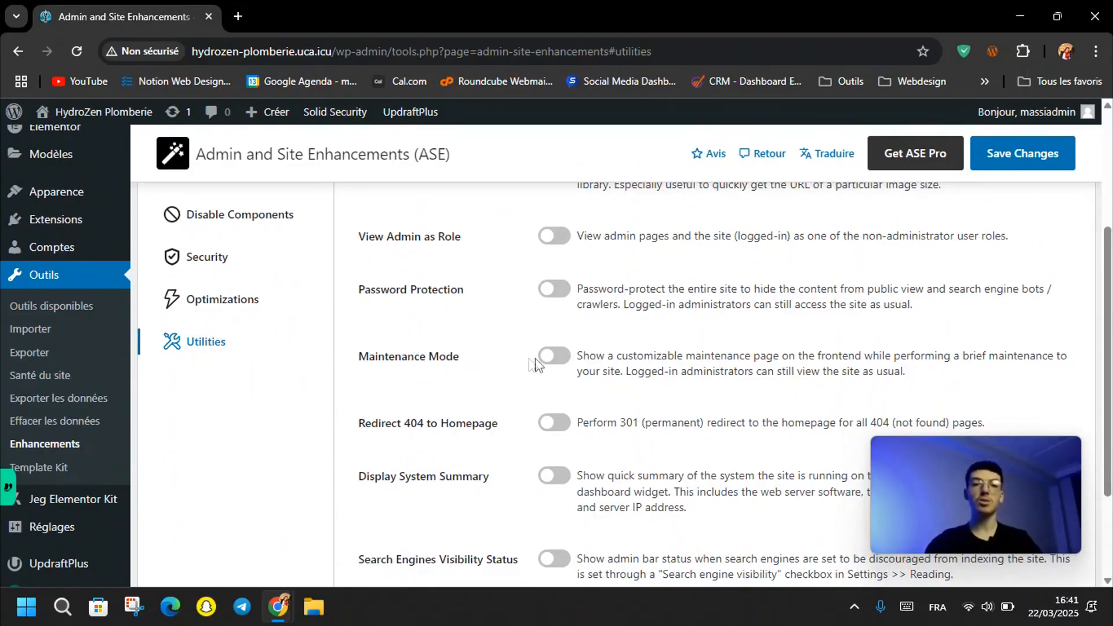
{"action": "left_click", "coordinate": [551, 357]}
{"action": "left_click", "coordinate": [614, 419]}
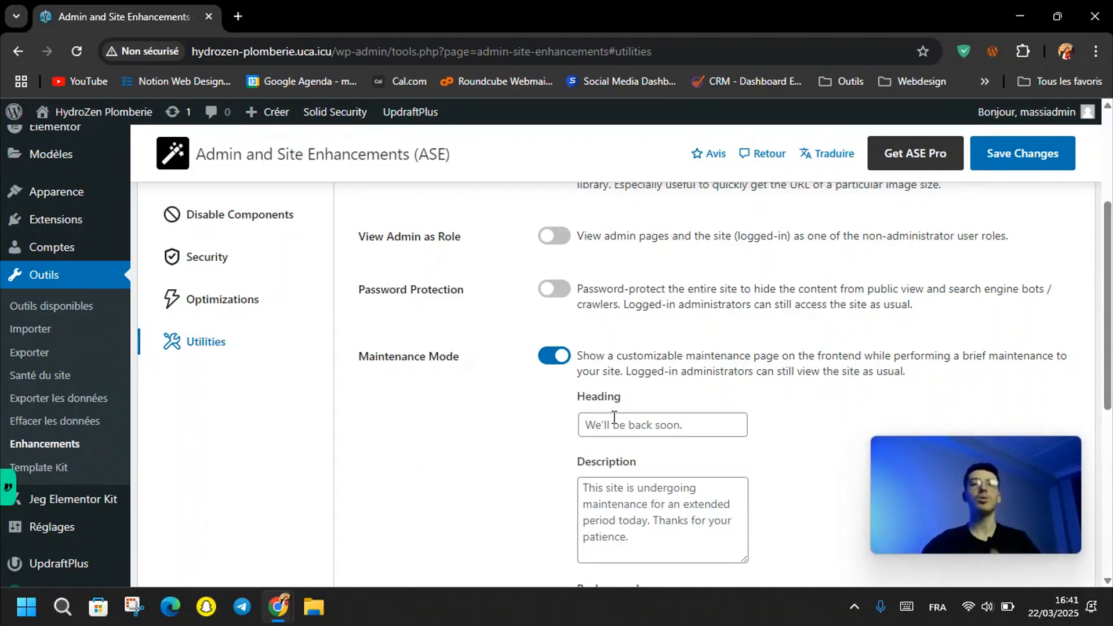
{"action": "left_click", "coordinate": [554, 358]}
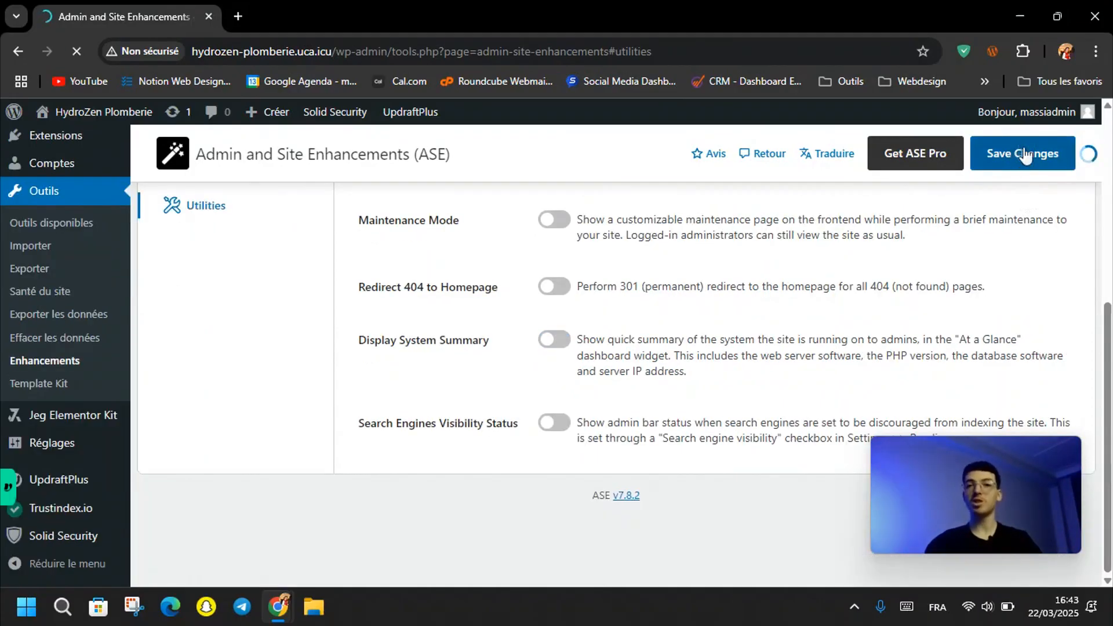
- Save the changes made to the Admin and Site Enhancements settings
{"action": "left_click", "coordinate": [1019, 160]}
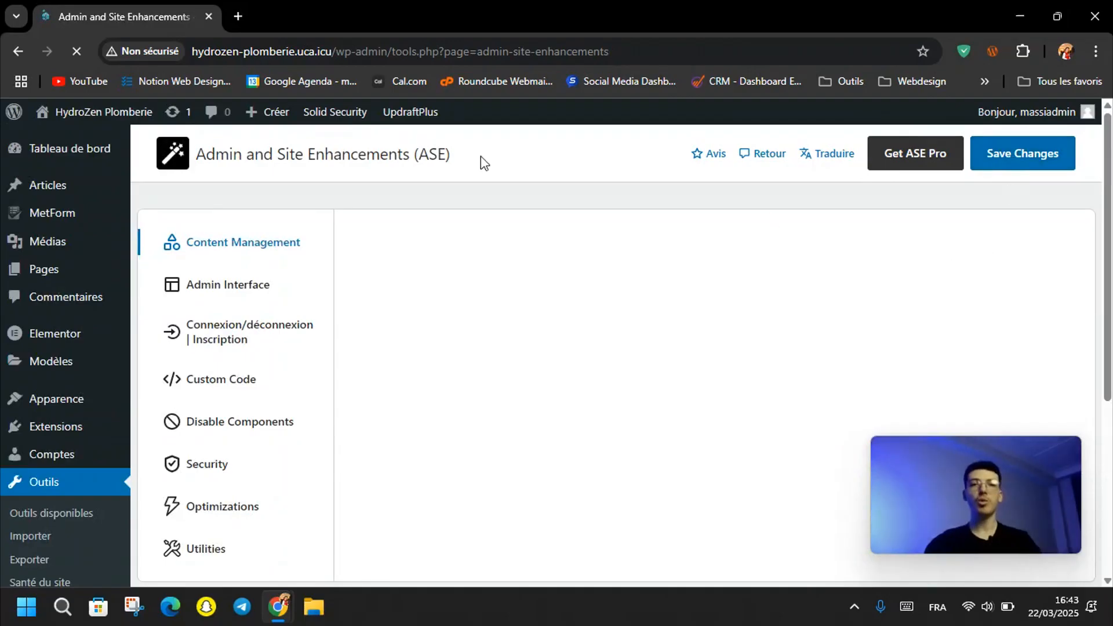